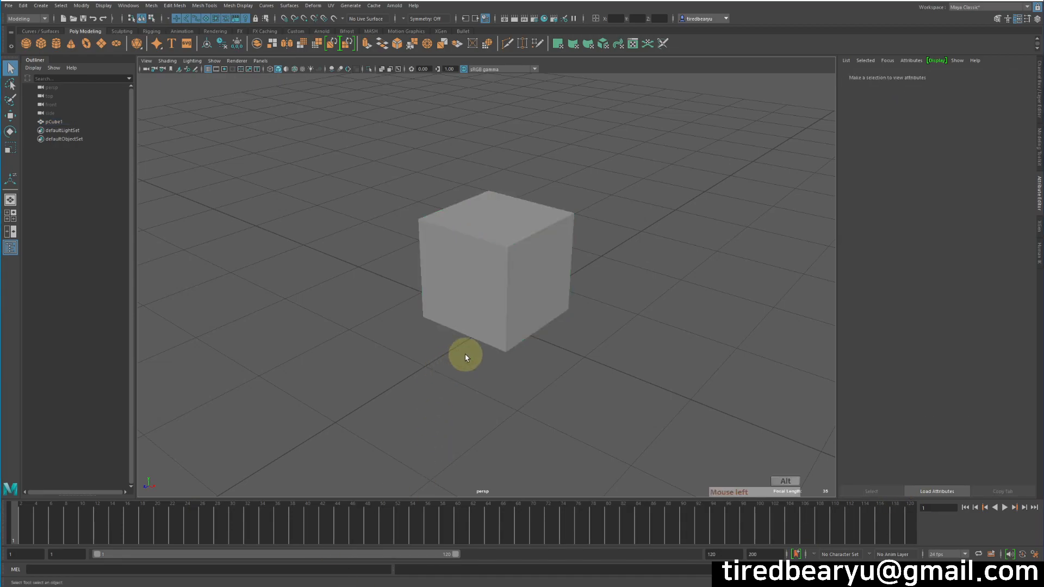
Select the cube and open its UVs in the UV Editor
alt+drag(466, 354, 538, 334)
alt+drag(686, 375, 599, 366)
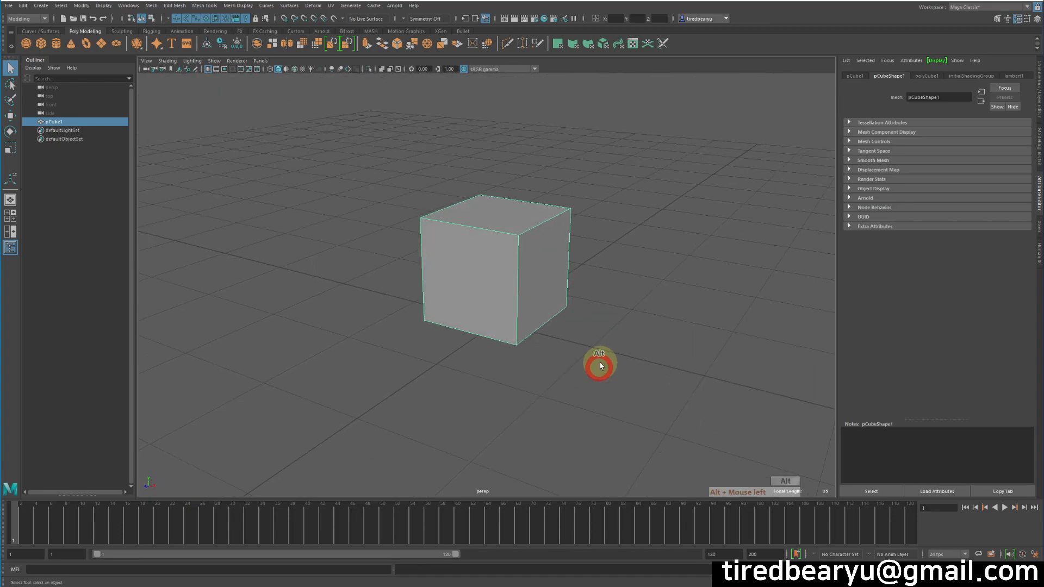
alt+right_drag(599, 365, 624, 352)
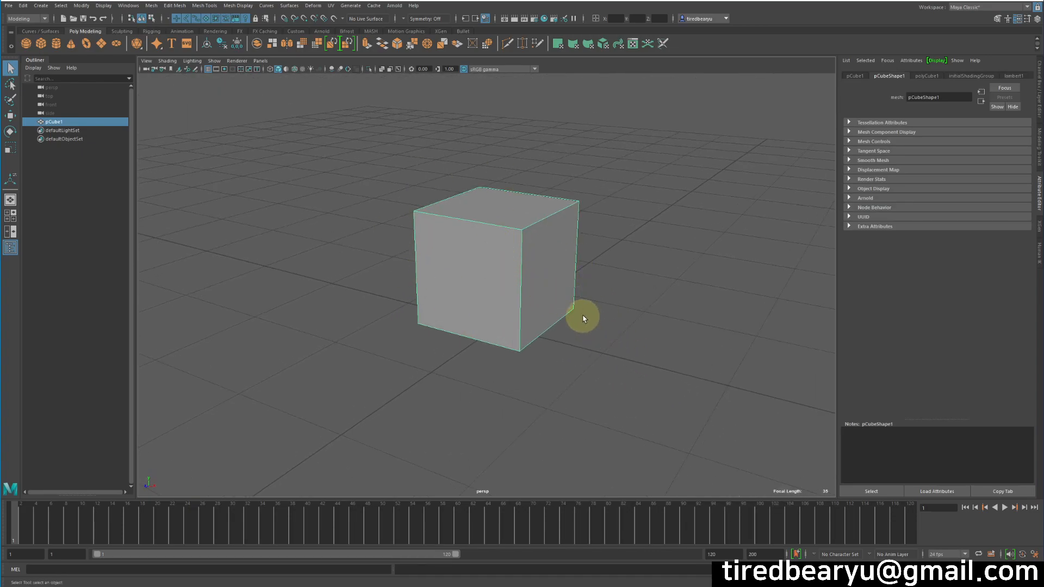
alt+middle_drag(600, 325, 564, 330)
alt+drag(565, 330, 564, 337)
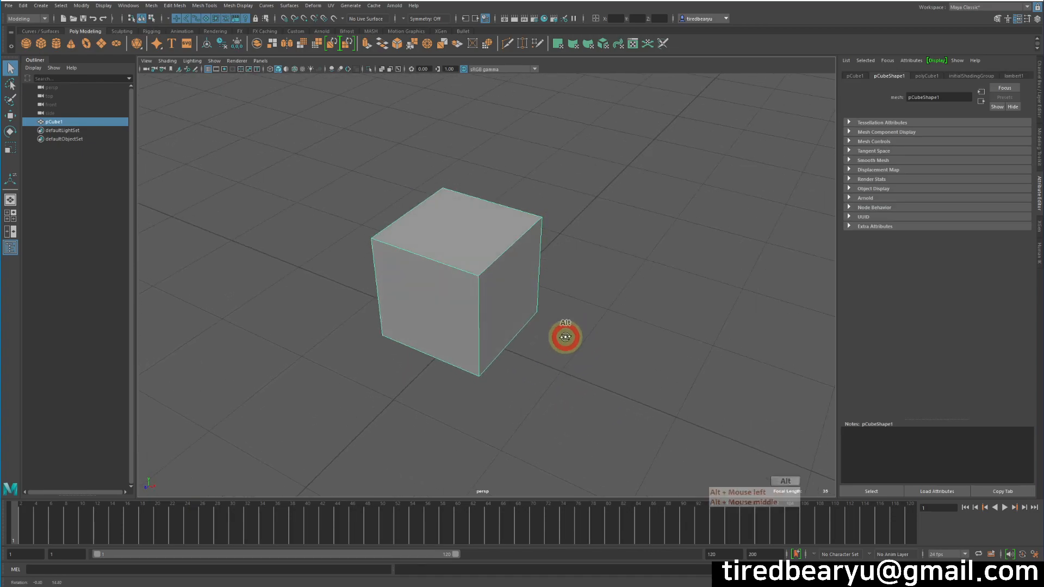
alt+middle_drag(564, 338, 553, 356)
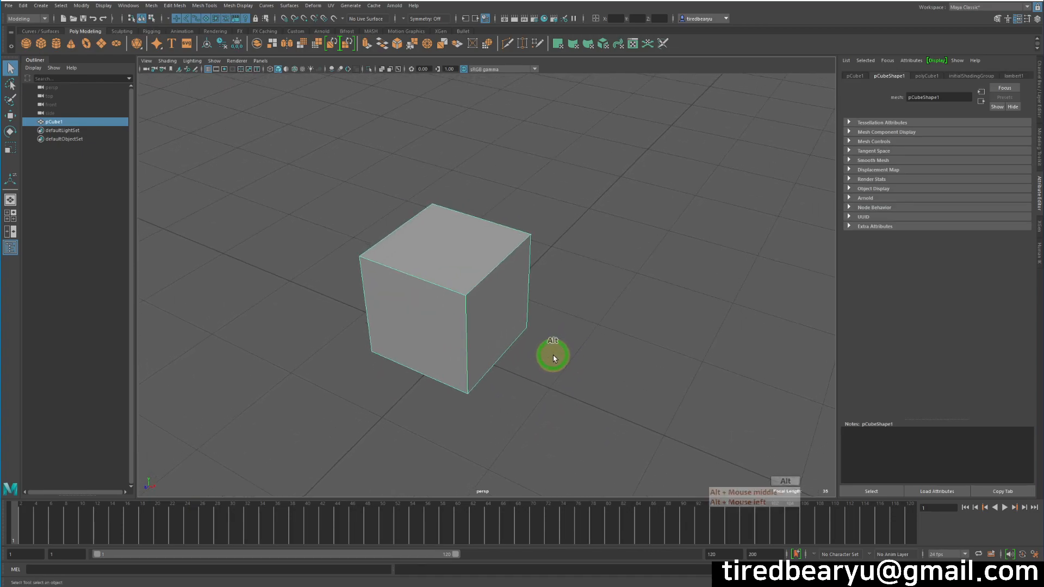
click(331, 5)
click(356, 21)
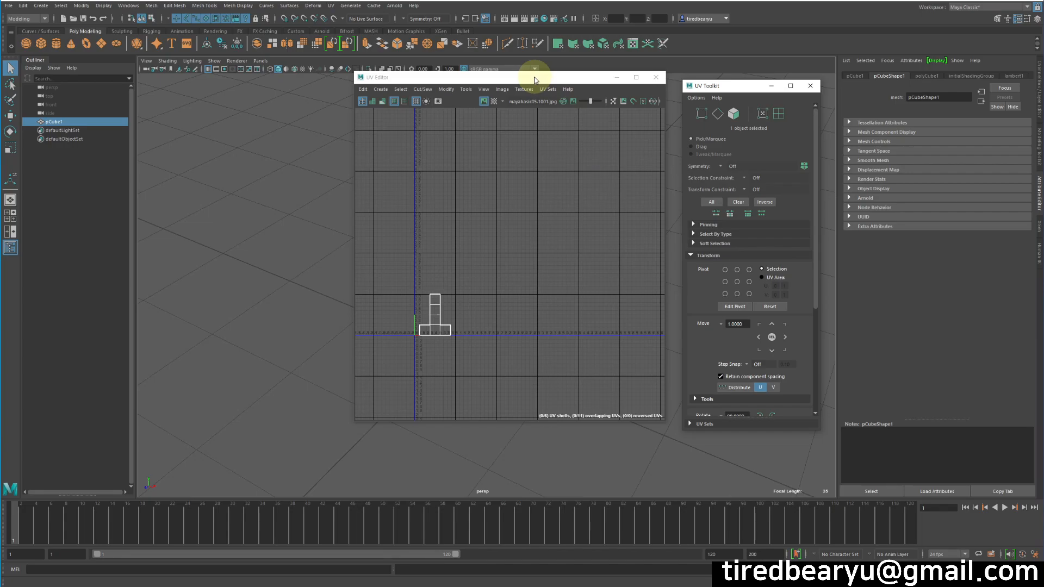
Enlarge the cube's UV layout in the UV Editor and place the editor window beside the cube
drag(535, 80, 454, 51)
scroll(373, 264, up, 3)
scroll(463, 299, up, 3)
alt+middle_drag(423, 254, 535, 261)
drag(452, 52, 726, 65)
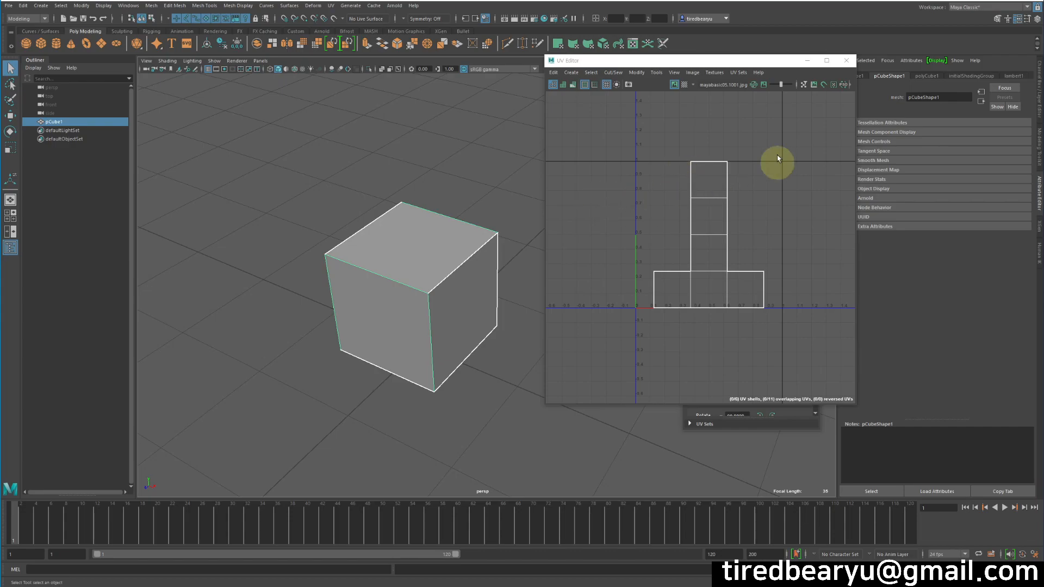
Assign a new Lambert material to the cube
alt+drag(342, 237, 422, 170)
click(438, 175)
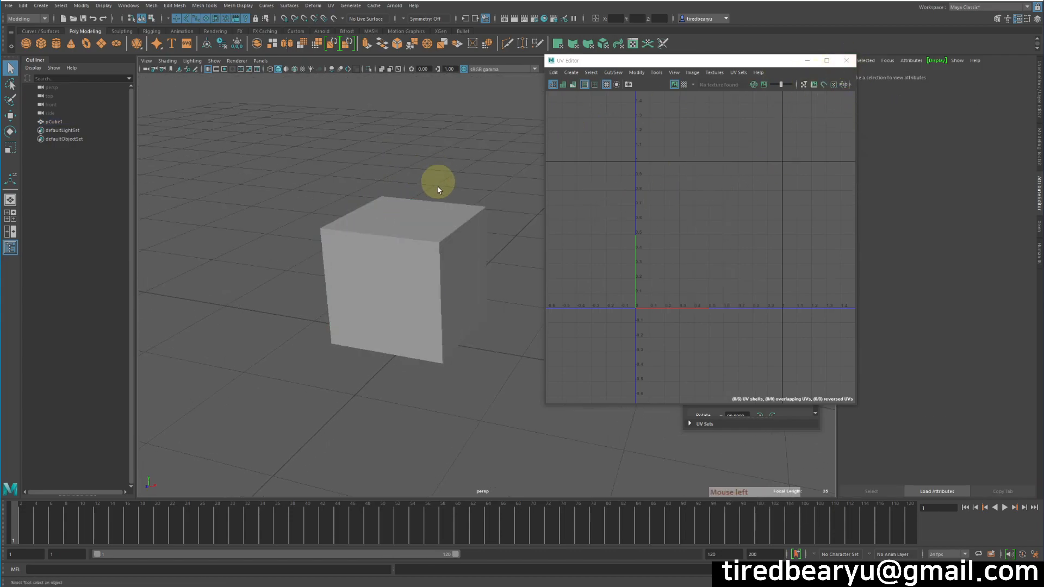
alt+middle_drag(448, 232, 343, 208)
click(319, 206)
right_click(317, 201)
right_drag(317, 200, 397, 446)
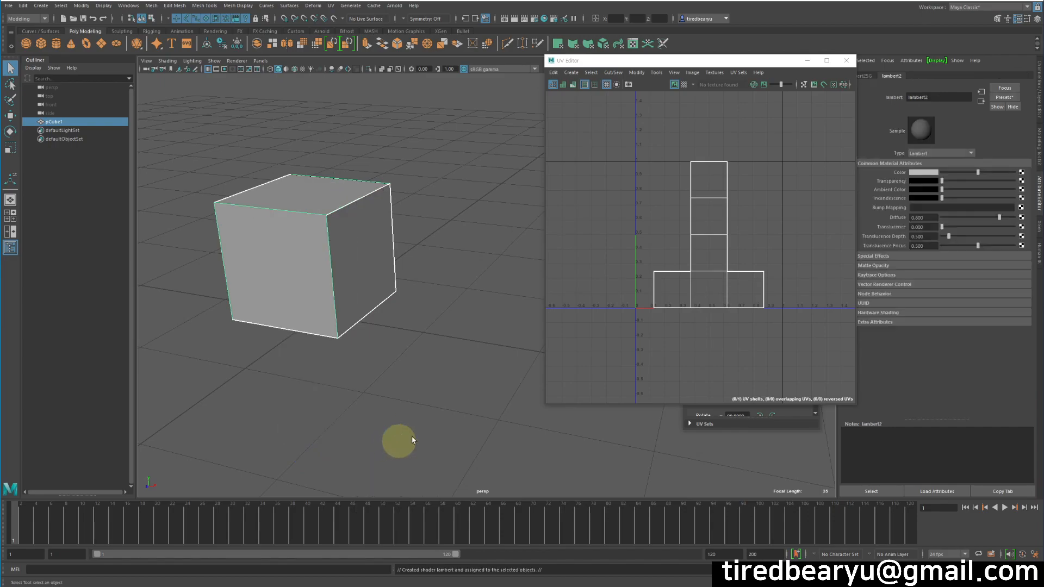
Map a Checker texture to the Color of the lambert2 material
drag(777, 64, 674, 64)
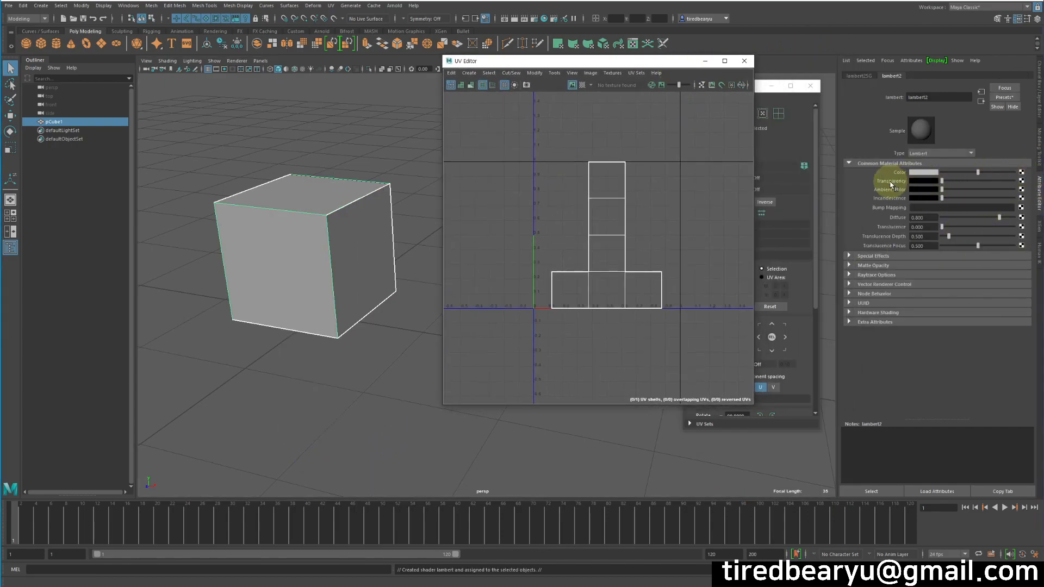
click(1021, 174)
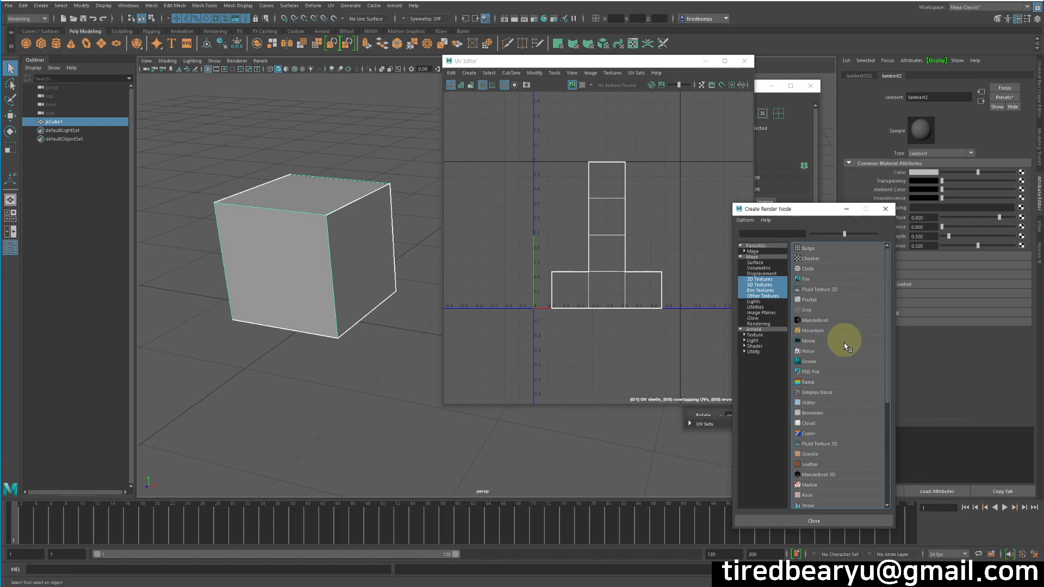
click(809, 260)
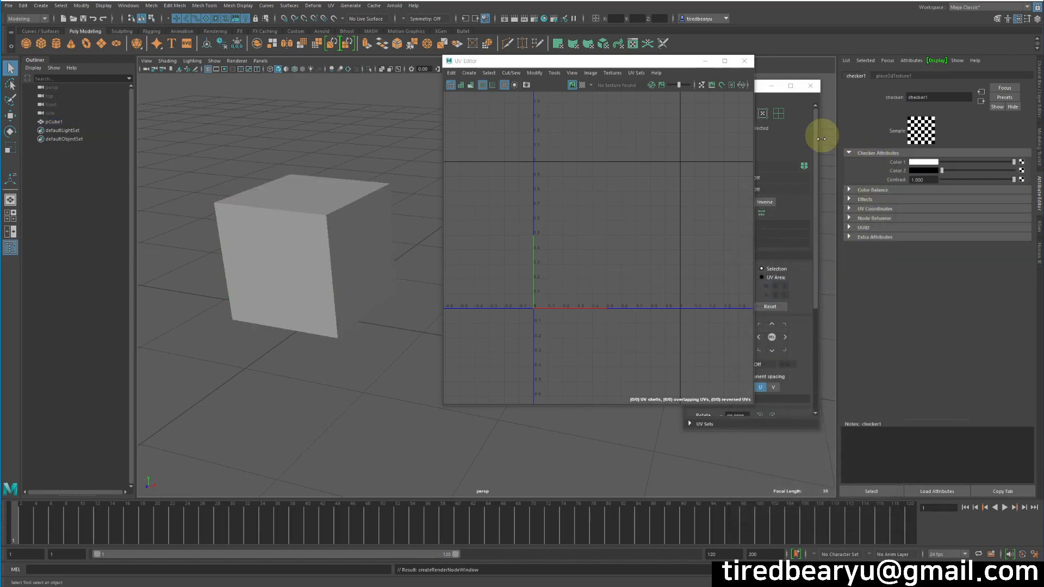
Move the UV Editor clear of the cube and reselect the cube to load its checker texture there
drag(586, 64, 666, 97)
click(359, 250)
mouse_move(383, 366)
alt+mouse_down()
mouse_move(389, 387)
mouse_move(390, 378)
alt+mouse_up()
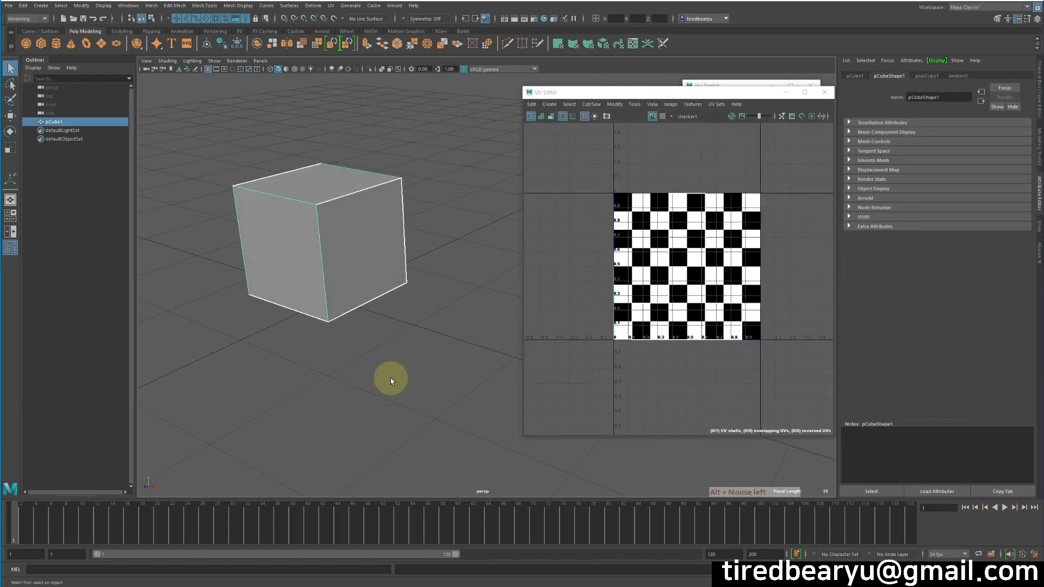
click(401, 357)
click(338, 178)
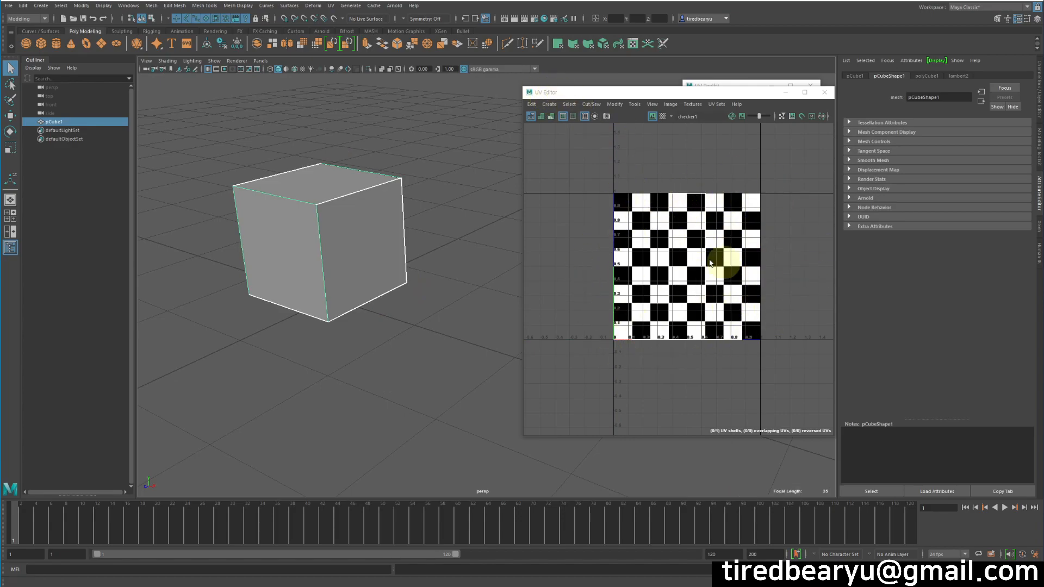
Turn on textured display for the cube in the perspective view and check it against the UV Editor
mouse_move(354, 368)
alt+mouse_down()
mouse_move(384, 343)
mouse_move(375, 340)
mouse_move(405, 338)
alt+mouse_up()
key(6)
alt+drag(401, 268, 409, 293)
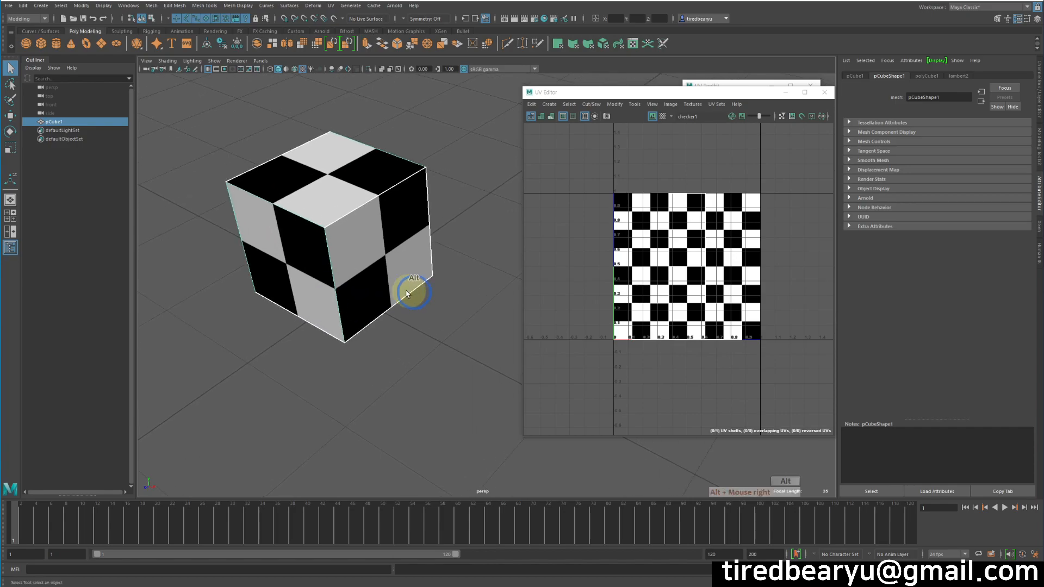
alt+middle_drag(659, 284, 675, 335)
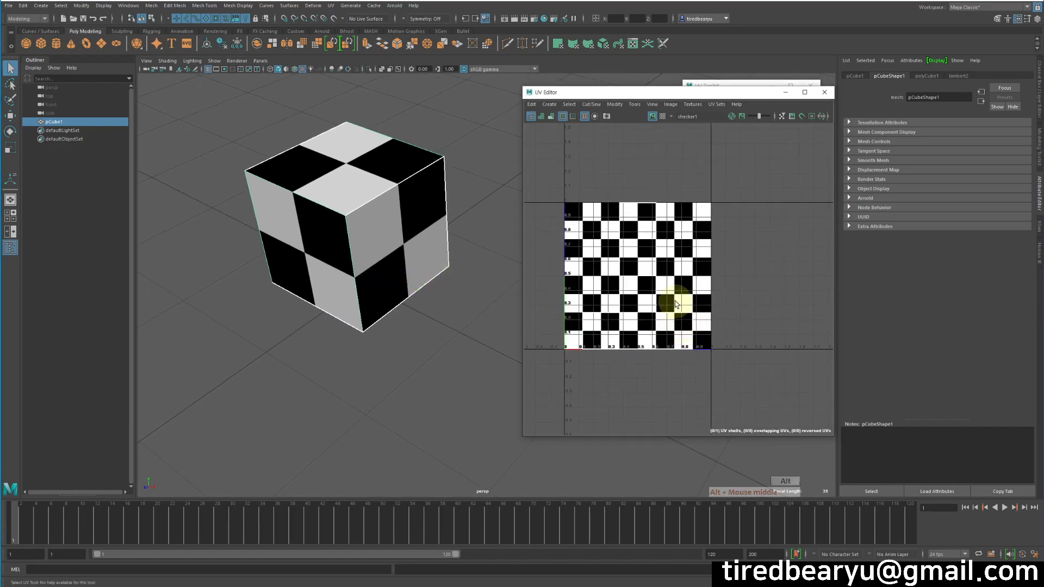
alt+middle_drag(603, 259, 634, 249)
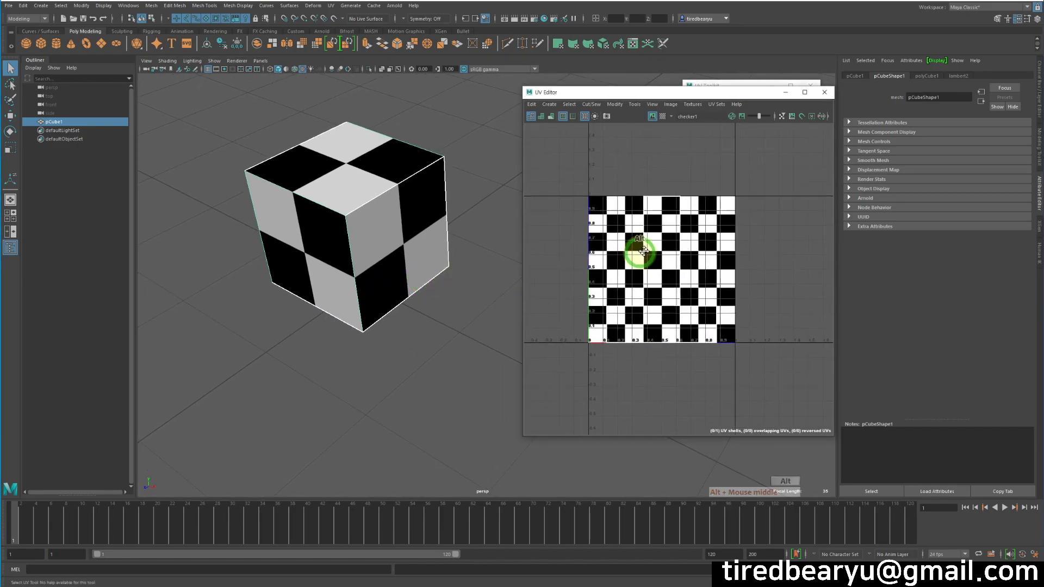
Hide the checker image in the UV Editor and examine the cube's UV layout against the grid tiles
click(653, 118)
scroll(683, 217, down, 1)
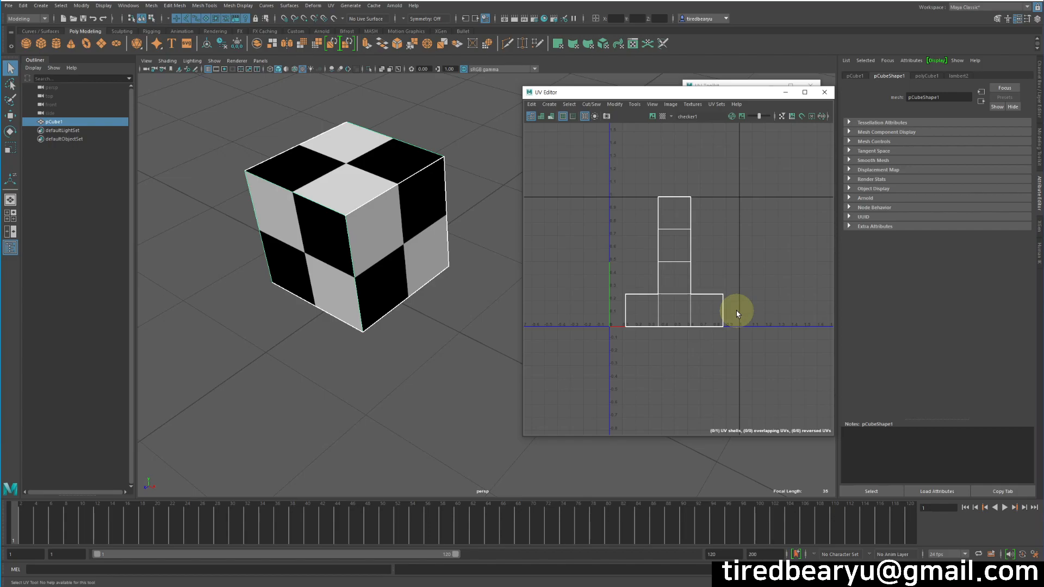
alt+middle_drag(724, 327, 594, 353)
alt+right_drag(594, 354, 727, 233)
alt+middle_drag(731, 304, 649, 298)
alt+right_drag(674, 305, 635, 279)
alt+middle_drag(706, 279, 750, 289)
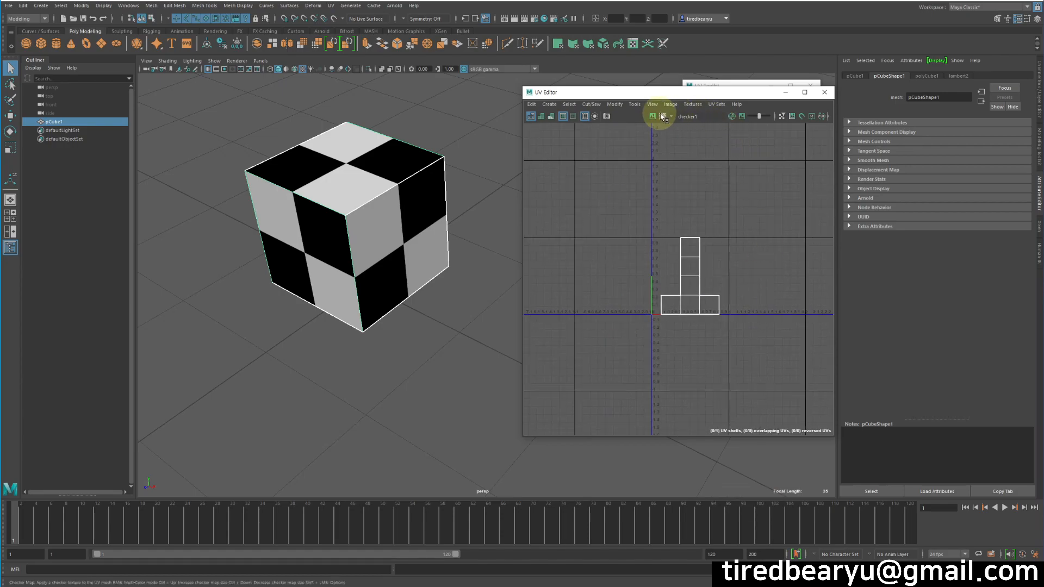
Try the UV Editor's built-in checker map on the cube and show the checker texture image again
click(662, 115)
alt+middle_drag(719, 319, 727, 298)
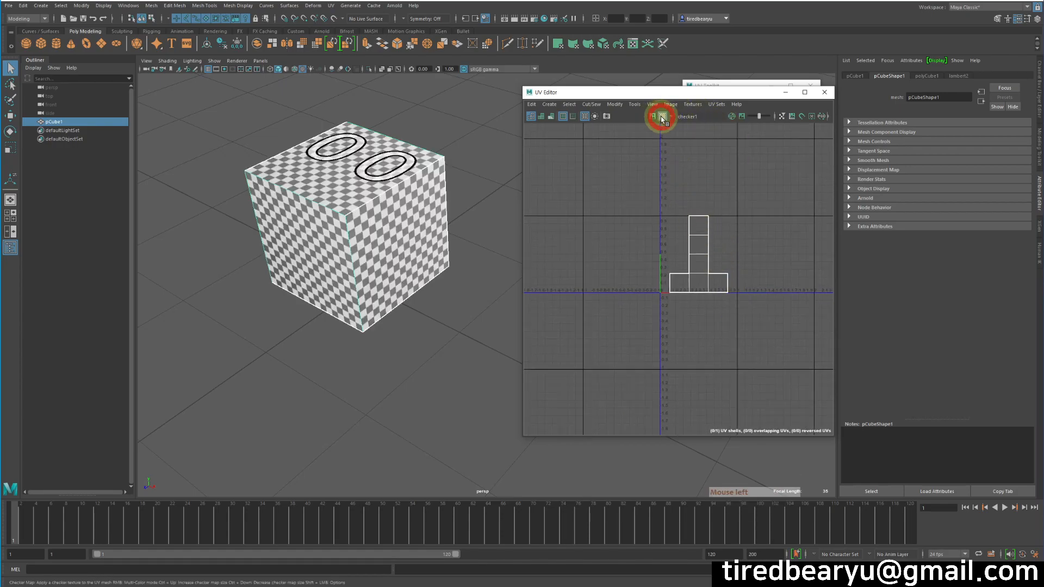
click(652, 115)
alt+right_drag(688, 259, 693, 264)
Try moving all of the cube's UVs horizontally out of the 0–1 tile, and undo each move
right_click(614, 185)
right_drag(614, 184, 655, 179)
drag(578, 131, 835, 368)
key(w)
alt+middle_drag(743, 275, 690, 280)
drag(696, 242, 780, 252)
key(ctrl+z)
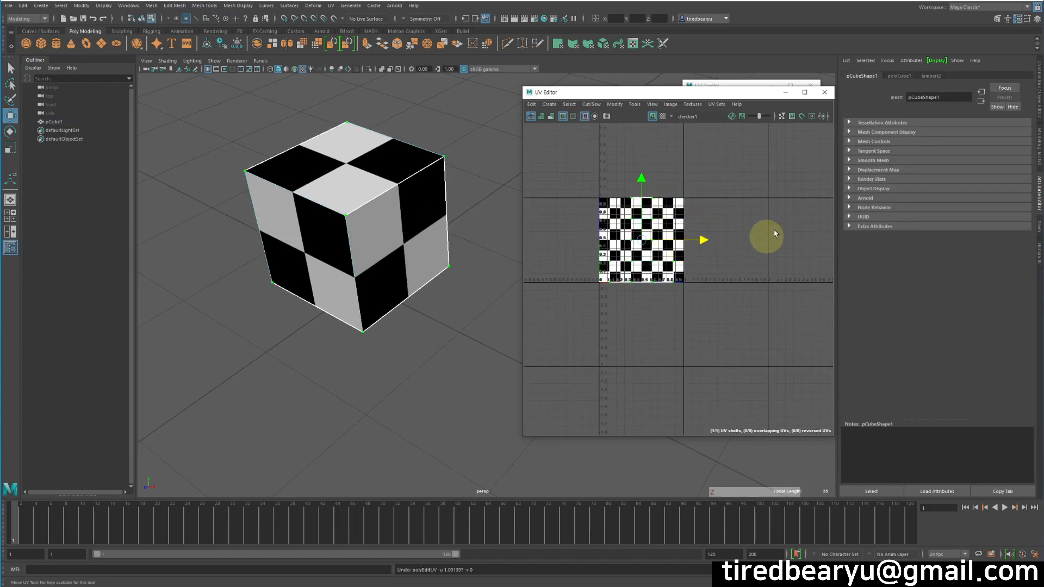
middle_drag(732, 254, 817, 264)
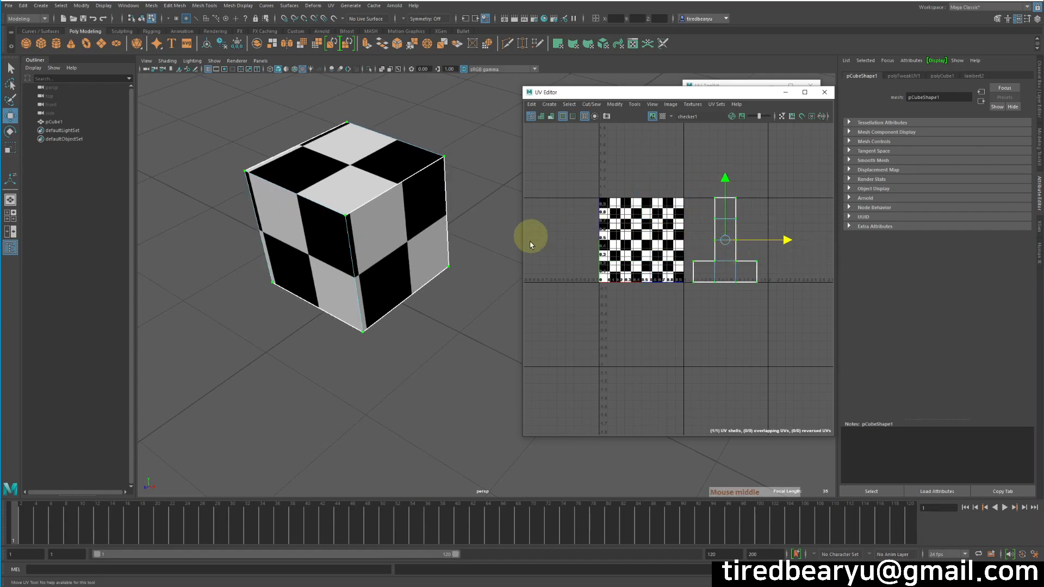
key(ctrl+z)
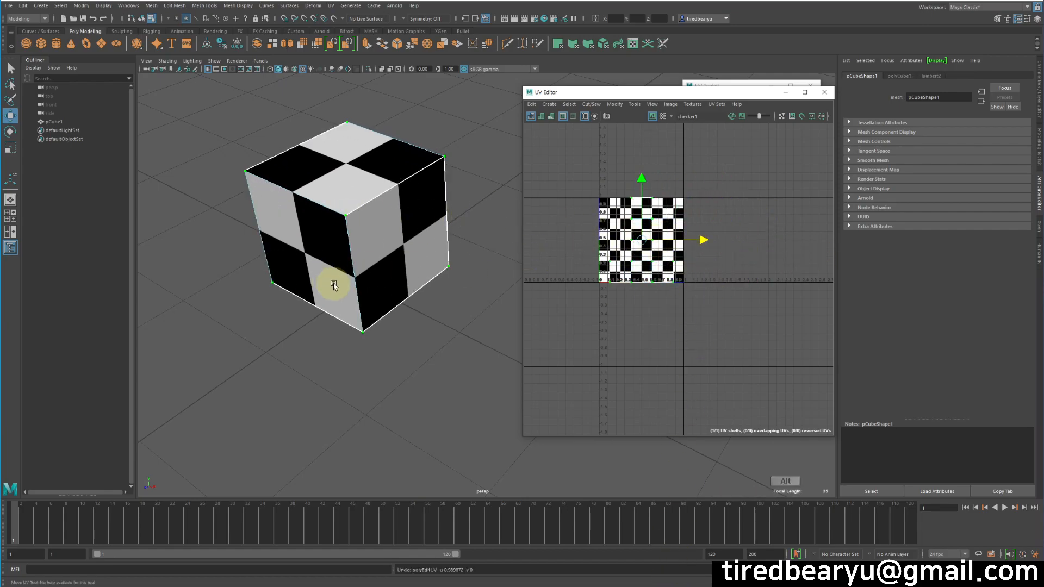
Return the cube to object mode and open the 2D placement attributes of lambert2's checker texture
alt+drag(336, 286, 359, 250)
alt+middle_drag(401, 274, 486, 295)
alt+drag(427, 292, 423, 308)
right_drag(395, 242, 417, 240)
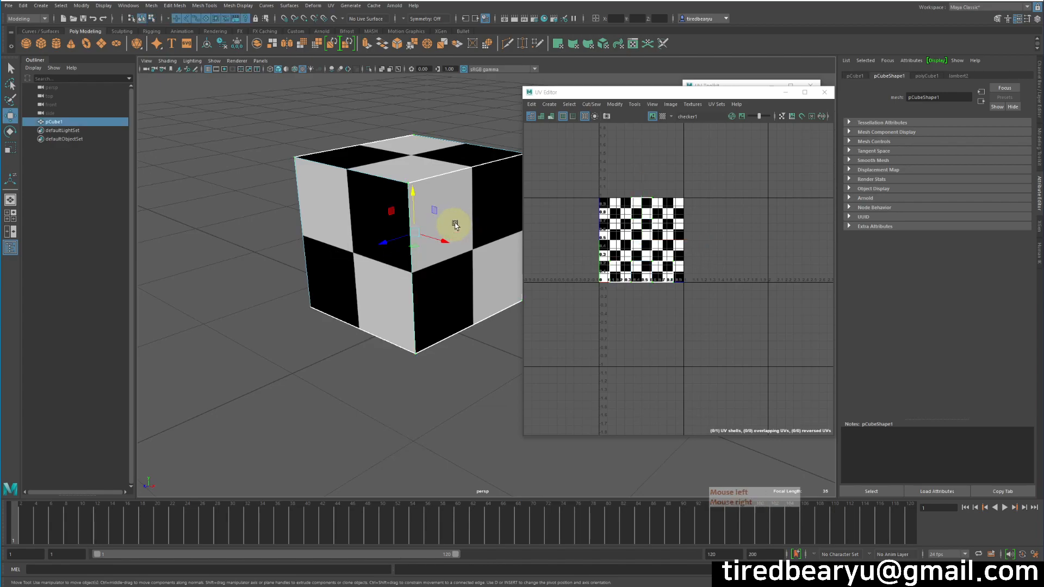
click(961, 76)
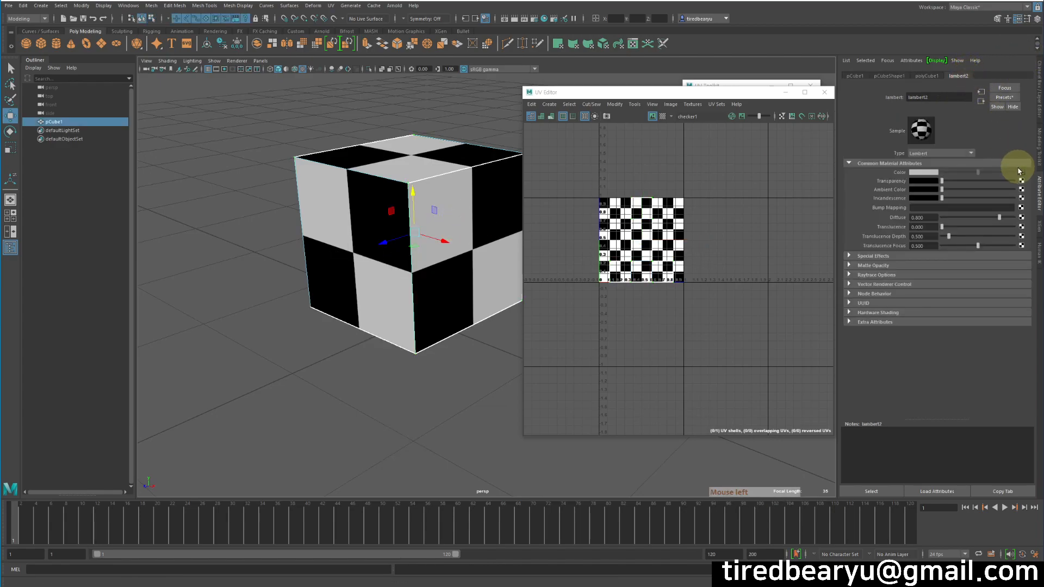
click(1020, 173)
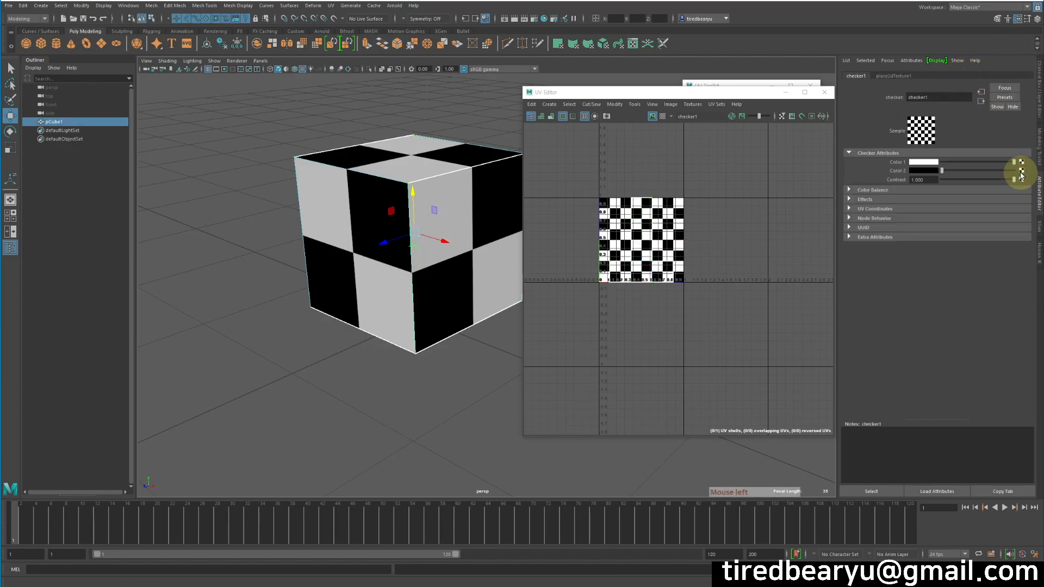
click(884, 78)
Toggle the checker placement's wrap options, leaving Wrap U on and Wrap V off
click(923, 214)
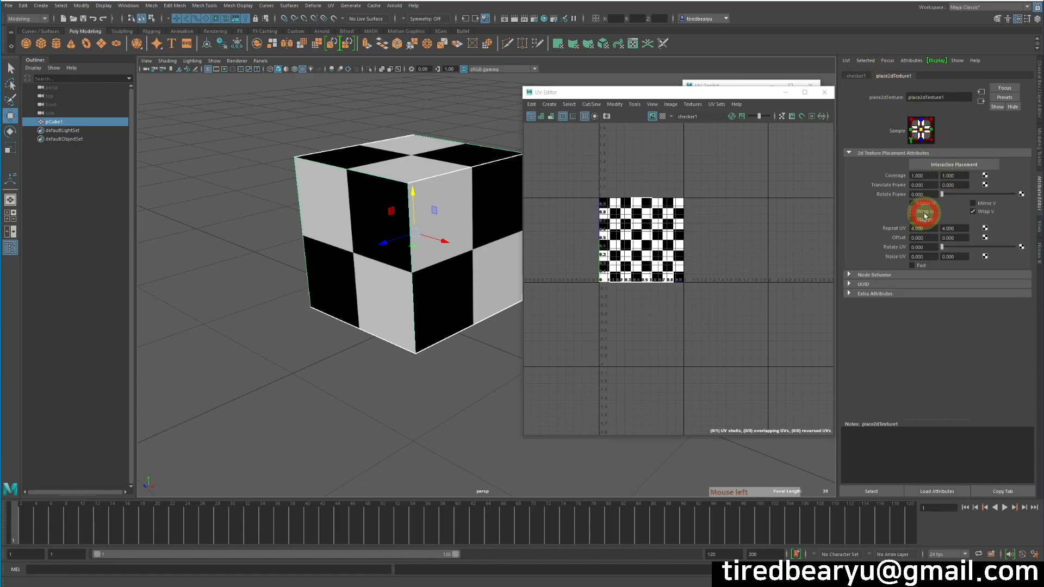
click(986, 213)
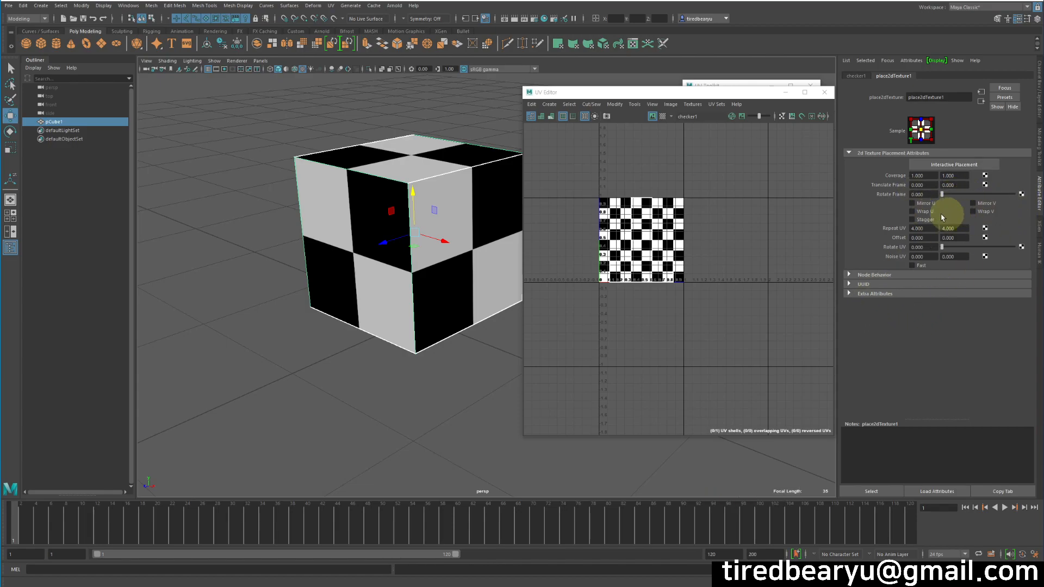
click(920, 211)
click(987, 213)
click(933, 209)
click(993, 212)
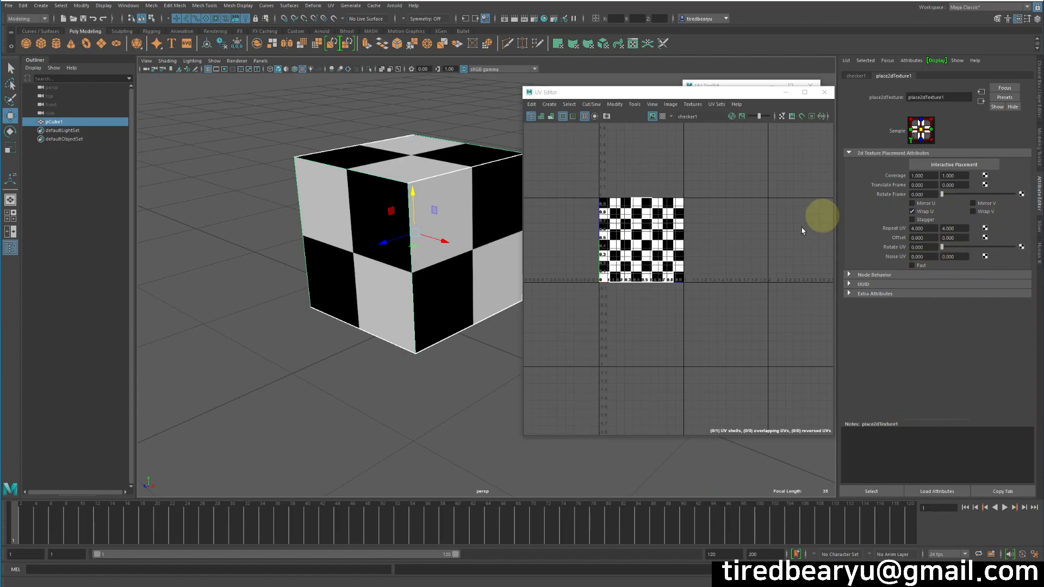
Try moving all of the cube's UVs horizontally and vertically outside the 0–1 tile, and undo the moves
right_click(679, 213)
right_drag(679, 213, 750, 214)
drag(568, 175, 778, 366)
drag(707, 241, 793, 250)
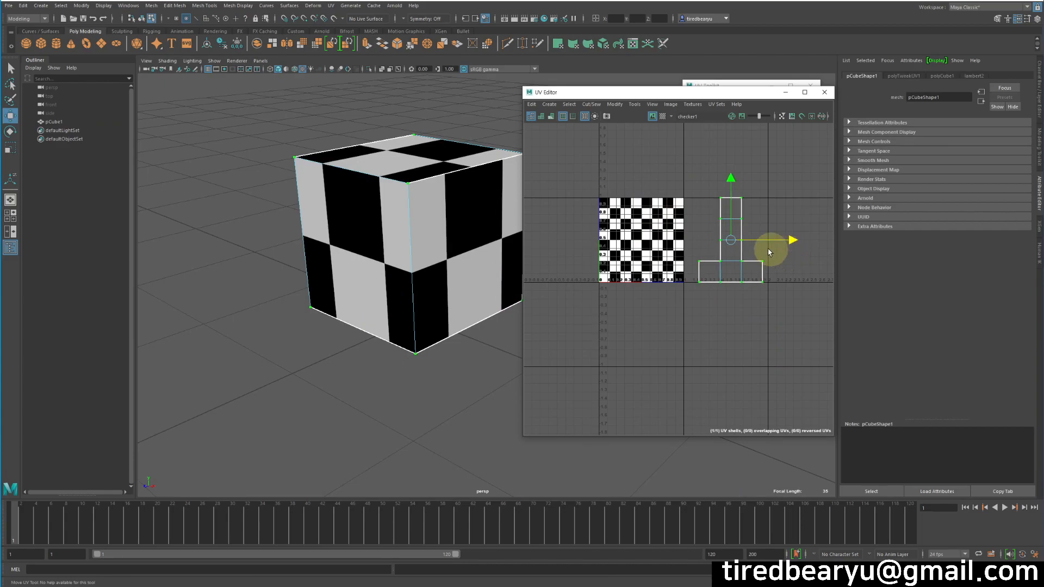
drag(732, 188, 729, 84)
key(ctrl+z)
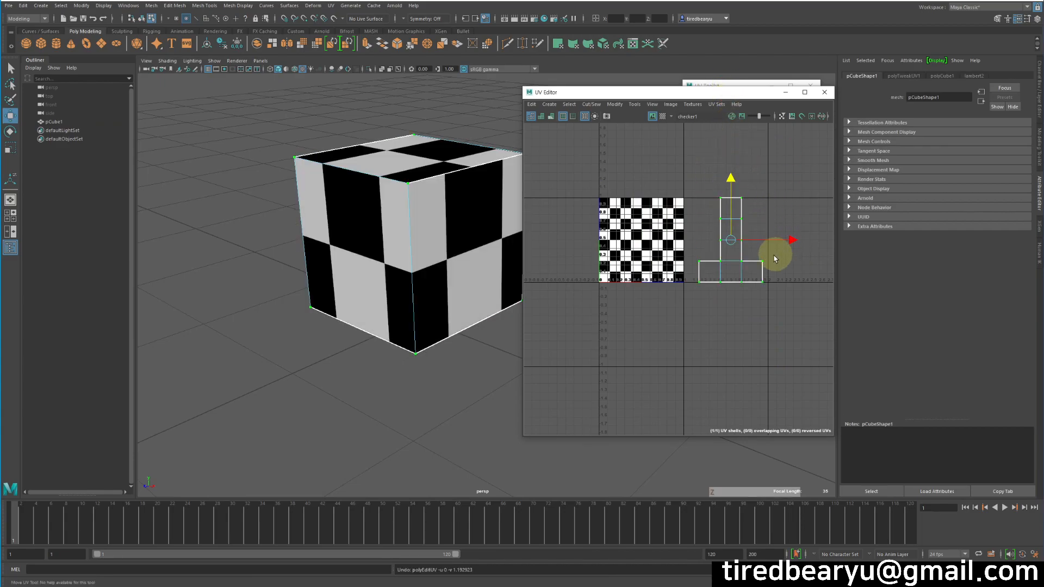
key(ctrl+z)
drag(710, 239, 799, 256)
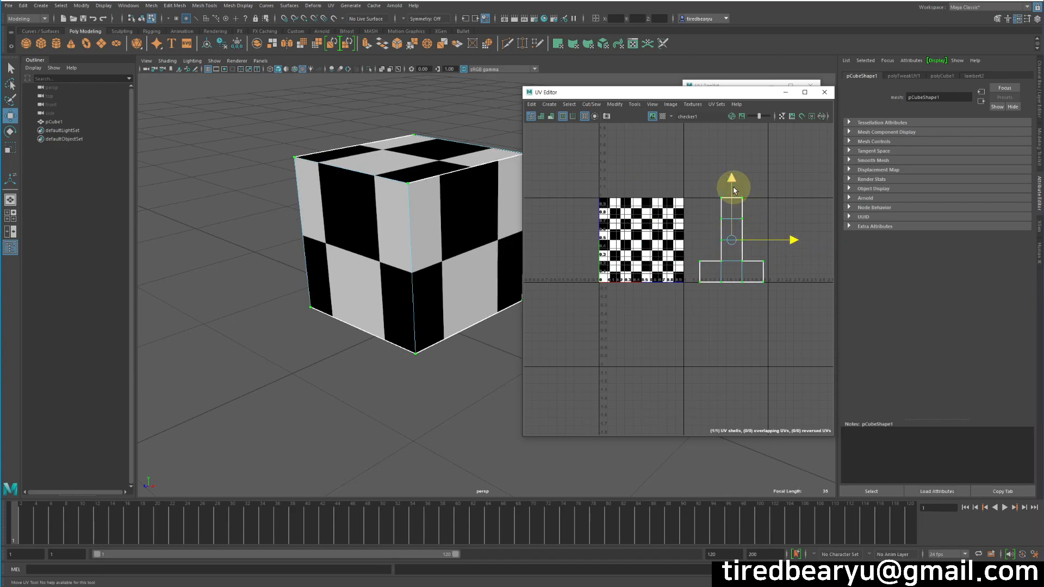
drag(734, 191, 736, 83)
key(ctrl+z)
key(ctrl+z)
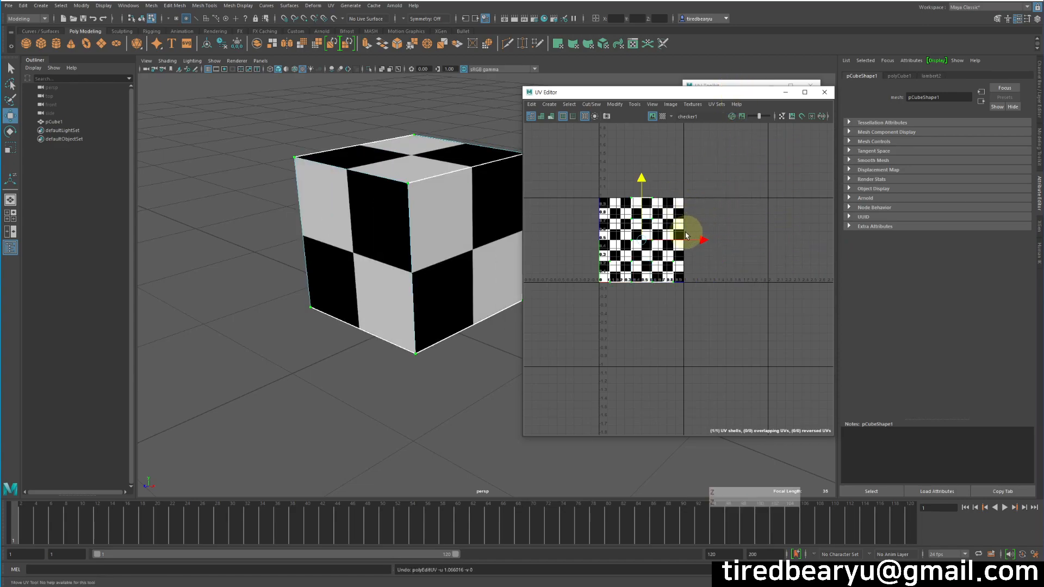
Return the cube to object mode and turn off Wrap U in the checker texture's 2D placement attributes
click(763, 213)
right_click(458, 170)
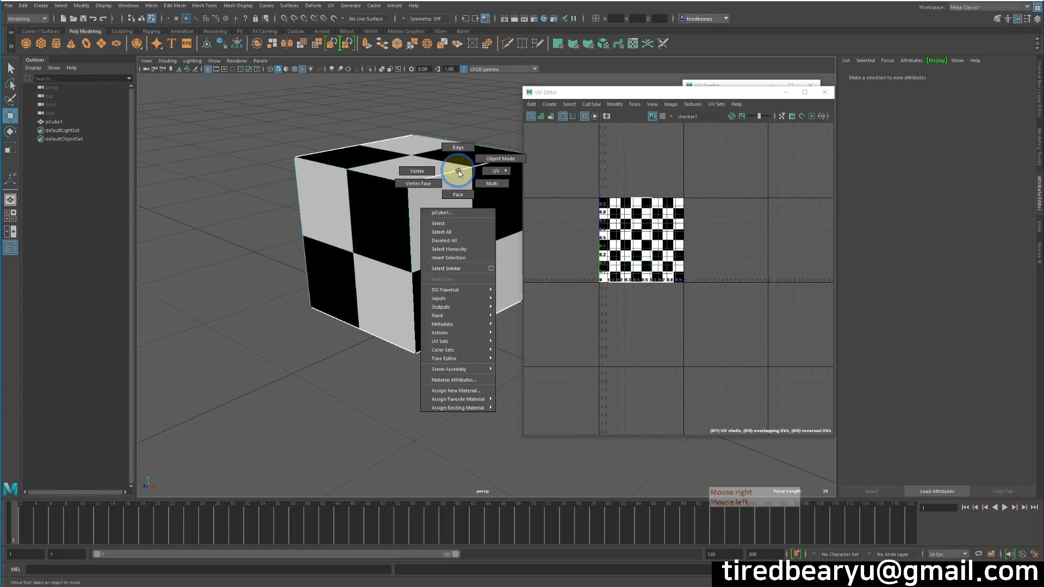
right_drag(457, 170, 496, 158)
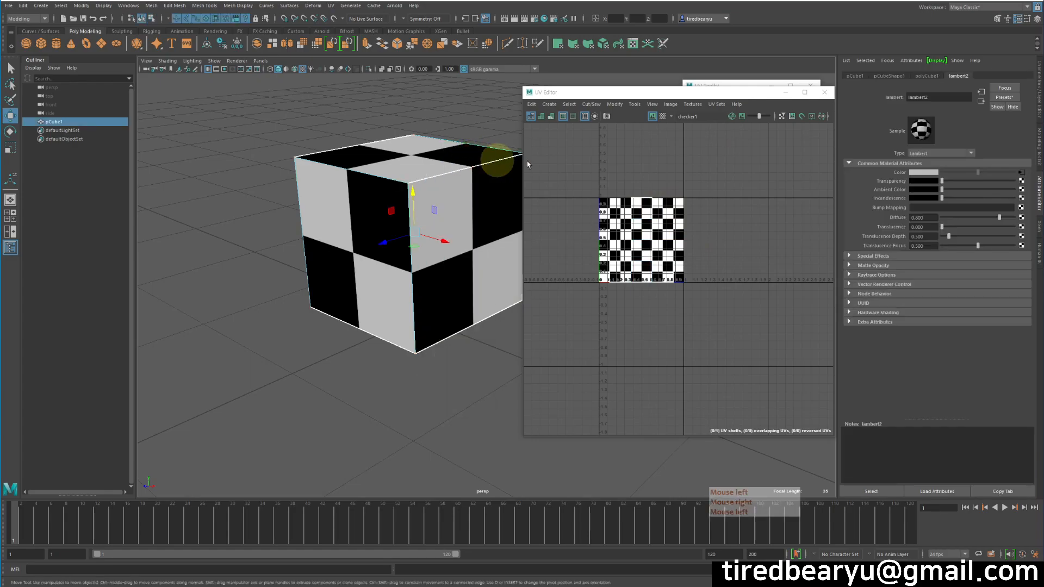
click(1021, 174)
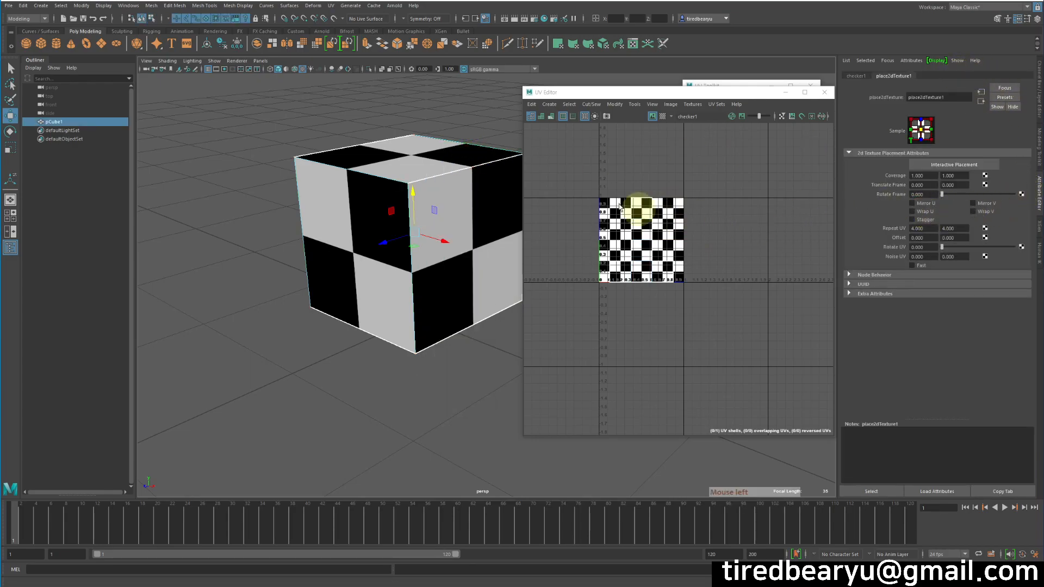
Try moving all of the cube's UVs horizontally outside the 0–1 tile with Wrap U off, and undo the move
right_drag(615, 191, 653, 202)
drag(579, 162, 743, 358)
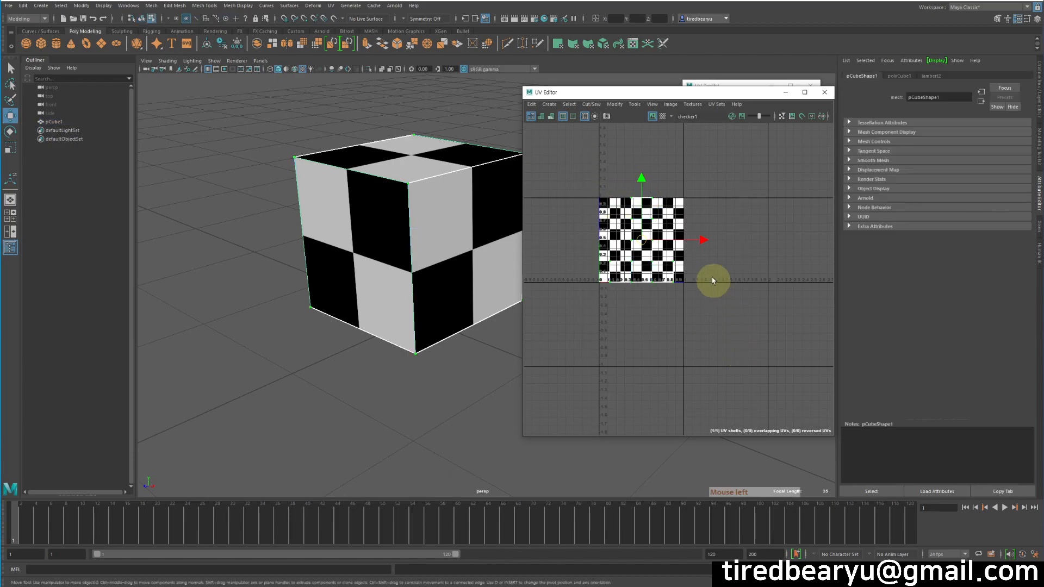
drag(702, 241, 759, 260)
key(ctrl+z)
Examine the 0–1 tile holding the checker texture and the empty neighbouring tiles of the UV grid
scroll(641, 276, up, 2)
alt+middle_drag(668, 298, 687, 324)
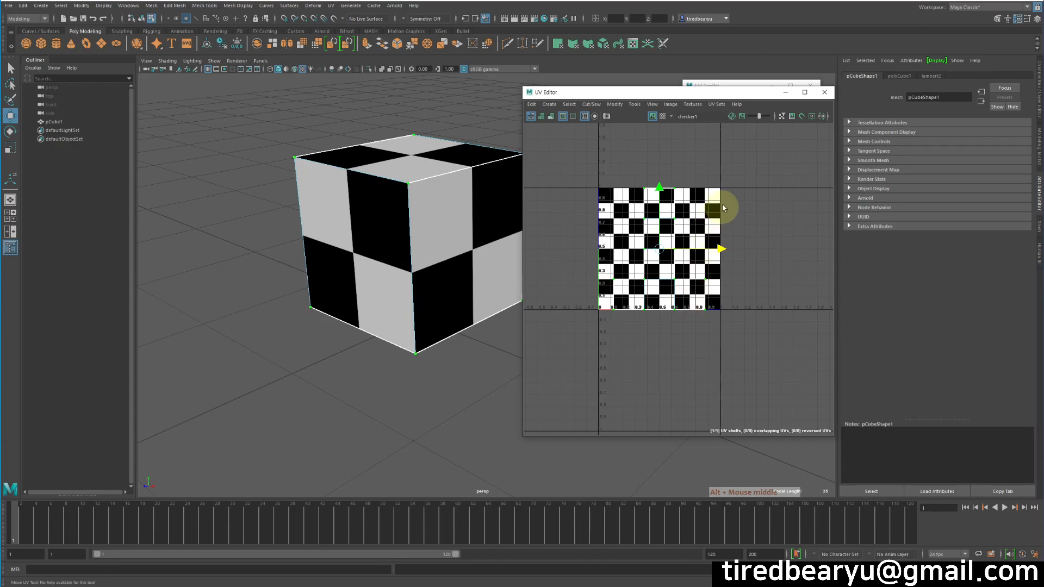
alt+middle_drag(755, 300, 689, 290)
alt+right_drag(689, 289, 642, 228)
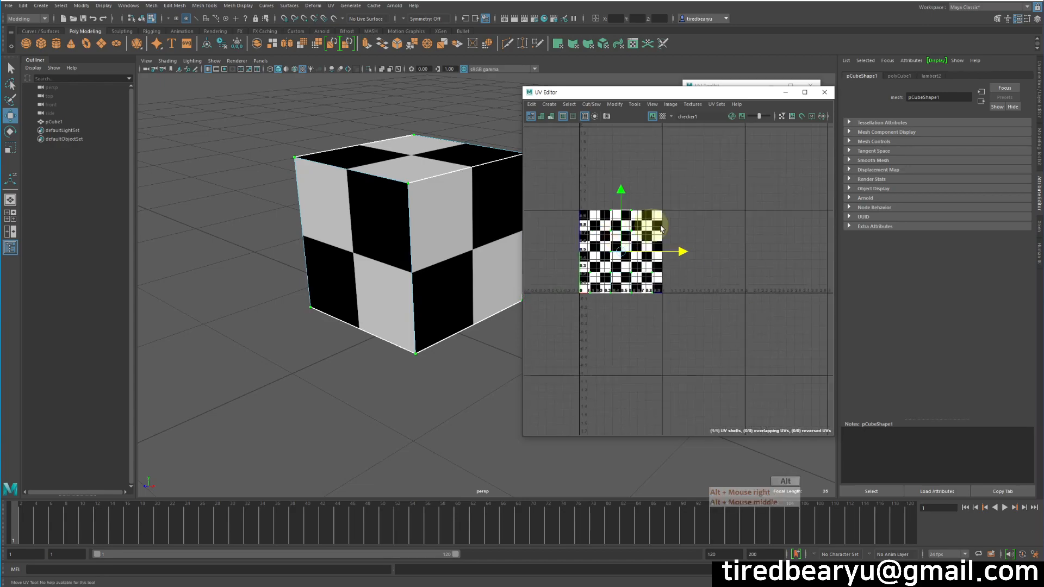
alt+right_drag(739, 266, 669, 271)
alt+middle_drag(668, 270, 729, 262)
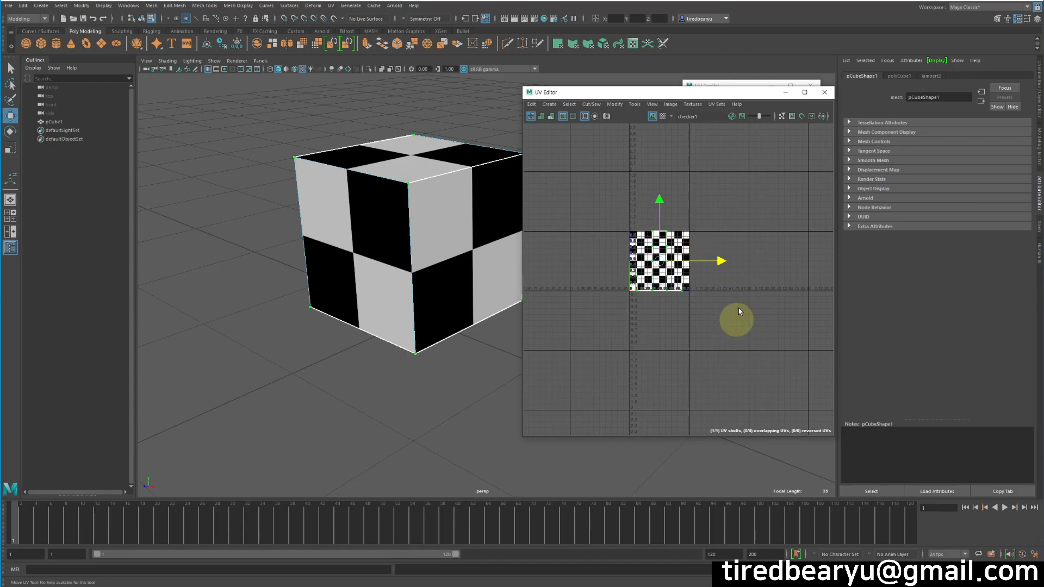
alt+right_drag(616, 356, 699, 350)
alt+middle_drag(700, 350, 764, 156)
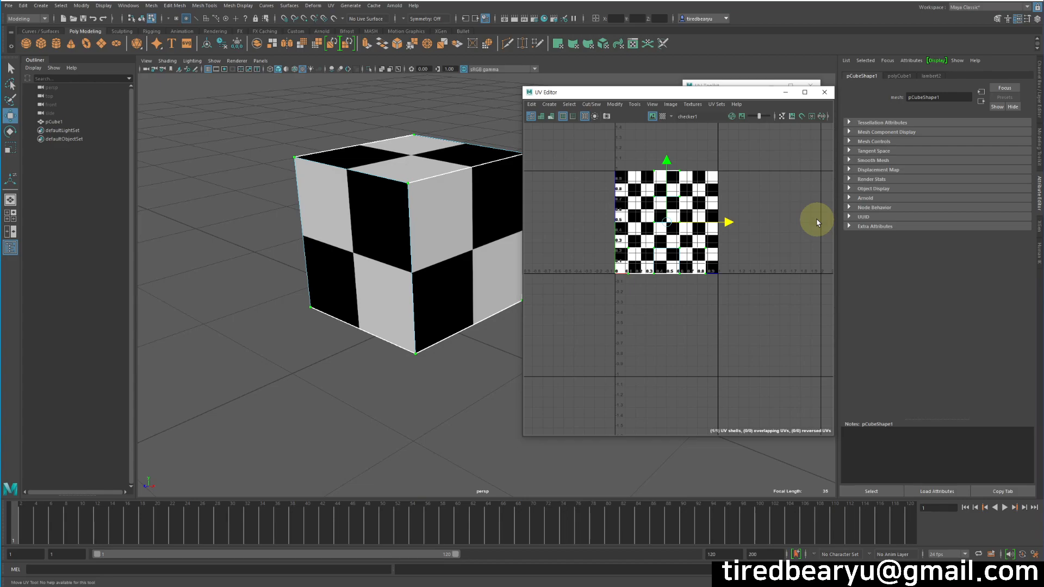
alt+right_drag(828, 277, 687, 279)
alt+middle_drag(687, 279, 590, 293)
alt+middle_drag(743, 303, 701, 310)
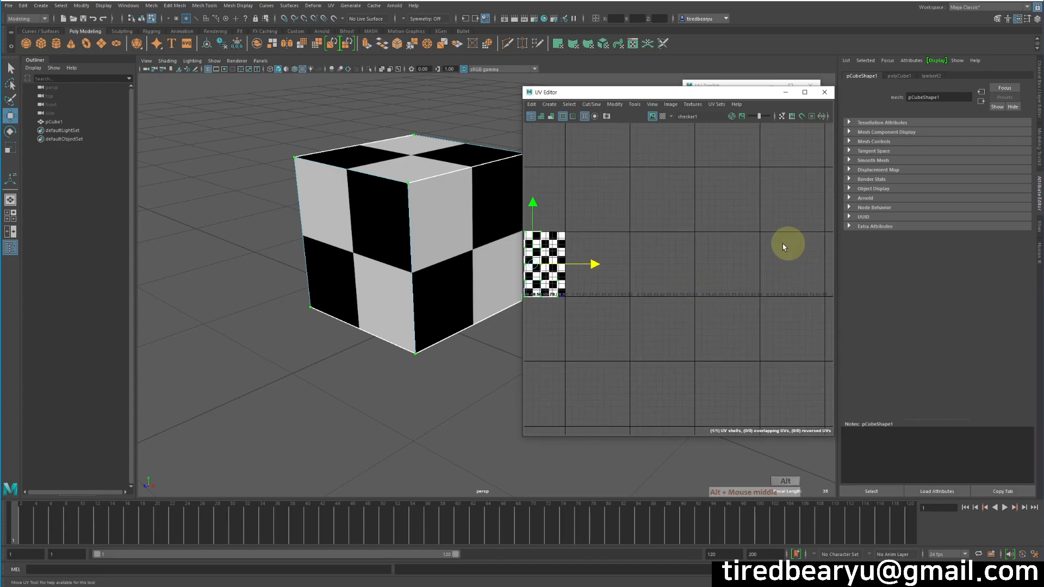
alt+right_drag(777, 251, 704, 259)
alt+middle_drag(692, 271, 732, 276)
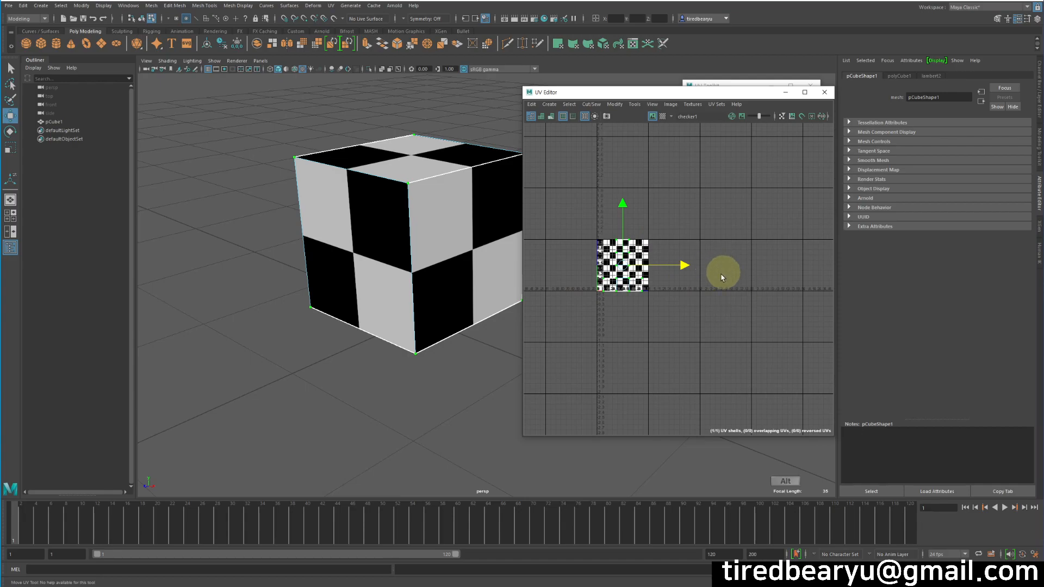
scroll(687, 310, up, 3)
alt+middle_drag(687, 310, 729, 275)
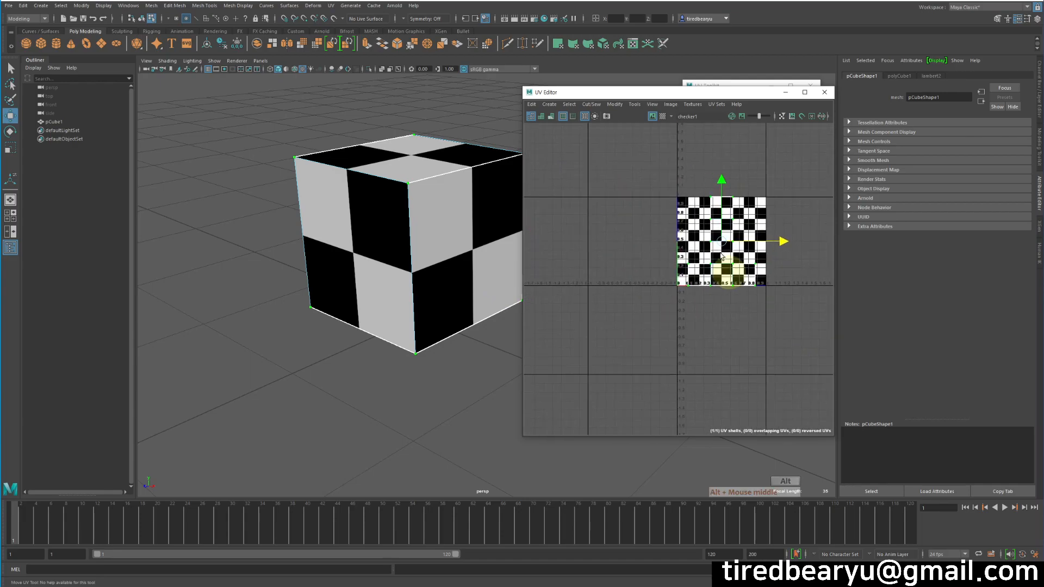
alt+middle_drag(737, 333, 653, 322)
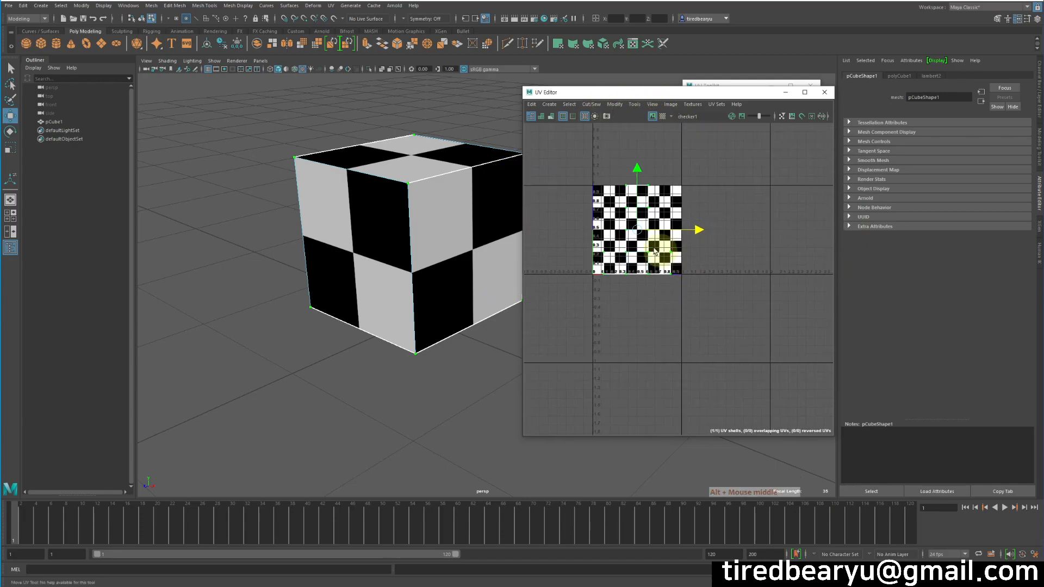
Return the cube to object mode and assign a new Lambert material to it, keeping the cube selected
right_drag(412, 177, 490, 425)
click(396, 335)
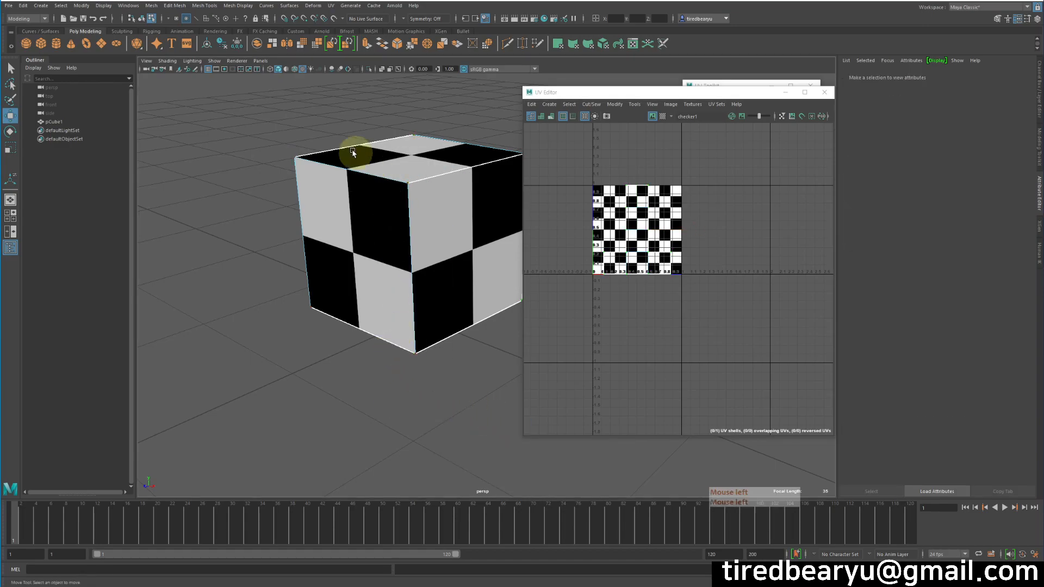
click(403, 161)
right_drag(403, 161, 471, 408)
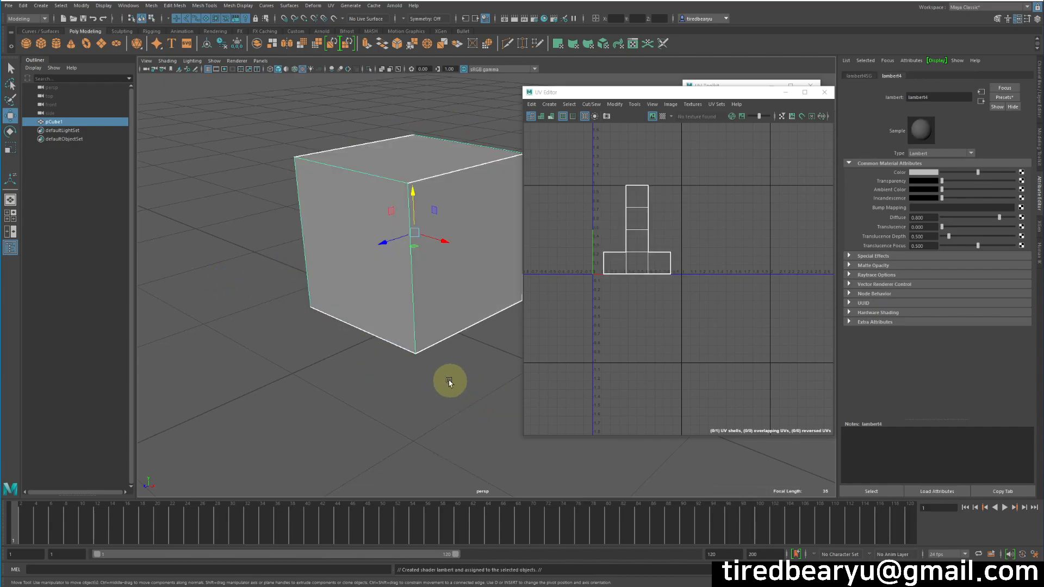
click(449, 380)
click(392, 152)
Examine the untextured cube's UV layout in relation to the 0–1 tile and the surrounding grid
alt+right_drag(671, 297, 683, 295)
alt+middle_drag(669, 278, 698, 301)
alt+right_drag(672, 278, 689, 278)
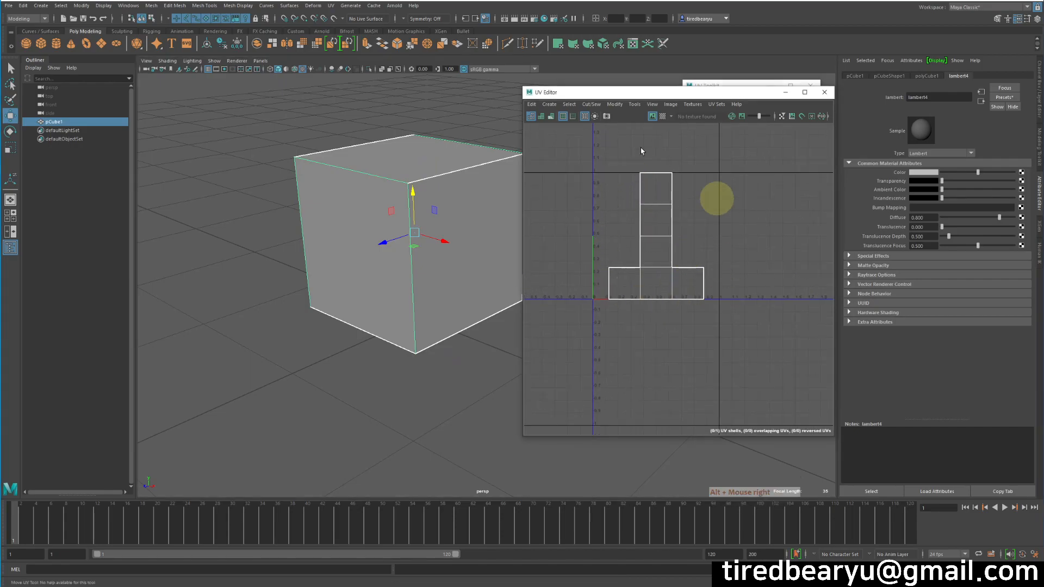
alt+right_drag(669, 190, 689, 250)
alt+middle_drag(690, 249, 646, 249)
alt+right_drag(645, 248, 664, 234)
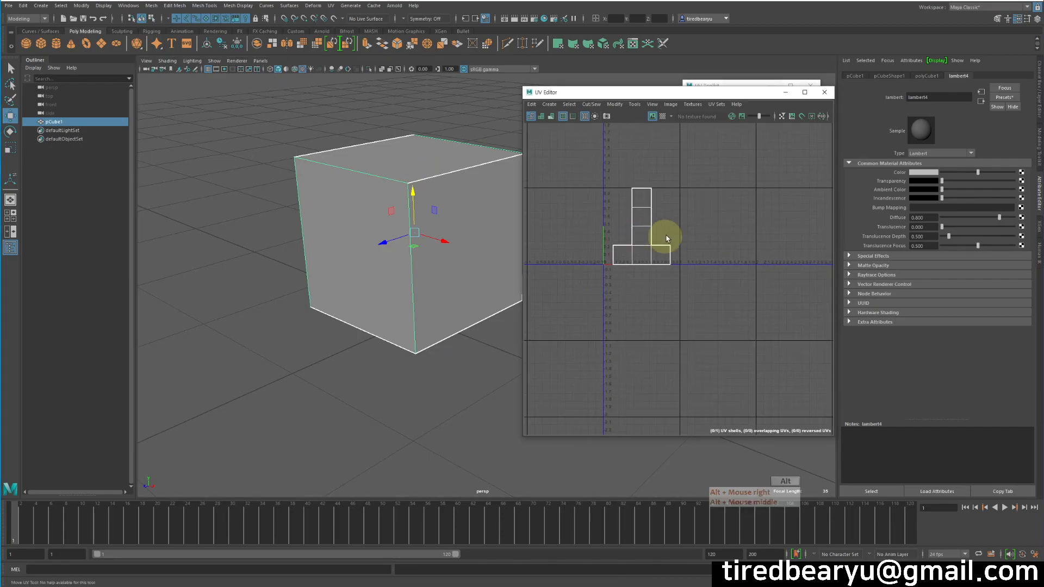
alt+middle_drag(683, 259, 699, 275)
scroll(699, 274, up, 2)
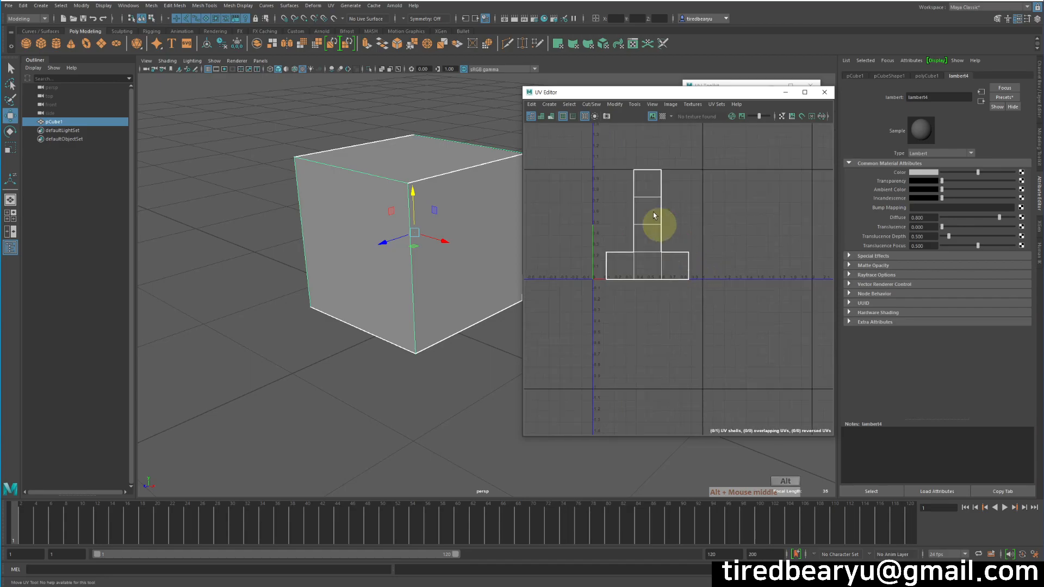
alt+right_drag(594, 197, 599, 234)
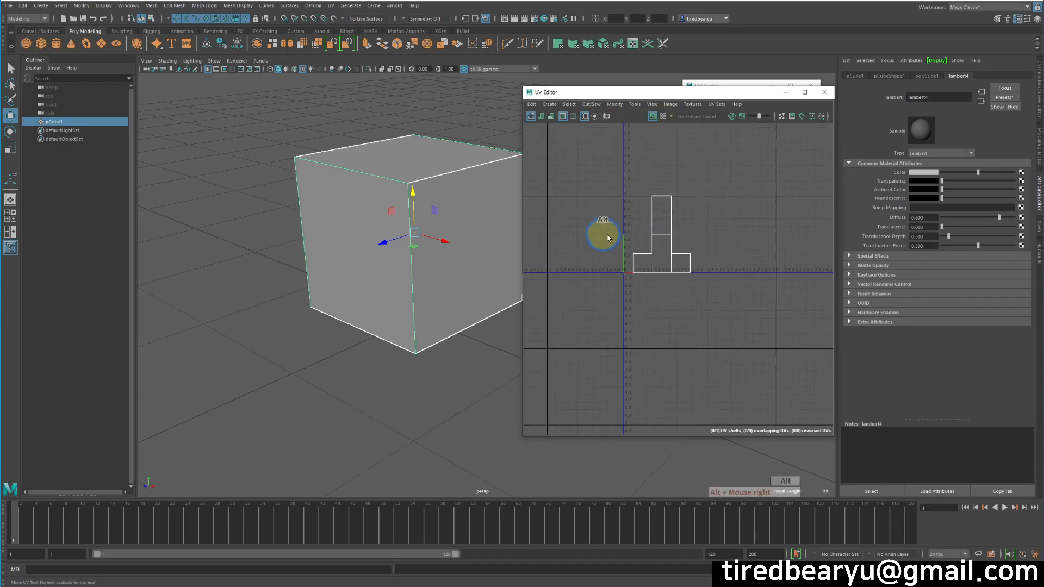
alt+middle_drag(746, 201, 716, 227)
alt+middle_drag(730, 263, 678, 256)
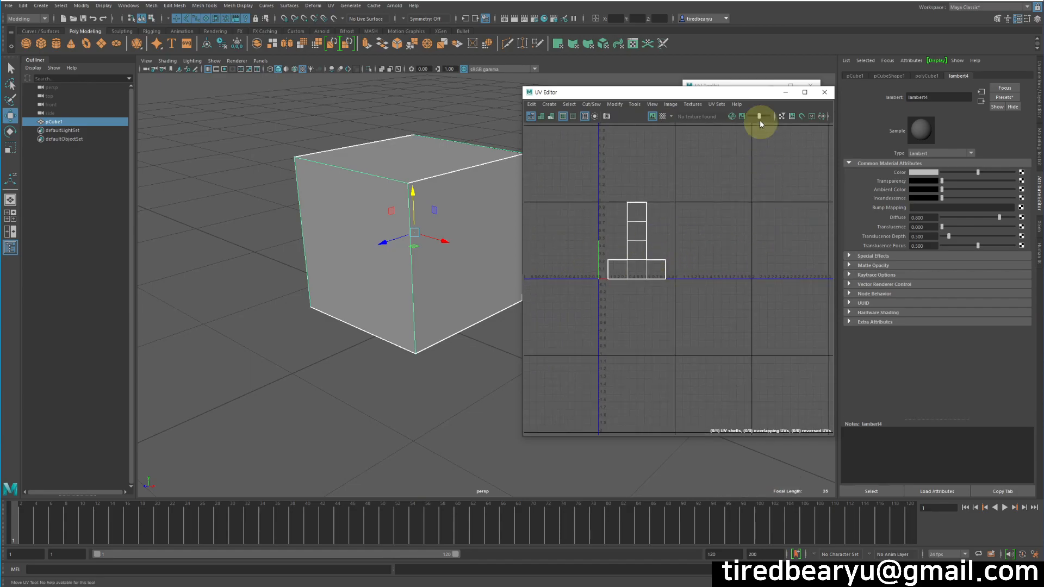
Move the UV Editor window clear of the cube and frame the UV layout in it
drag(687, 93, 724, 84)
alt+middle_drag(685, 292, 707, 295)
alt+right_drag(647, 258, 697, 262)
alt+middle_drag(698, 262, 709, 302)
alt+scroll(671, 274, up, 5)
drag(628, 184, 832, 367)
alt+right_drag(830, 366, 716, 335)
alt+middle_drag(716, 335, 709, 343)
Select all edges of the cube's UV layout and cut them to separate every face into its own shell
right_drag(732, 261, 790, 249)
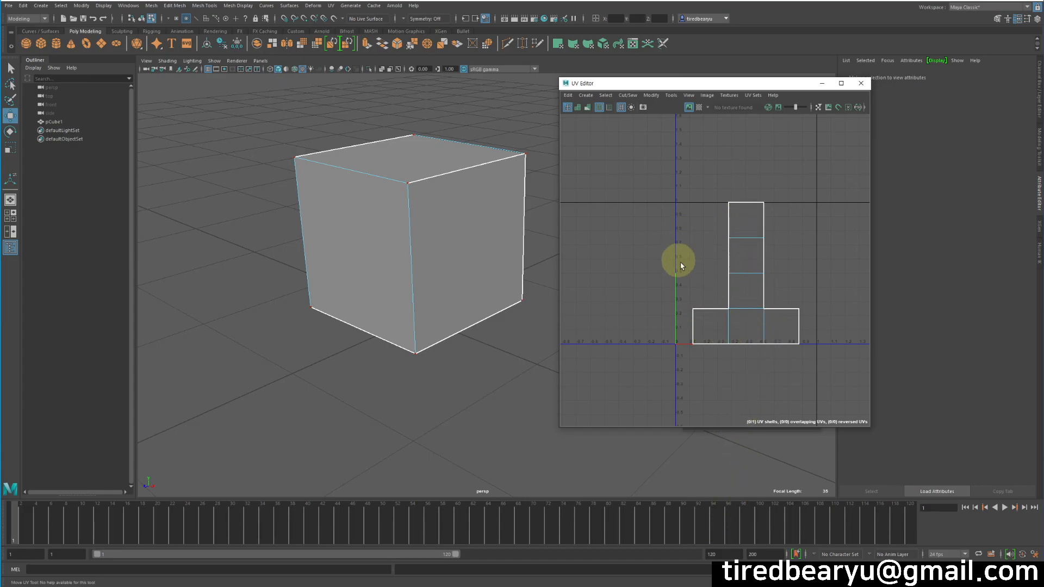
right_drag(659, 208, 659, 187)
drag(597, 151, 835, 362)
alt+middle_drag(771, 359, 740, 344)
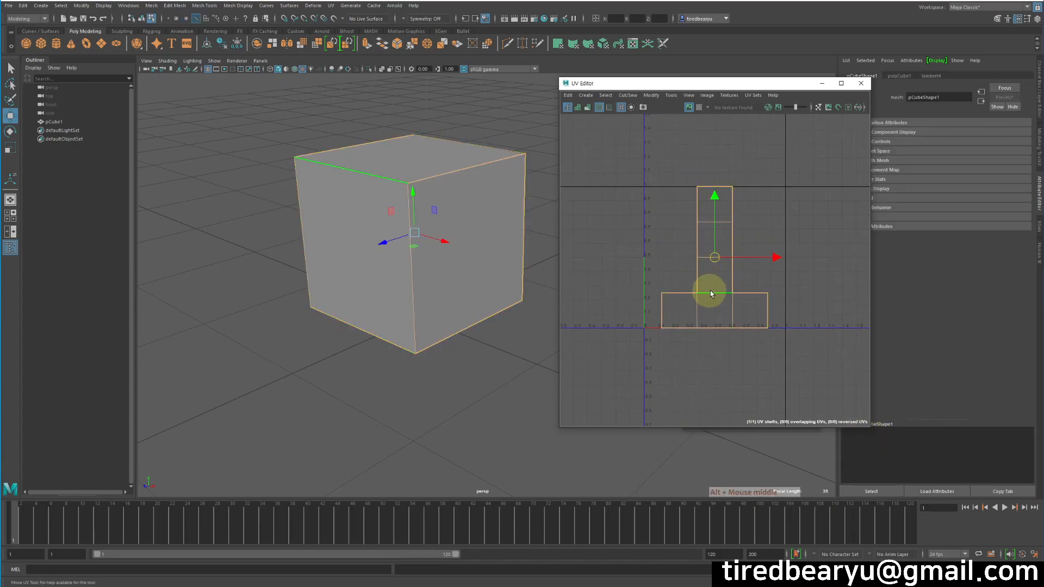
click(627, 95)
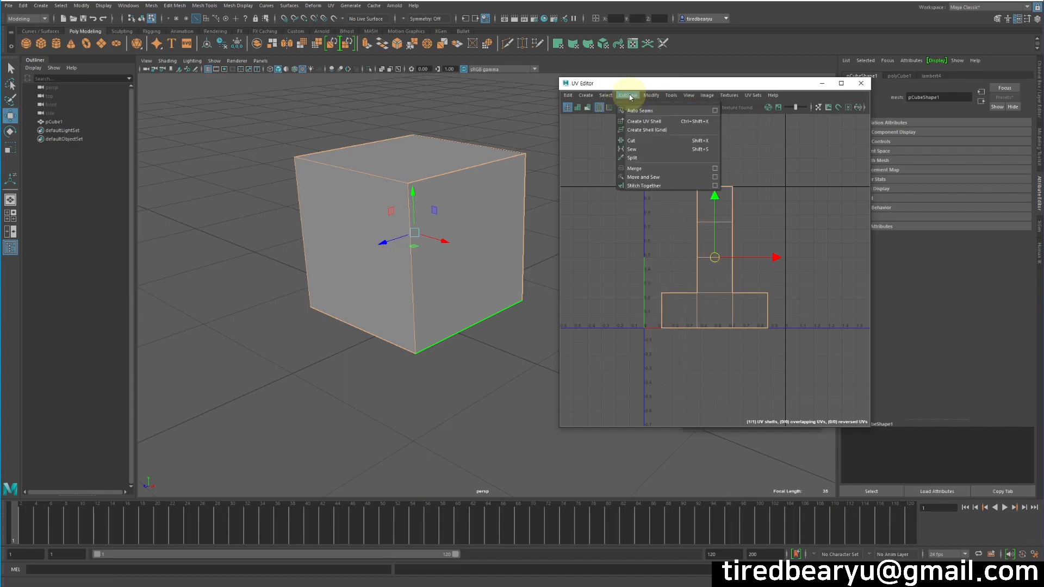
click(653, 140)
click(806, 181)
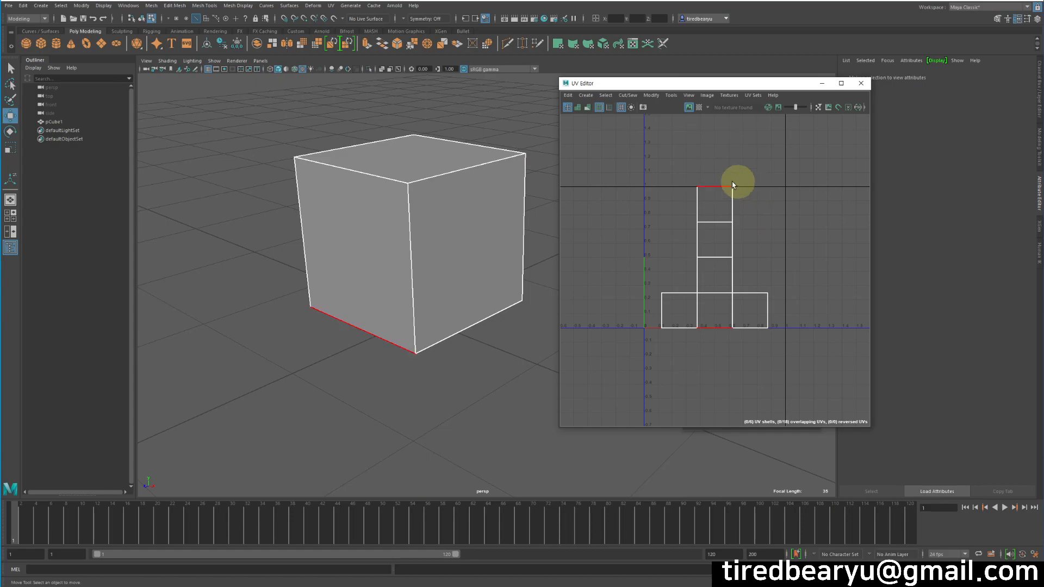
In face selection mode, move the second and third UV faces of the vertical column out to the right
right_drag(718, 191, 717, 212)
key(w)
click(715, 207)
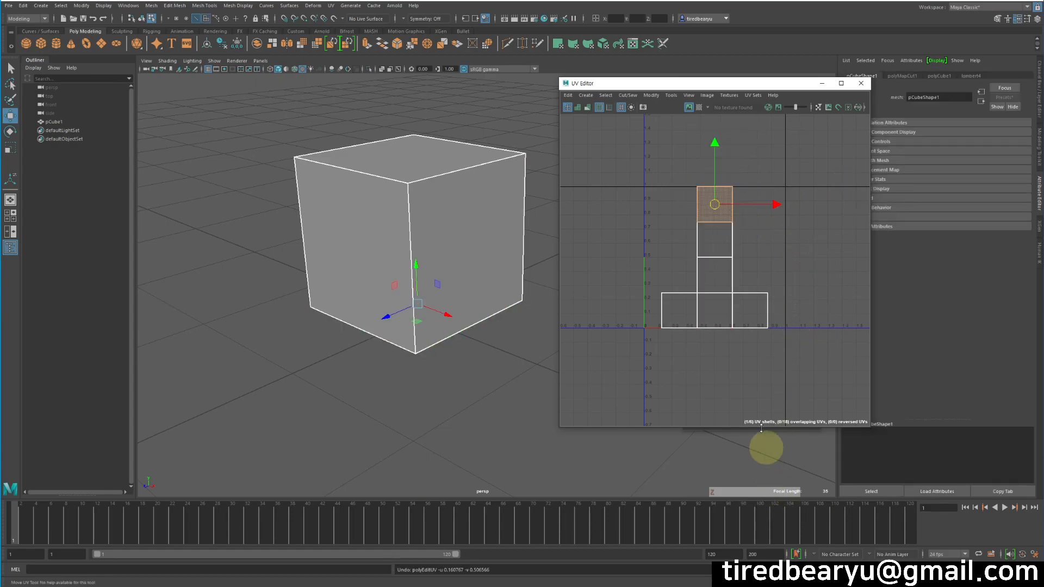
alt+middle_drag(769, 466, 700, 316)
click(686, 230)
middle_drag(667, 211, 726, 210)
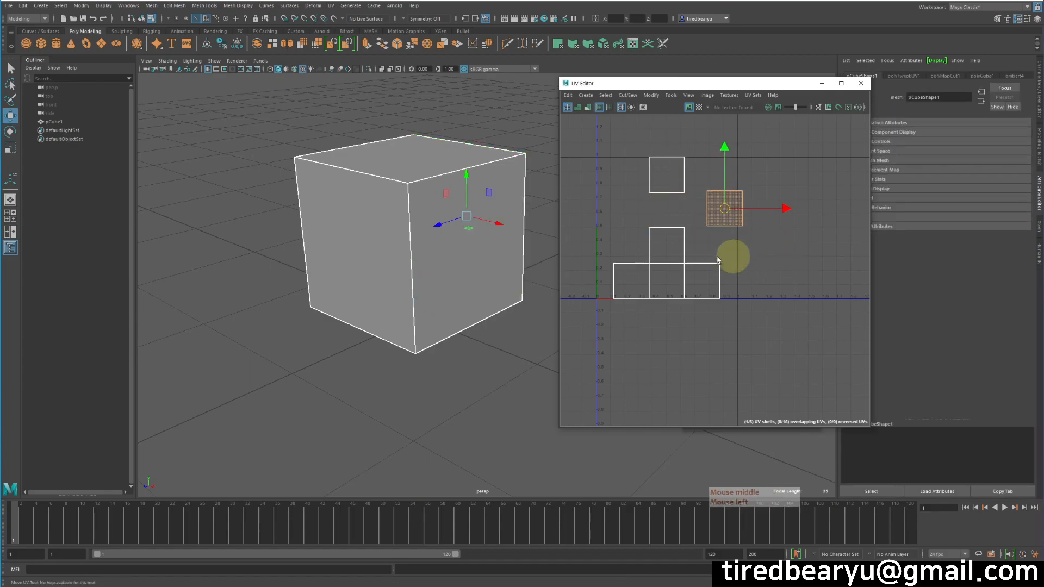
click(674, 258)
middle_drag(776, 268, 851, 262)
Scatter the three UV faces of the bottom row, moving one to the right and two downward
click(705, 282)
middle_drag(765, 300, 801, 308)
click(676, 282)
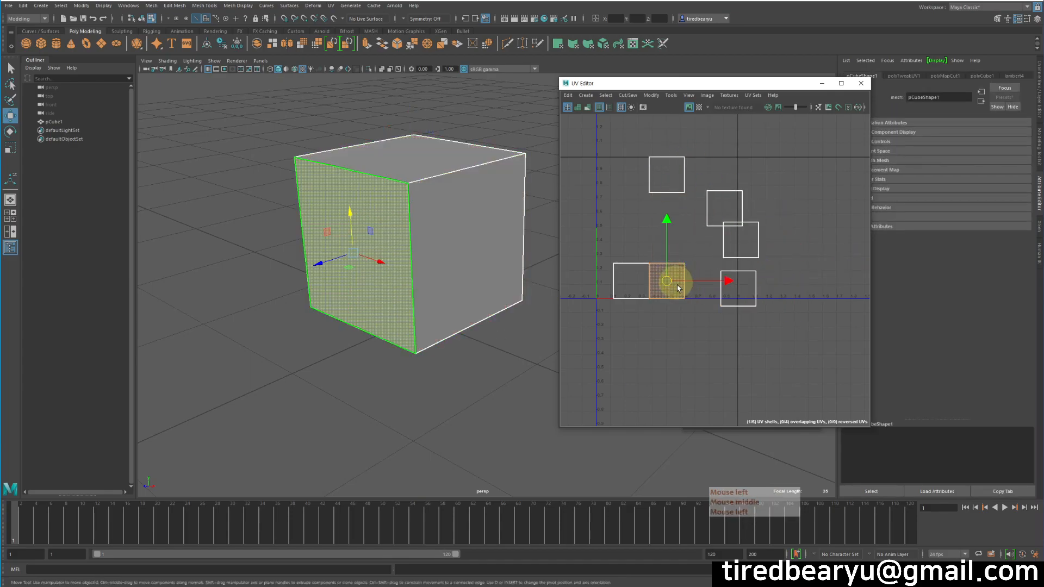
middle_drag(704, 298, 716, 332)
click(629, 282)
middle_drag(626, 268, 613, 317)
Select all six separated UV faces and examine their placement relative to the 0–1 tile
alt+right_drag(674, 267, 624, 182)
alt+middle_drag(624, 182, 648, 194)
drag(623, 160, 789, 350)
alt+right_drag(784, 340, 753, 294)
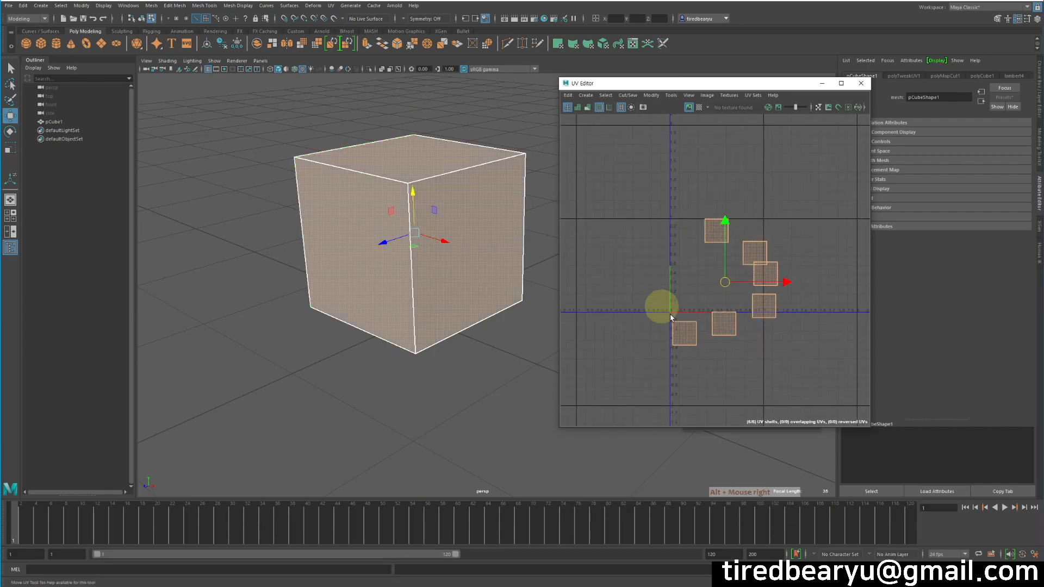
alt+right_drag(762, 312, 657, 252)
alt+middle_drag(788, 290, 732, 244)
alt+right_drag(732, 244, 713, 252)
alt+middle_drag(713, 252, 763, 252)
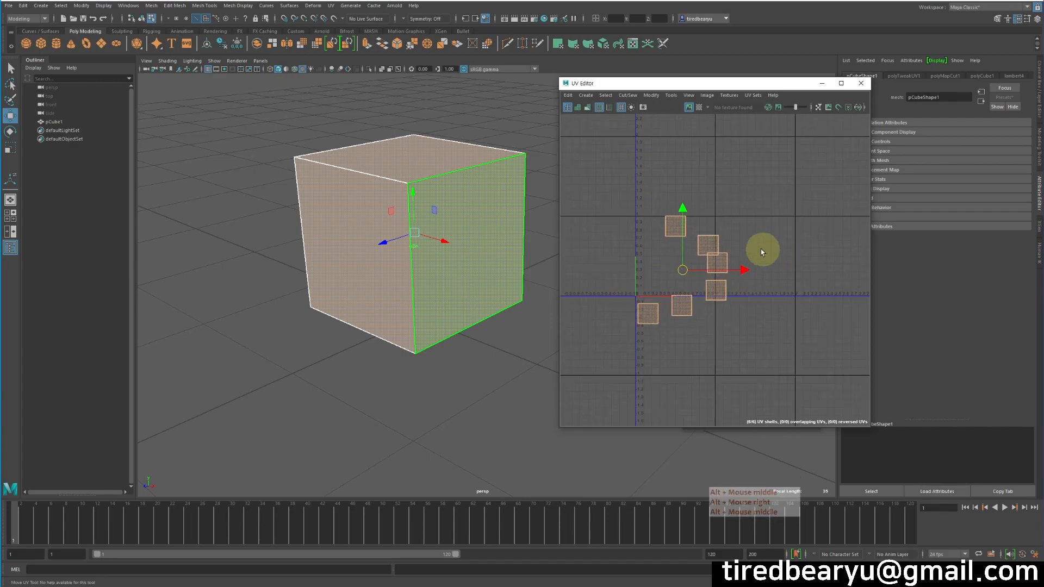
Open the Layout UVs options and move the dialog beside the UV layout
key(r)
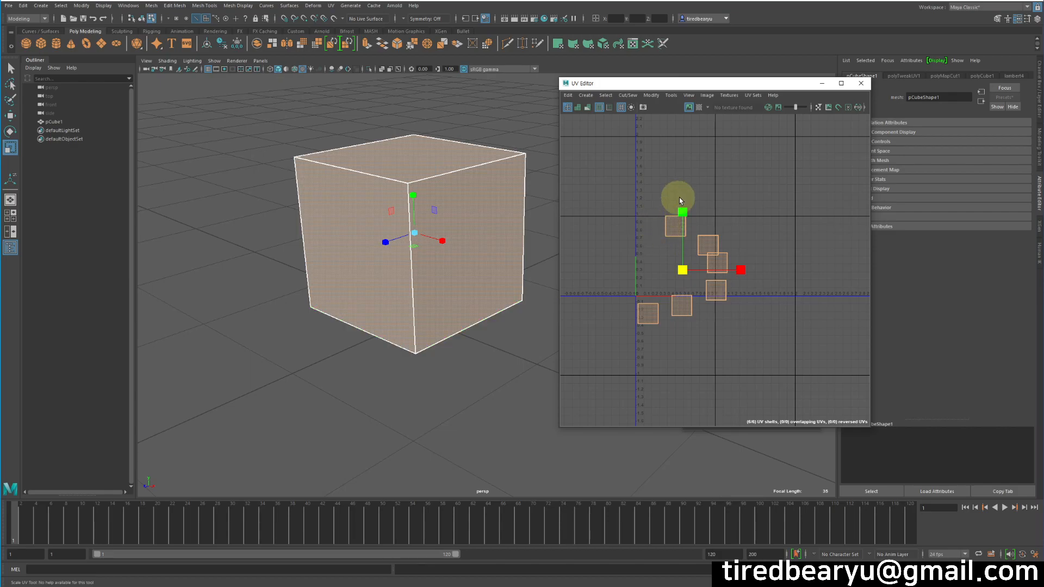
click(651, 96)
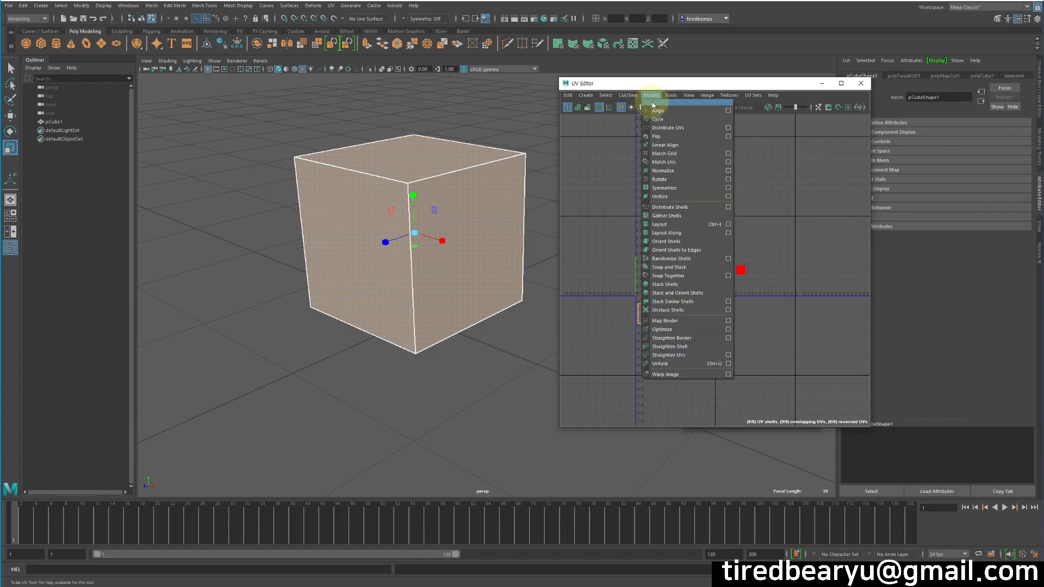
click(656, 101)
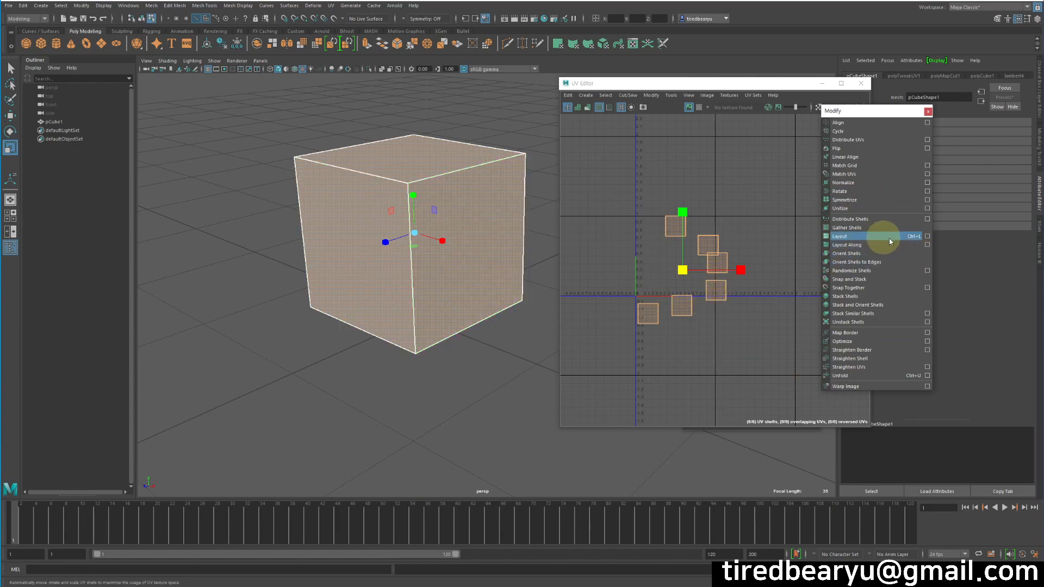
click(927, 236)
drag(842, 30, 871, 32)
Select only the topmost UV face and apply Layout UVs to it
click(721, 151)
click(674, 226)
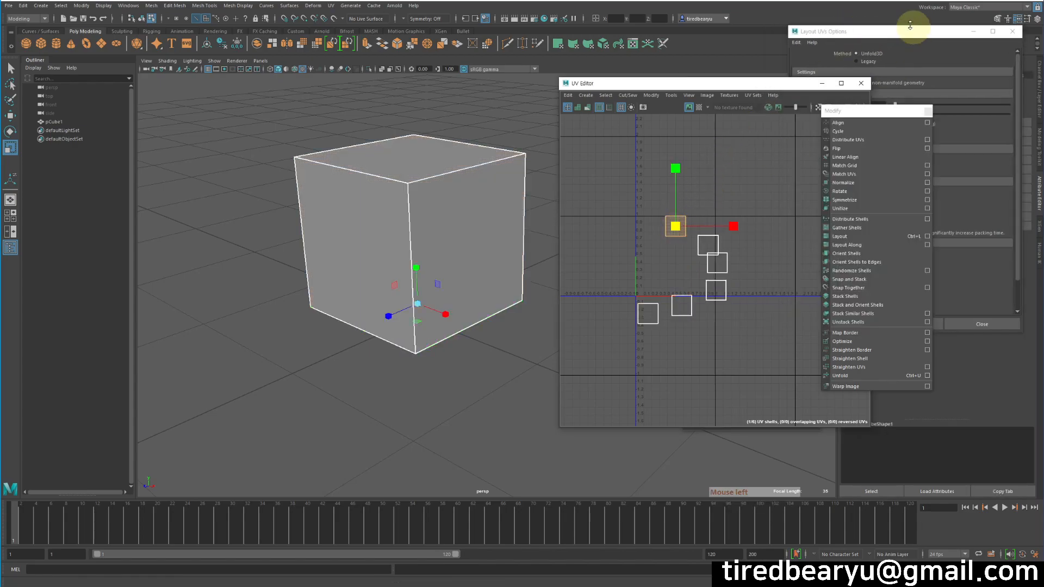
click(878, 31)
click(896, 324)
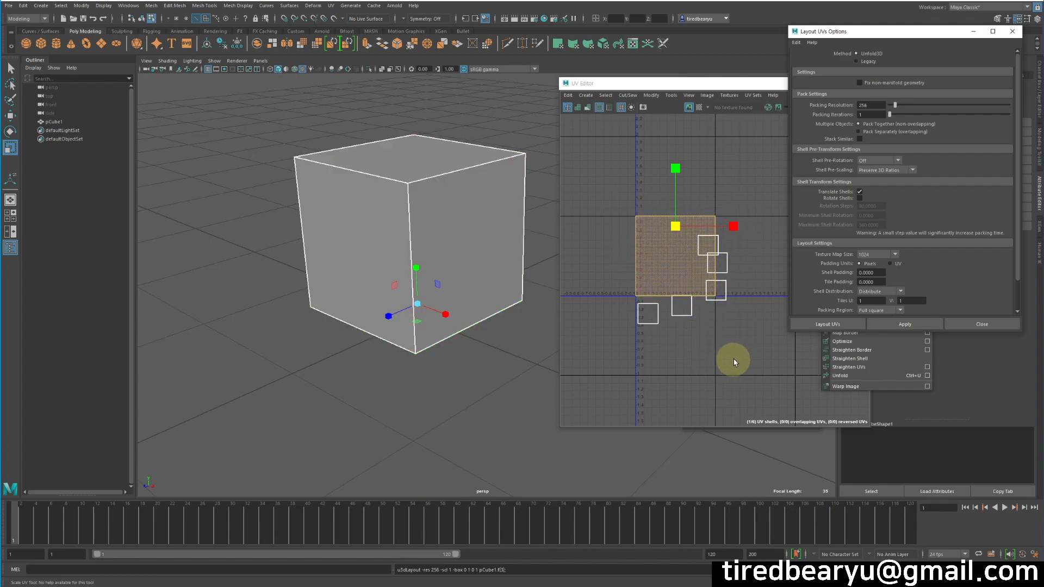
Select all six UV faces, apply Layout UVs to pack them into the 0–1 tile, and clear the selection
click(750, 369)
drag(757, 374, 568, 132)
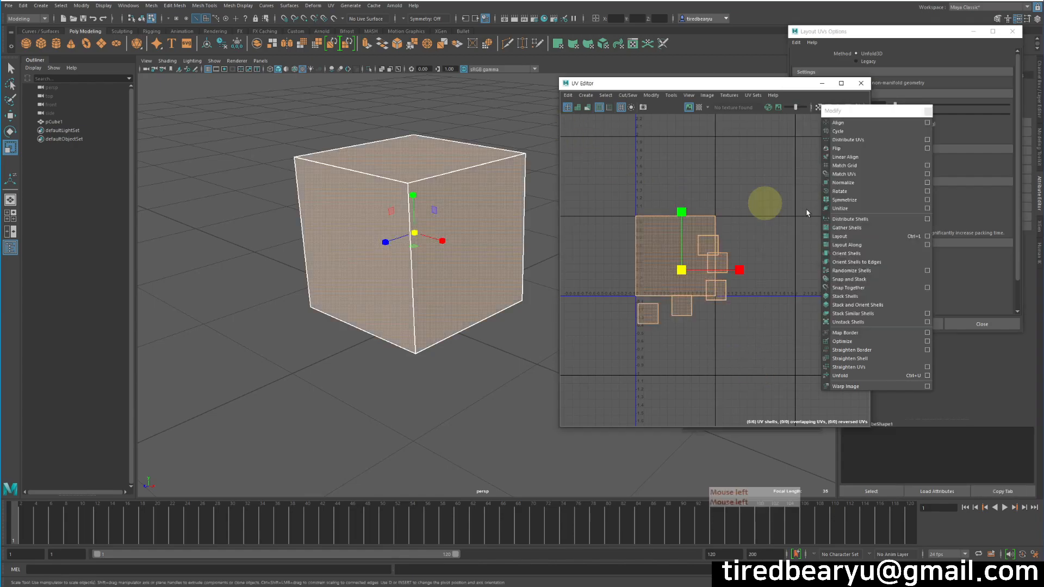
click(984, 291)
click(897, 326)
alt+middle_drag(681, 323, 660, 323)
click(710, 345)
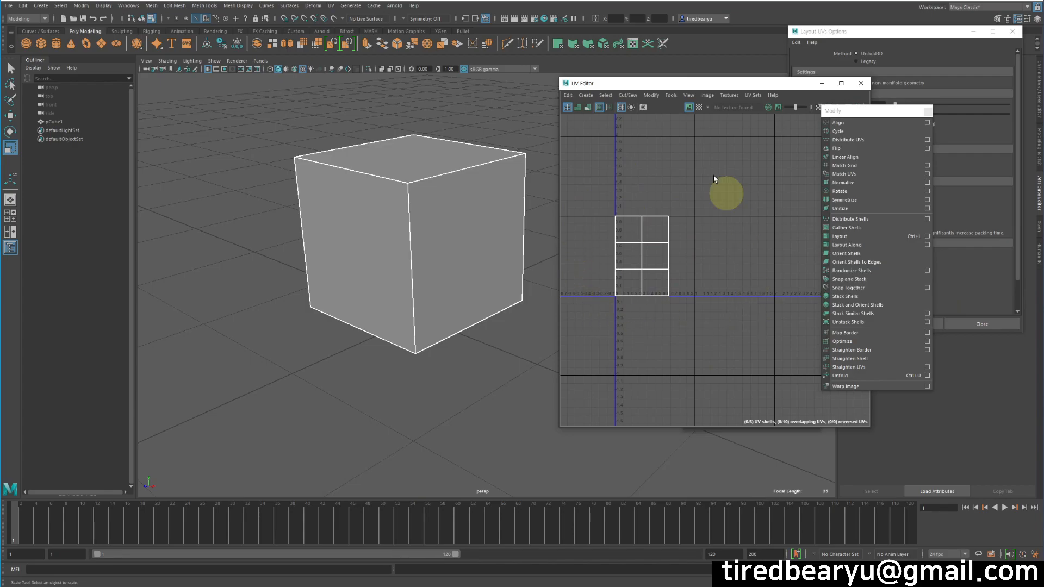
Set the tiles in the Layout UVs options to 5 in U and 2 in V
click(873, 31)
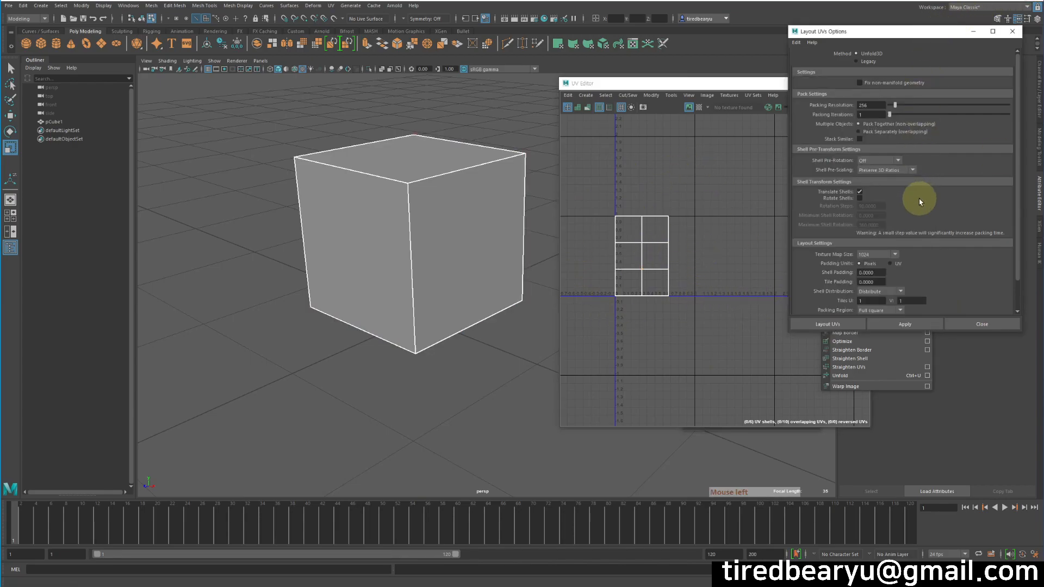
scroll(923, 201, down, 3)
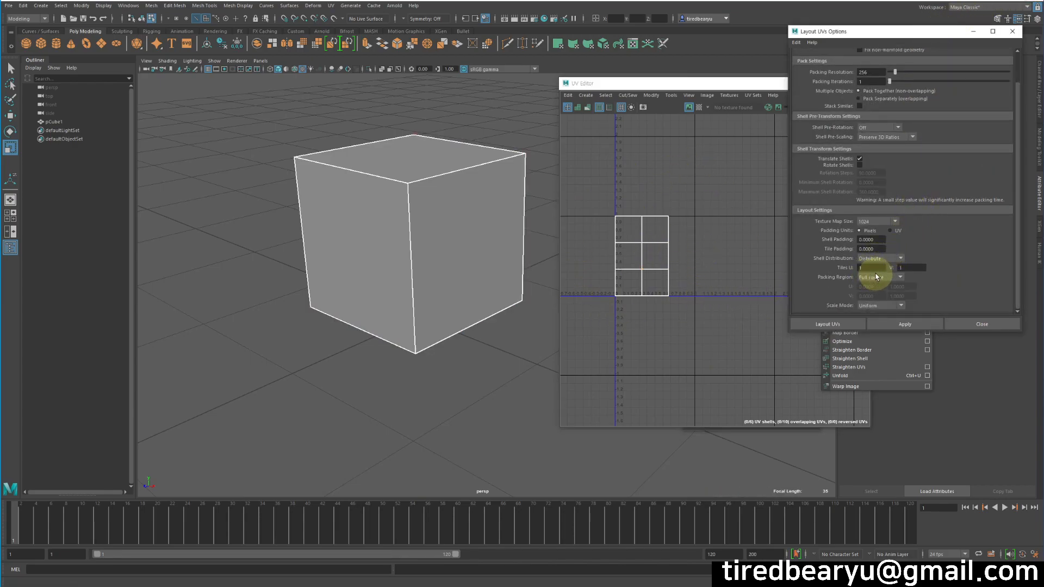
click(914, 268)
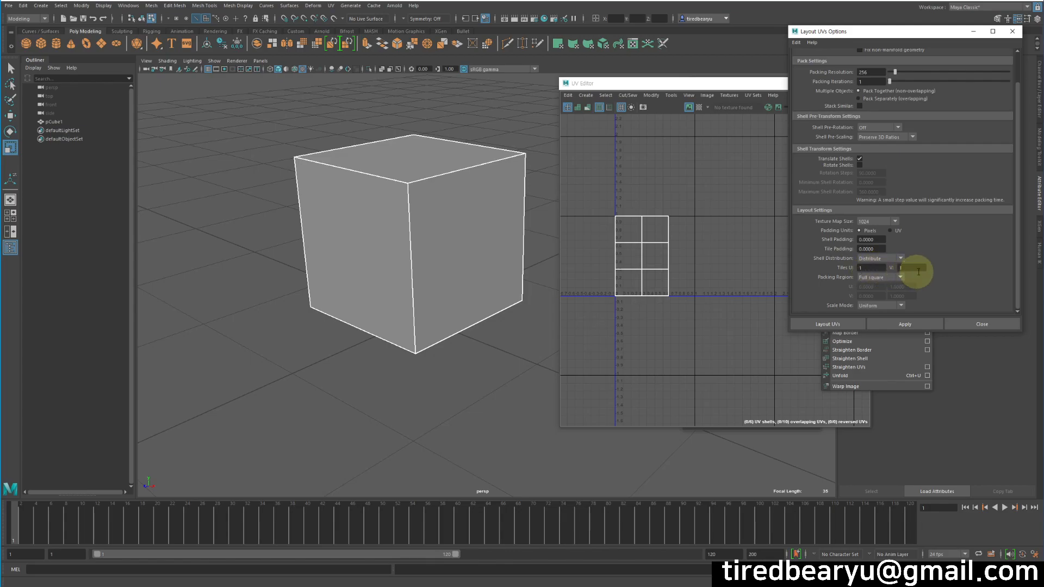
click(859, 268)
text(5)
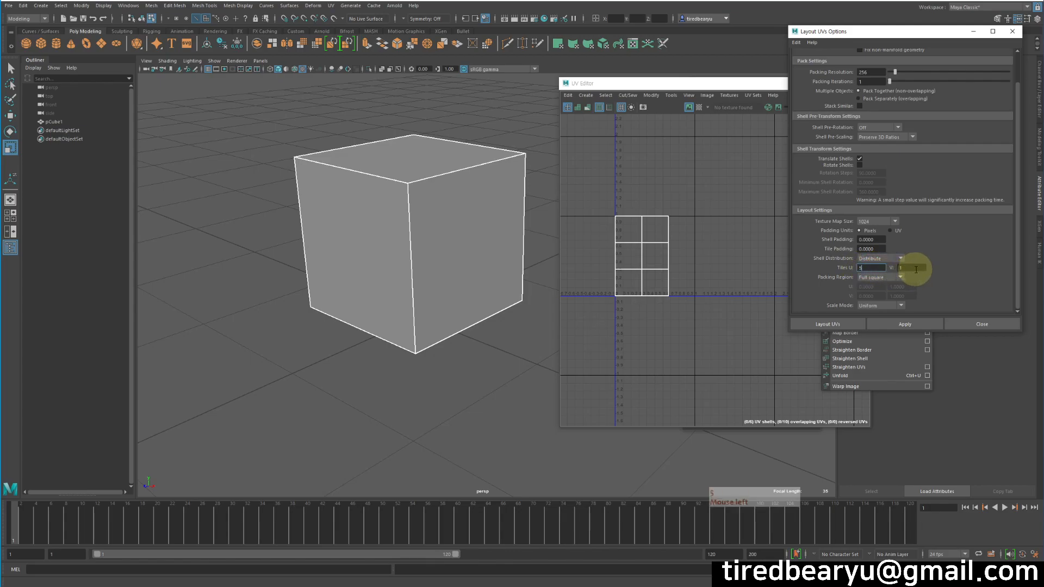
click(912, 268)
text(2)
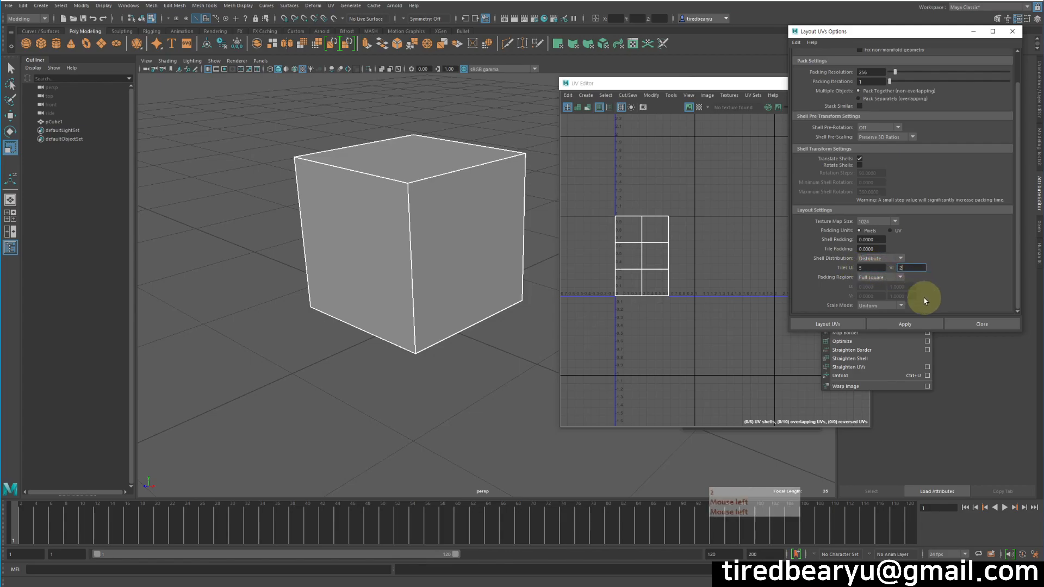
Select all six UV faces and apply Layout UVs to distribute them across the 5 by 2 tiles
click(905, 325)
drag(580, 206, 785, 333)
click(974, 282)
click(915, 325)
scroll(686, 283, down, 3)
alt+middle_drag(680, 269, 608, 288)
scroll(625, 285, down, 3)
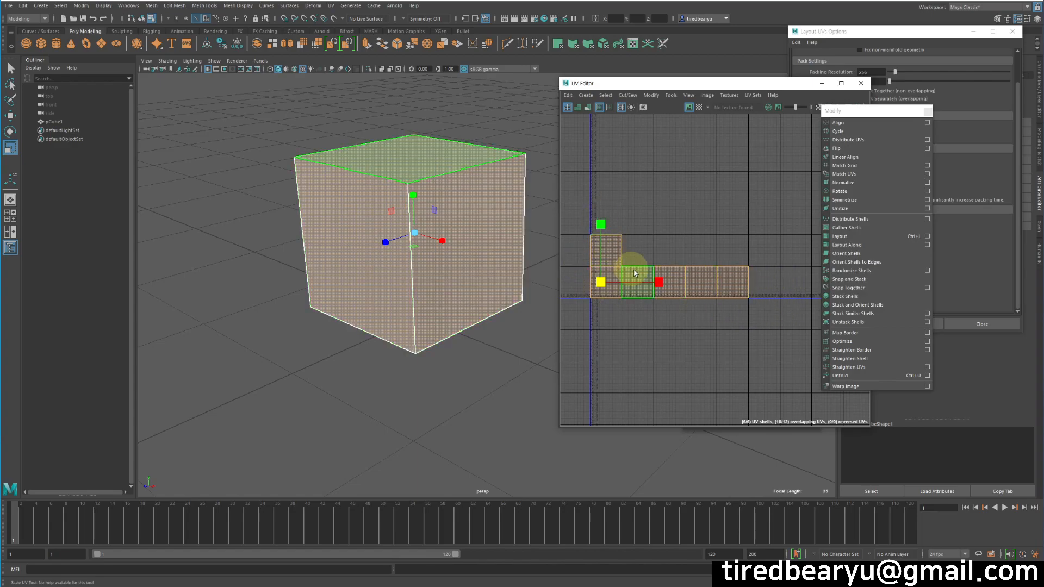
drag(923, 32, 937, 32)
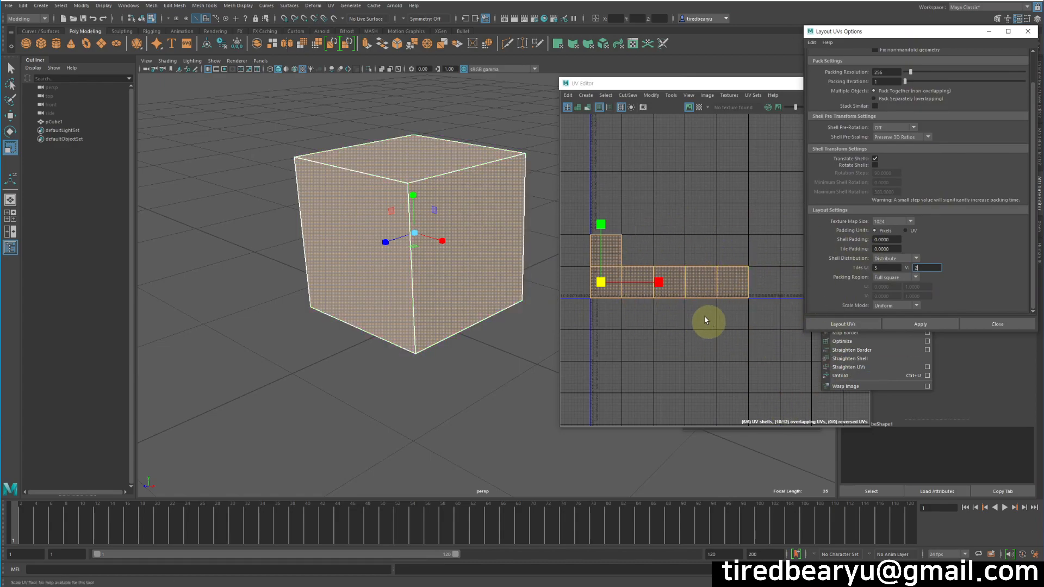
Close the Layout UVs options and undo the multi-tile layout
click(1009, 324)
key(ctrl+z)
key(ctrl+z)
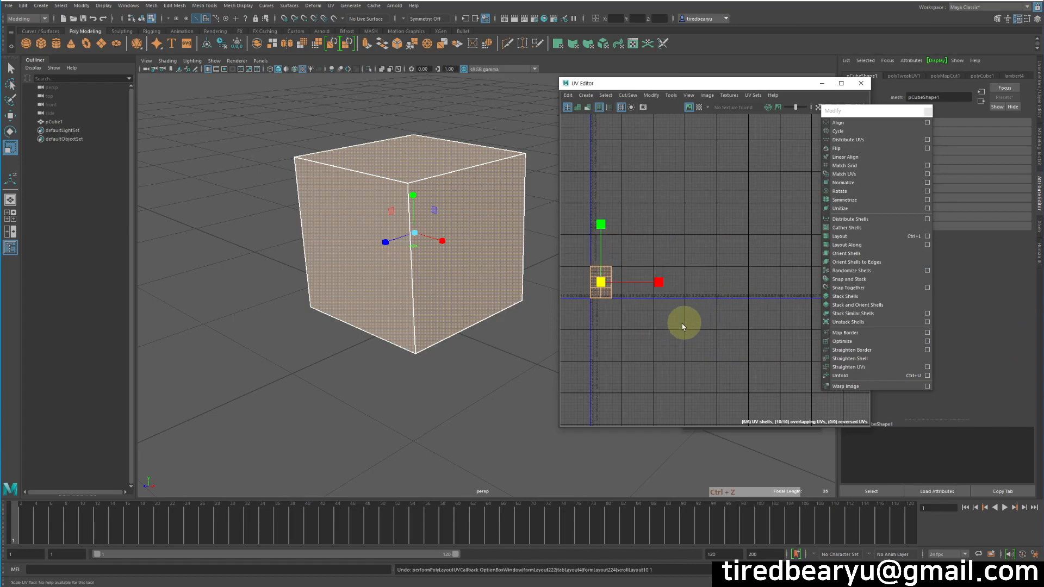
Open the Normalize UVs options, reset them, and normalize all six UV faces collectively along UV
scroll(671, 325, up, 2)
scroll(675, 301, up, 1)
alt+middle_drag(598, 312, 702, 306)
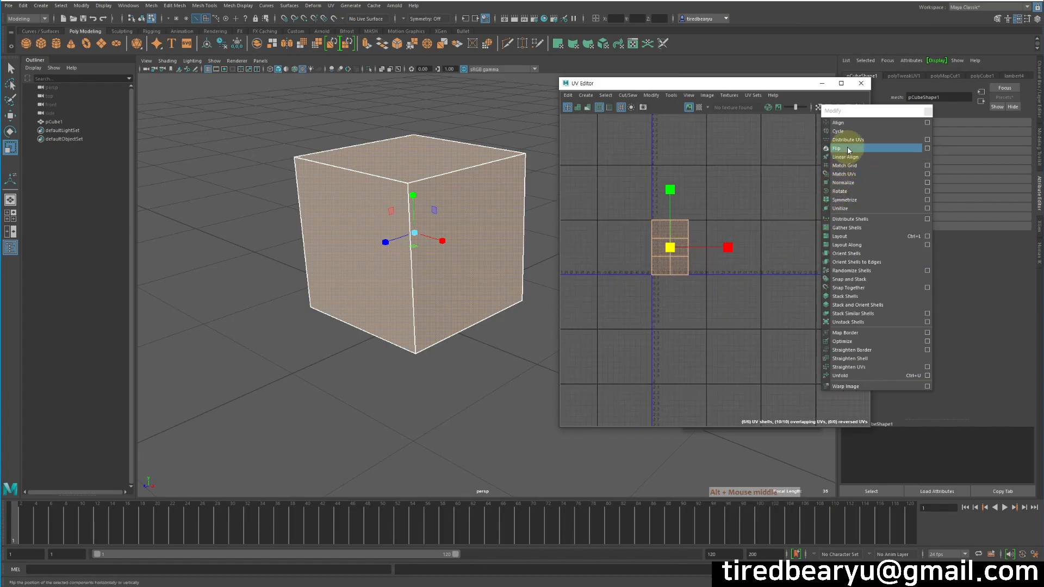
click(927, 182)
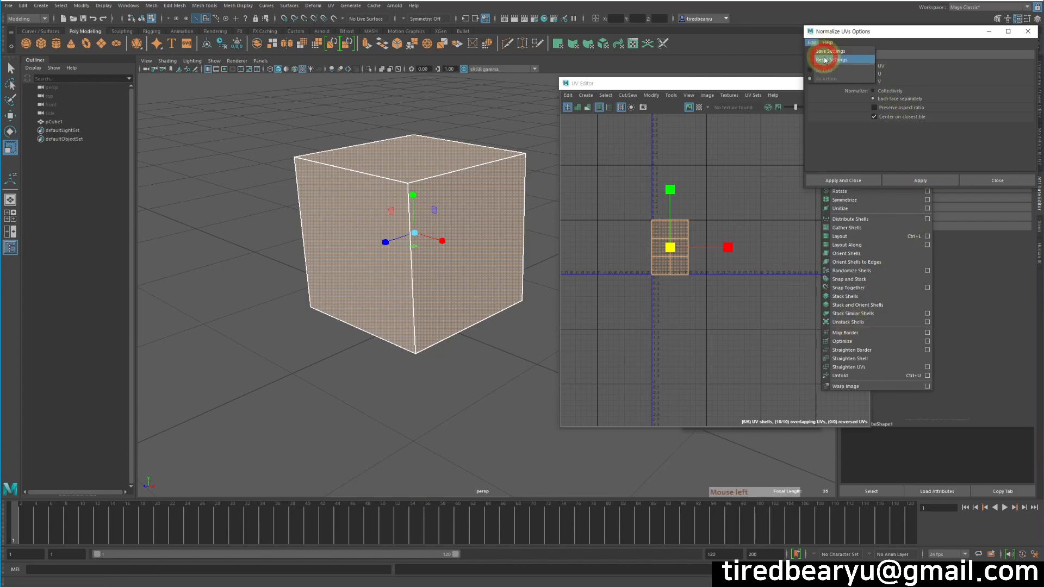
click(874, 90)
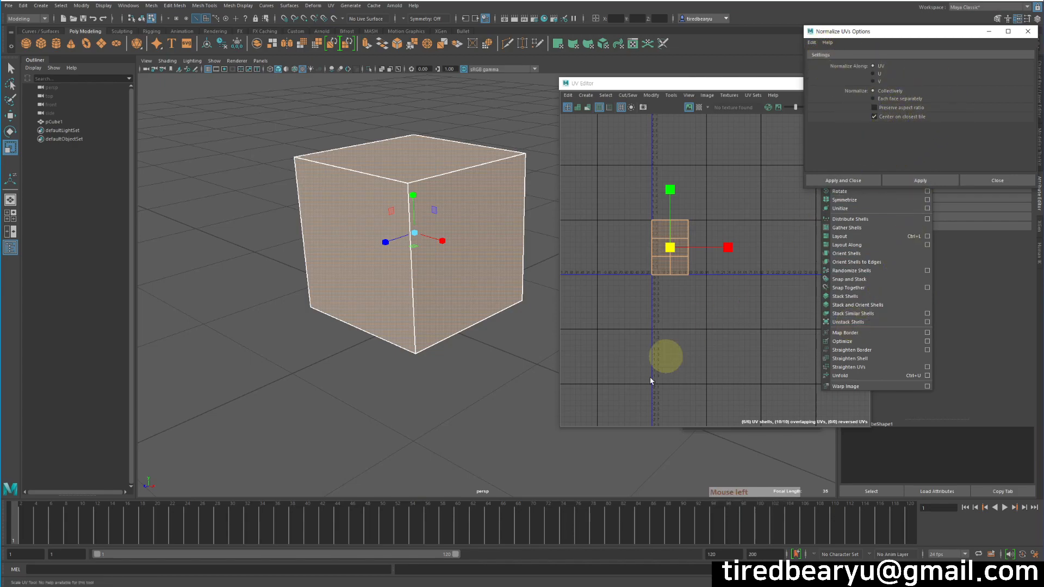
click(944, 169)
click(913, 181)
alt+middle_drag(697, 300, 706, 243)
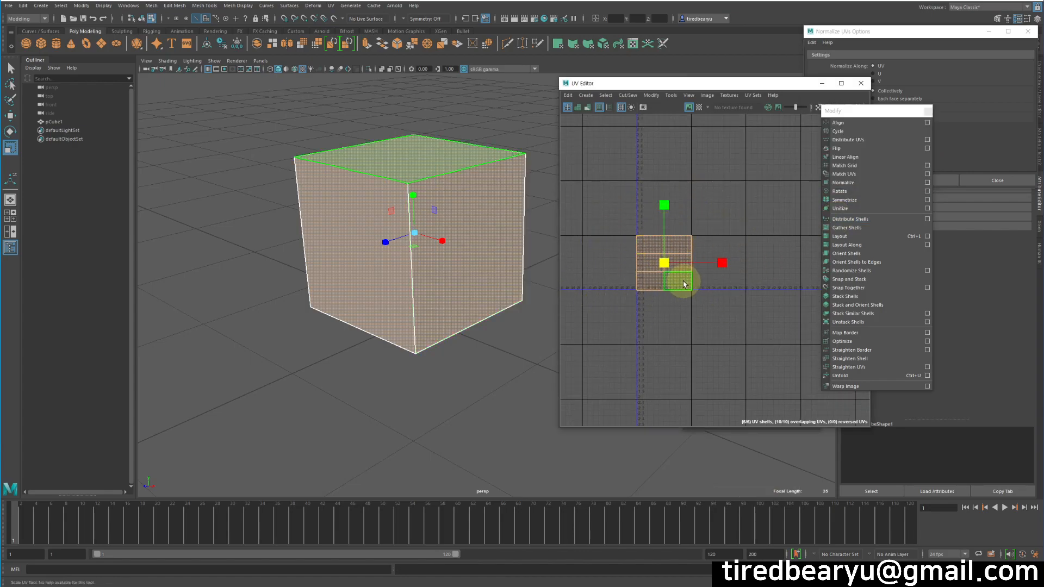
Normalize the selected UV faces again with each face treated separately so each fills the 0–1 tile
click(924, 30)
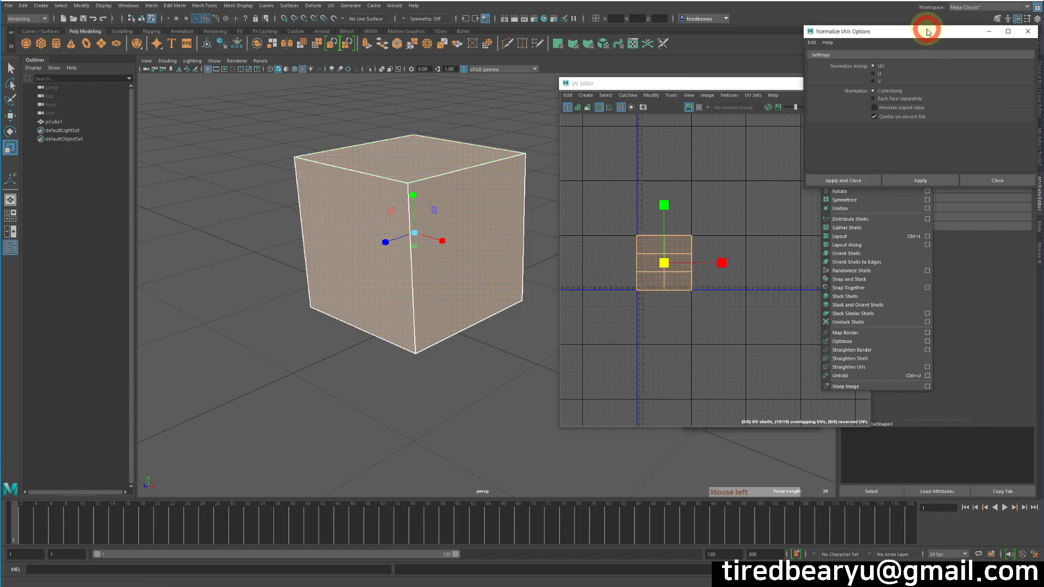
click(901, 100)
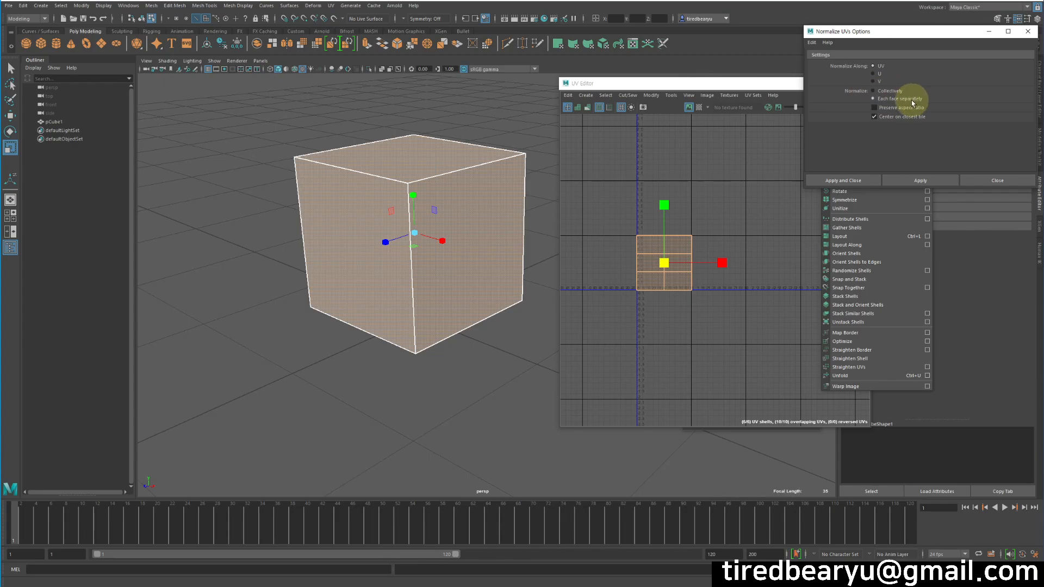
click(927, 183)
alt+middle_drag(705, 329, 683, 296)
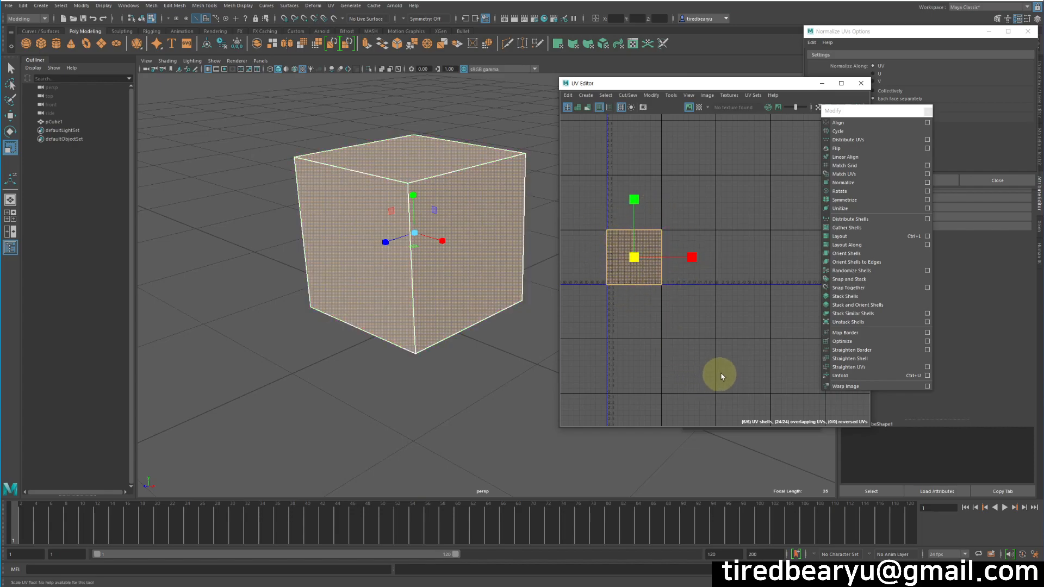
Move the UV Editor aside, close the Normalize UVs options, and place the UV Toolkit beside the UV layout
drag(761, 76, 668, 54)
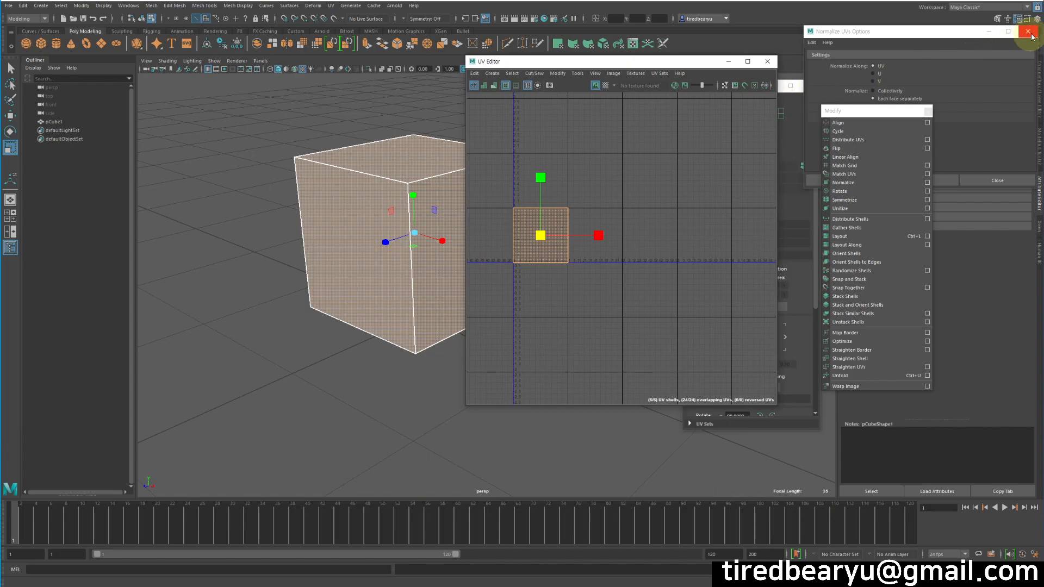
click(1032, 34)
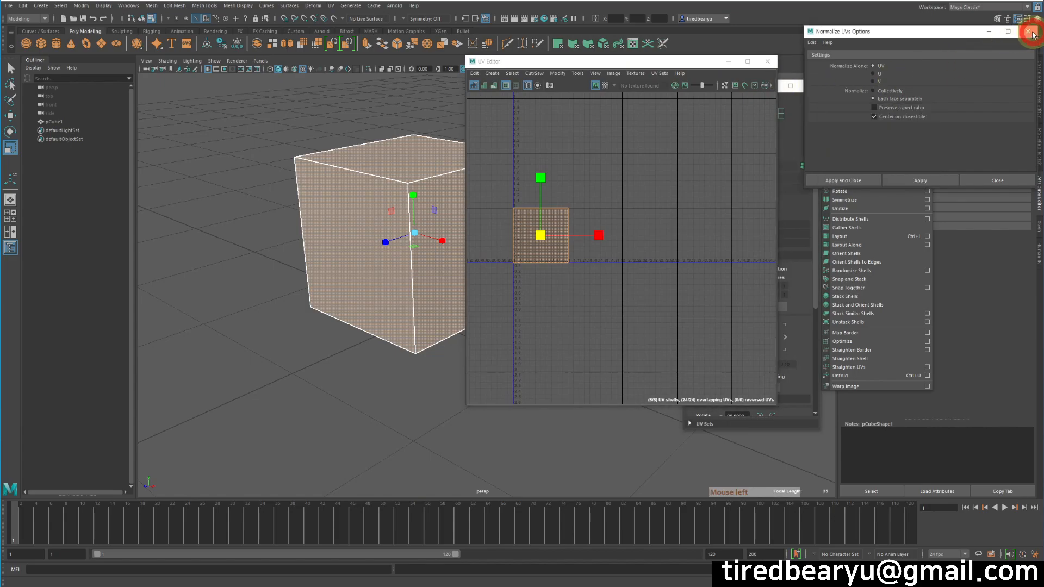
click(788, 104)
drag(732, 86, 834, 73)
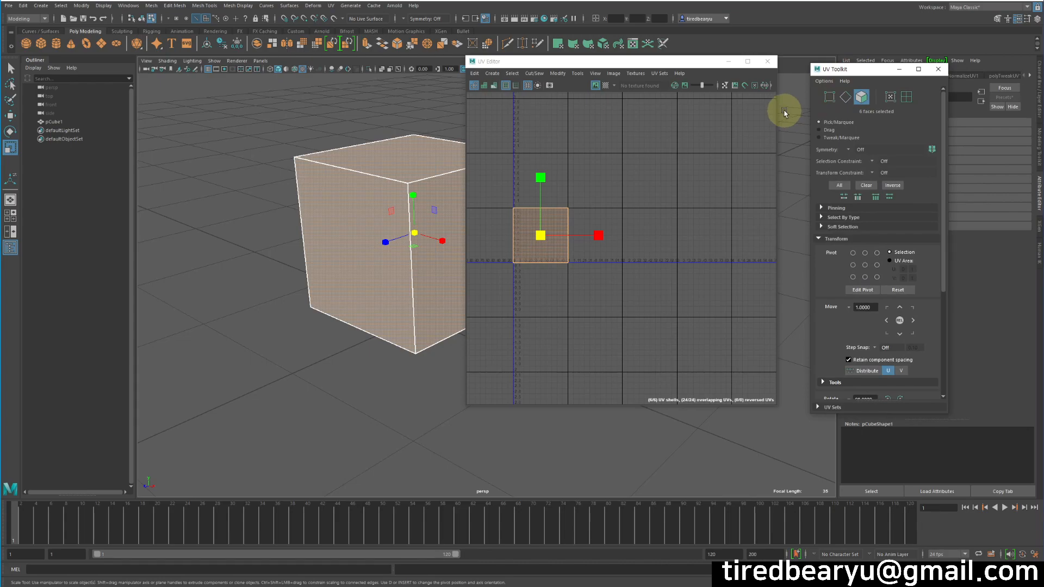
Select one of the stacked UV faces and move it four tiles in positive U in steps of 1.0000
click(694, 203)
click(540, 234)
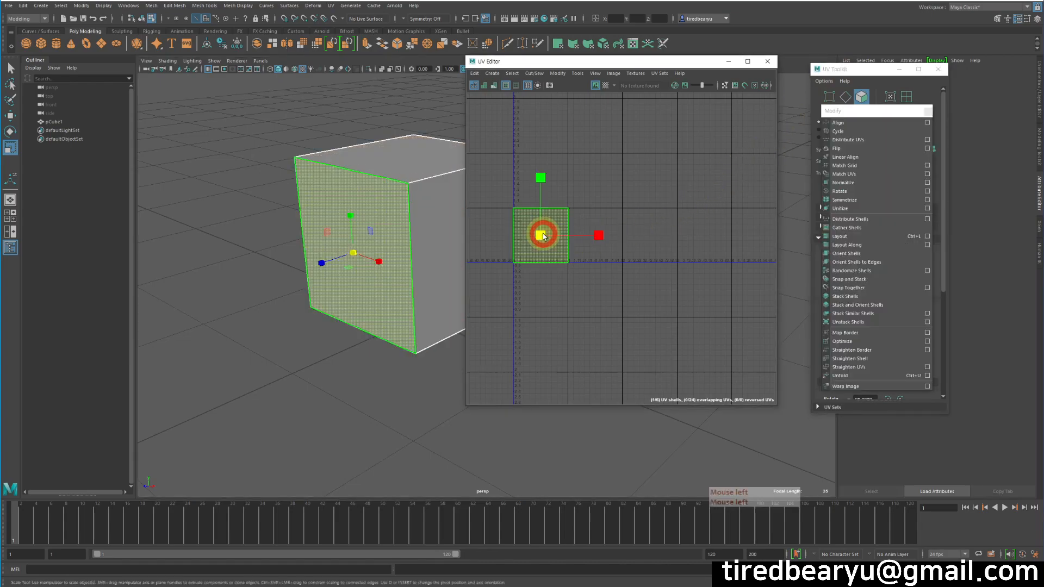
drag(875, 69, 839, 43)
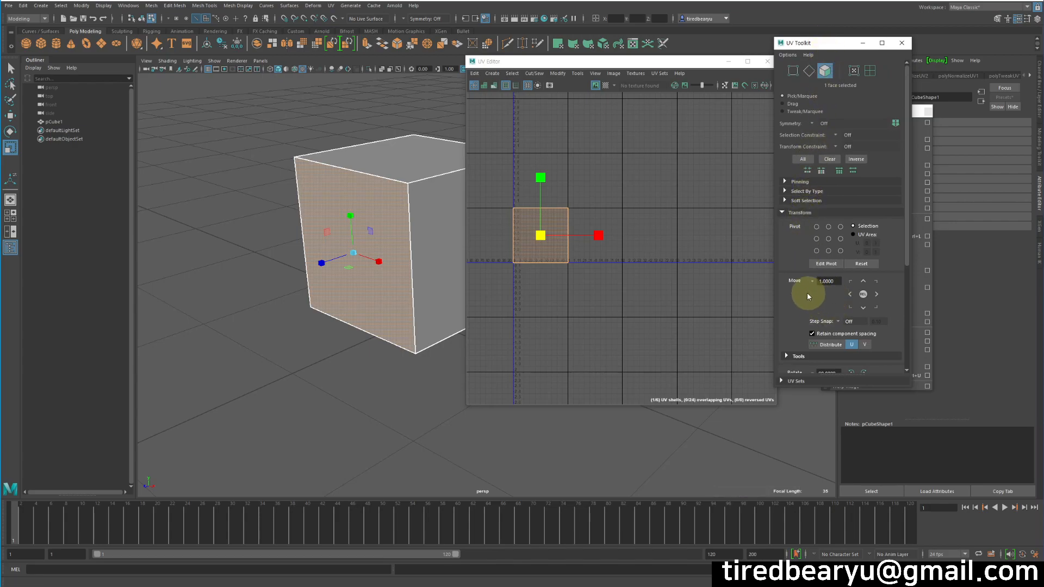
click(796, 212)
click(798, 212)
click(877, 297)
click(877, 295)
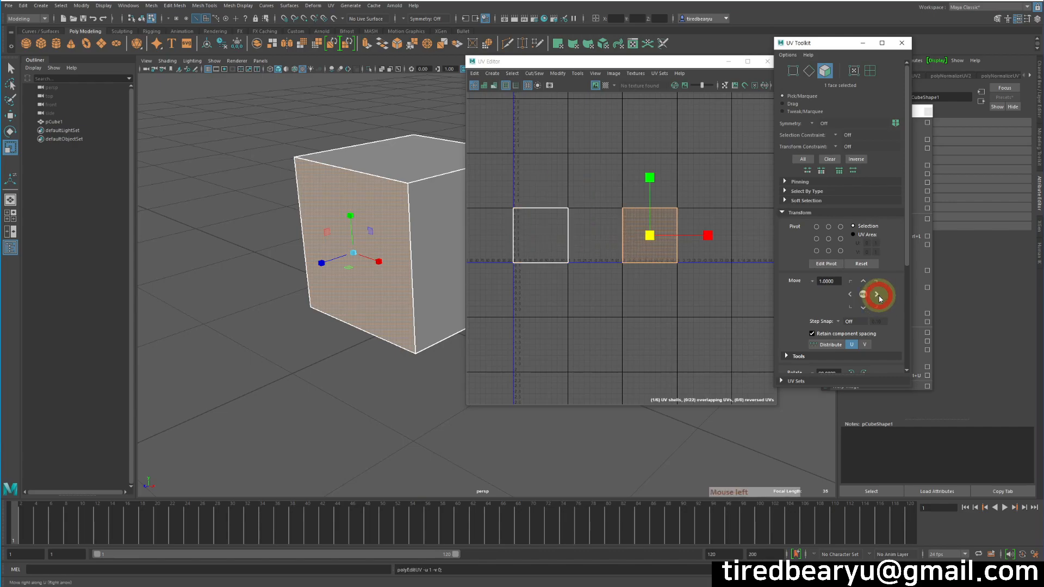
click(877, 294)
alt+scroll(657, 286, down, 2)
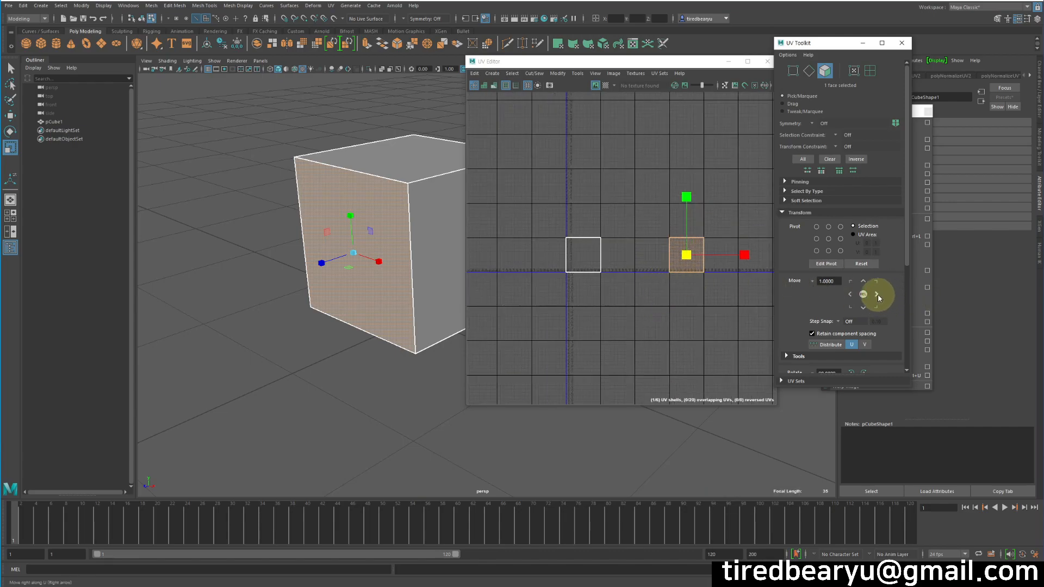
click(878, 295)
alt+middle_drag(658, 293, 617, 287)
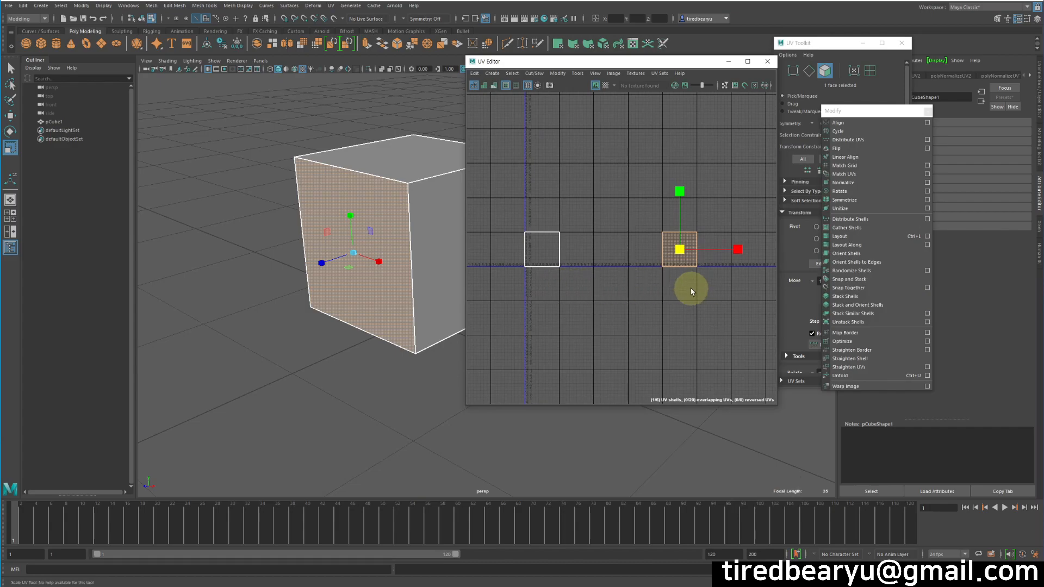
Select the next face in the 0–1 stack and move it three tiles in positive U
click(551, 250)
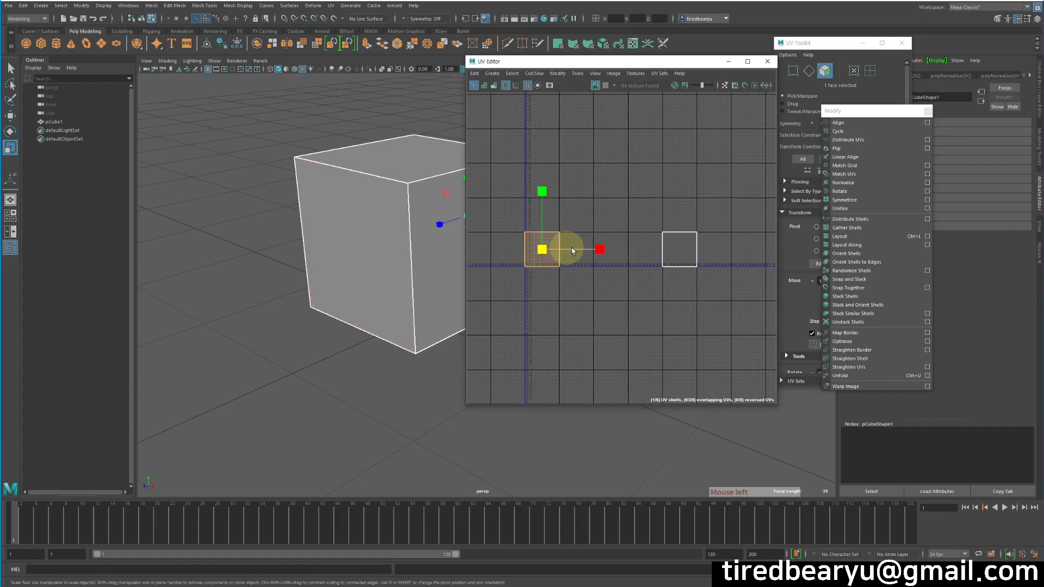
click(800, 282)
click(876, 294)
click(876, 294)
click(876, 294)
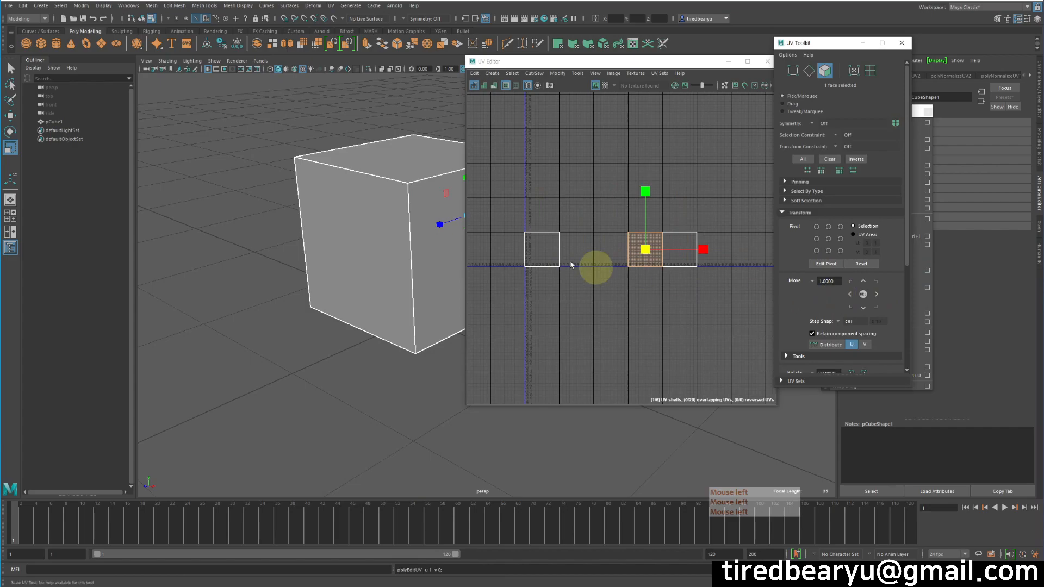
Move the next stacked UV face two tiles in positive U and the one under it one tile in positive U
click(541, 248)
click(793, 294)
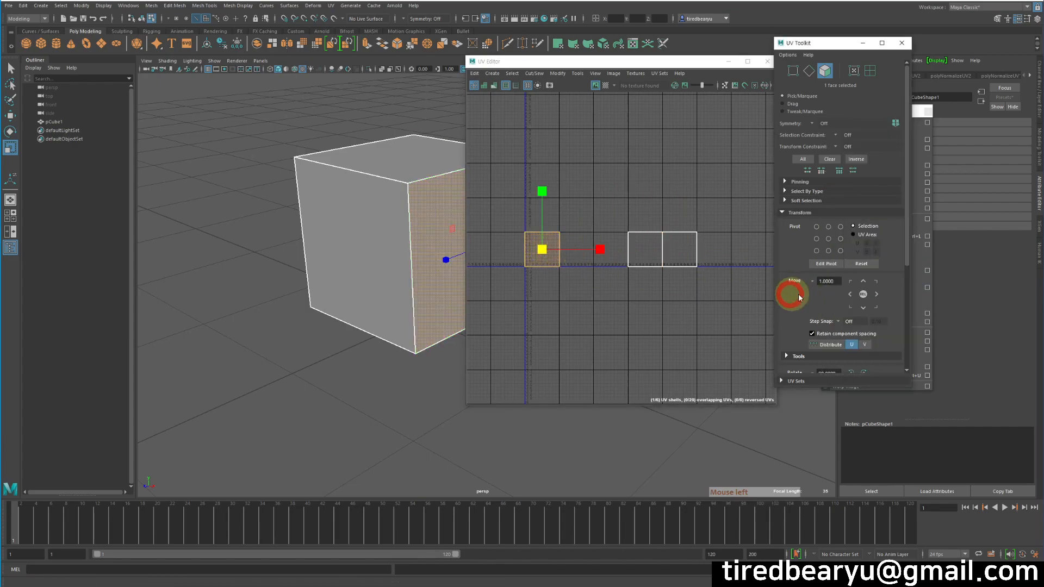
click(876, 294)
click(876, 294)
click(551, 252)
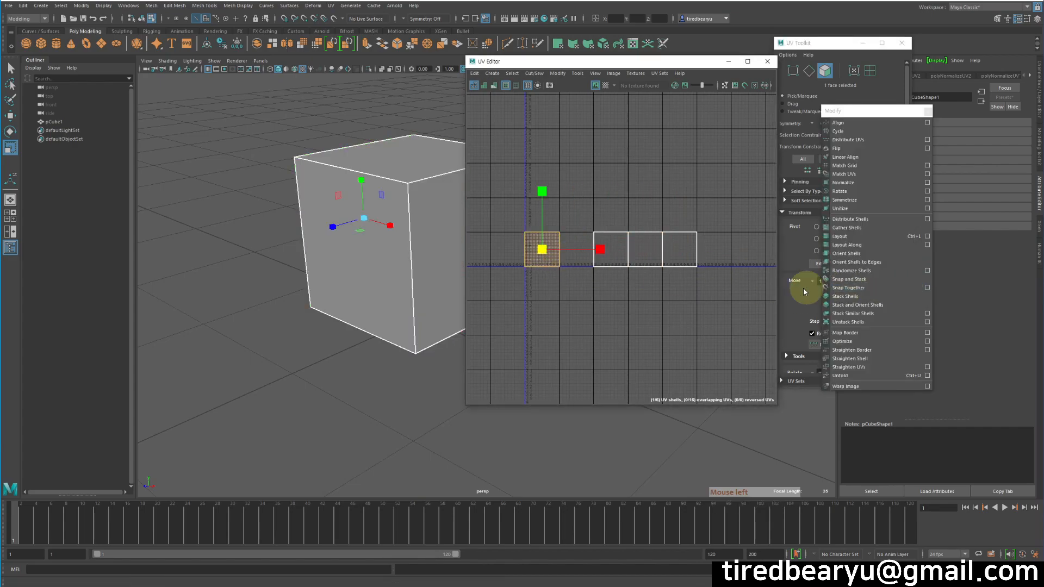
click(845, 299)
click(877, 294)
Move the cube's top face one tile up in V and one tile in positive U, and clear the selection
click(542, 250)
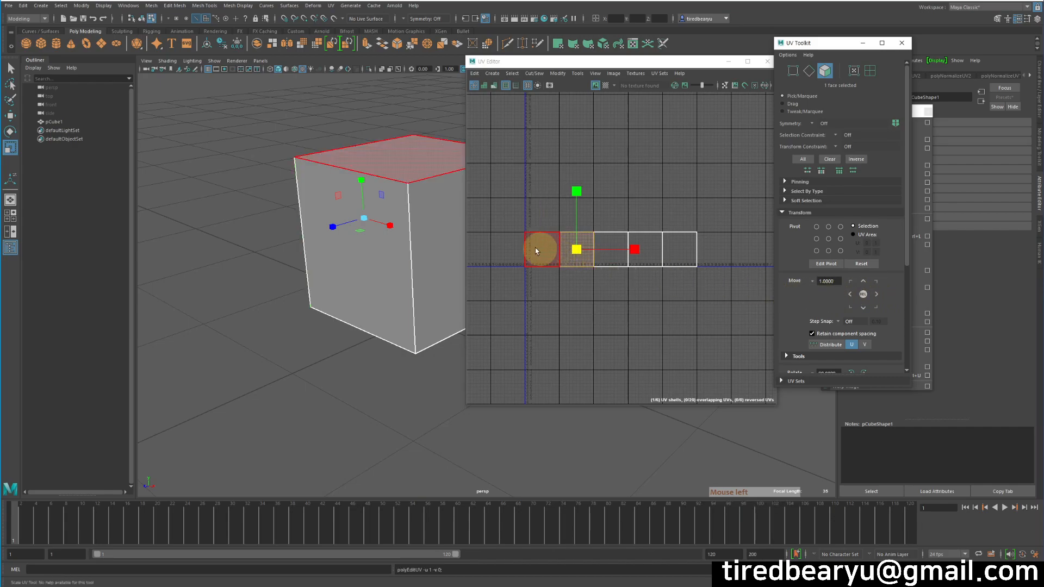
click(804, 296)
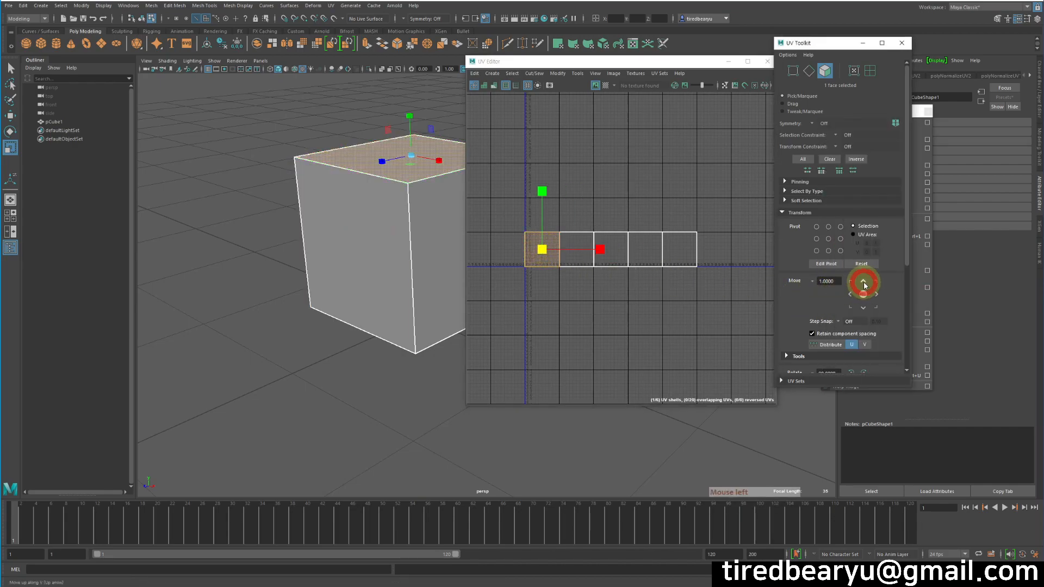
click(863, 281)
drag(830, 46, 918, 53)
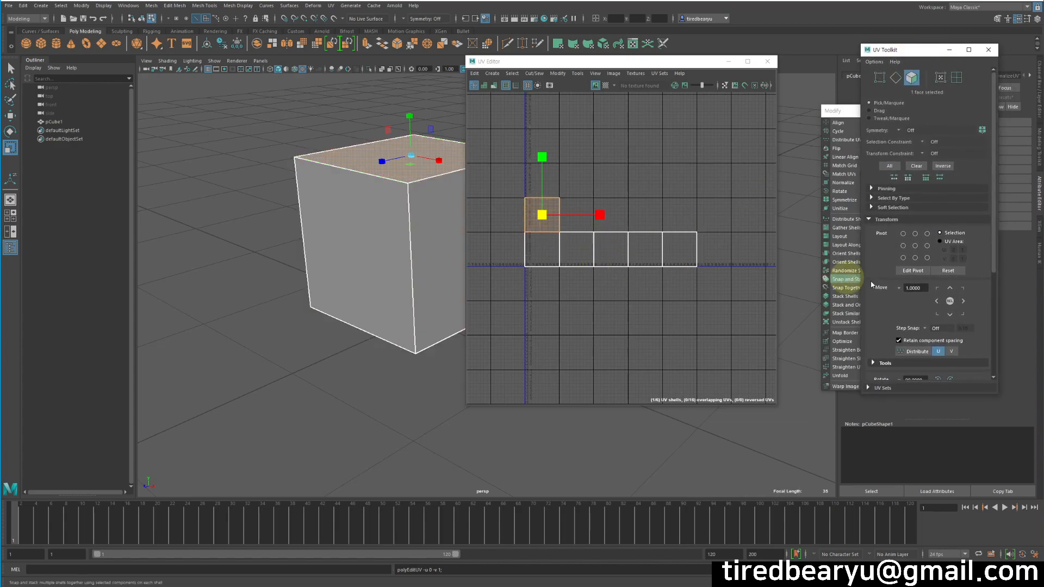
click(964, 302)
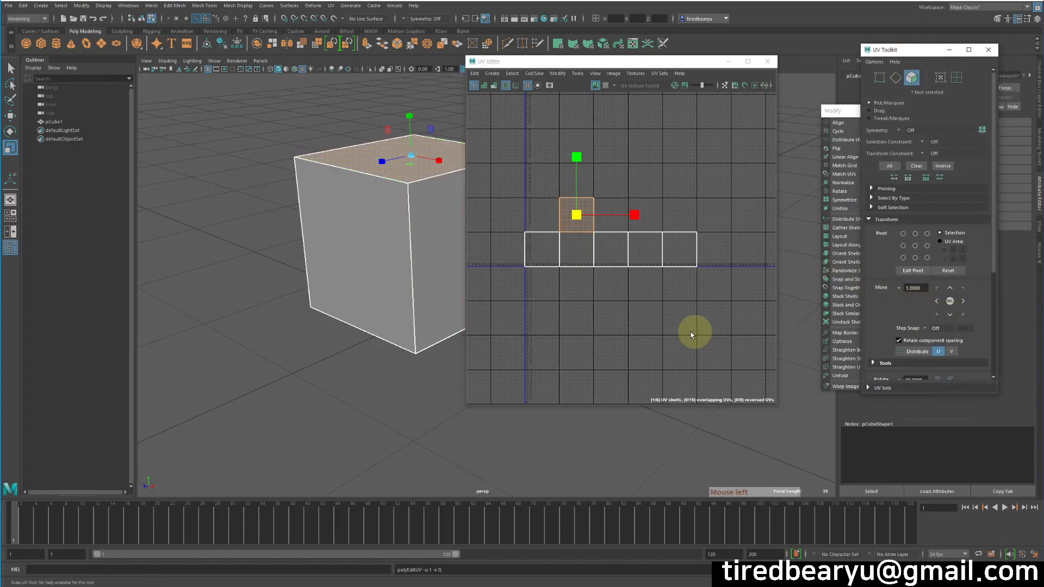
click(680, 408)
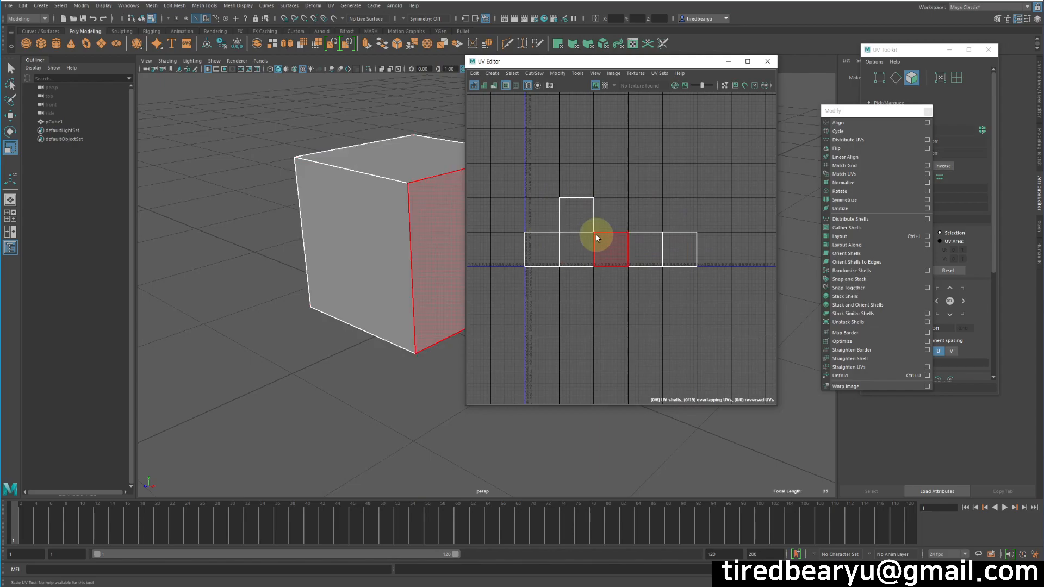
Close the UV Editor, the Modify tool list and the UV Toolkit, and return the cube to object mode
click(655, 71)
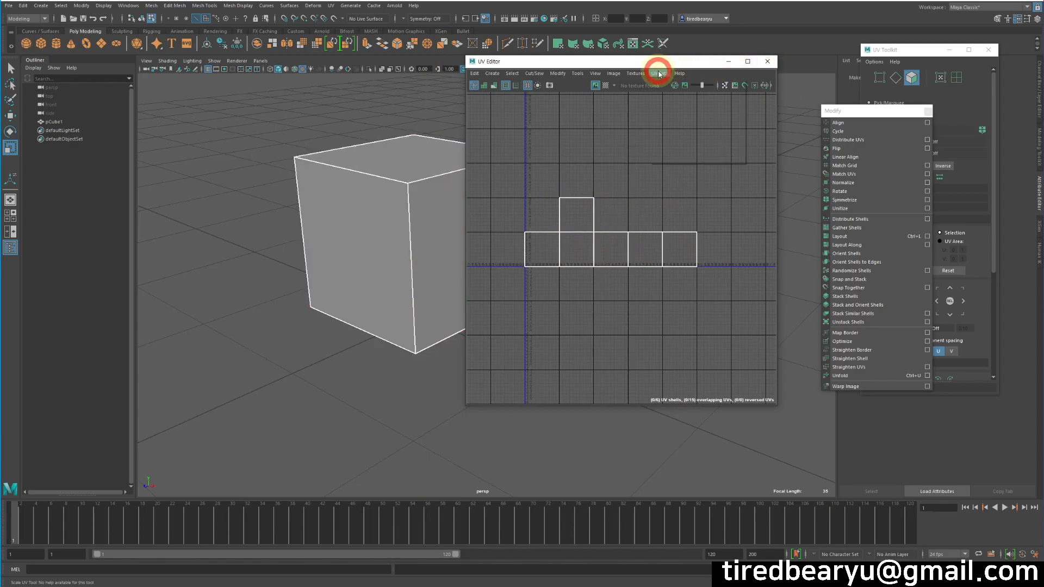
click(658, 70)
drag(654, 64, 679, 88)
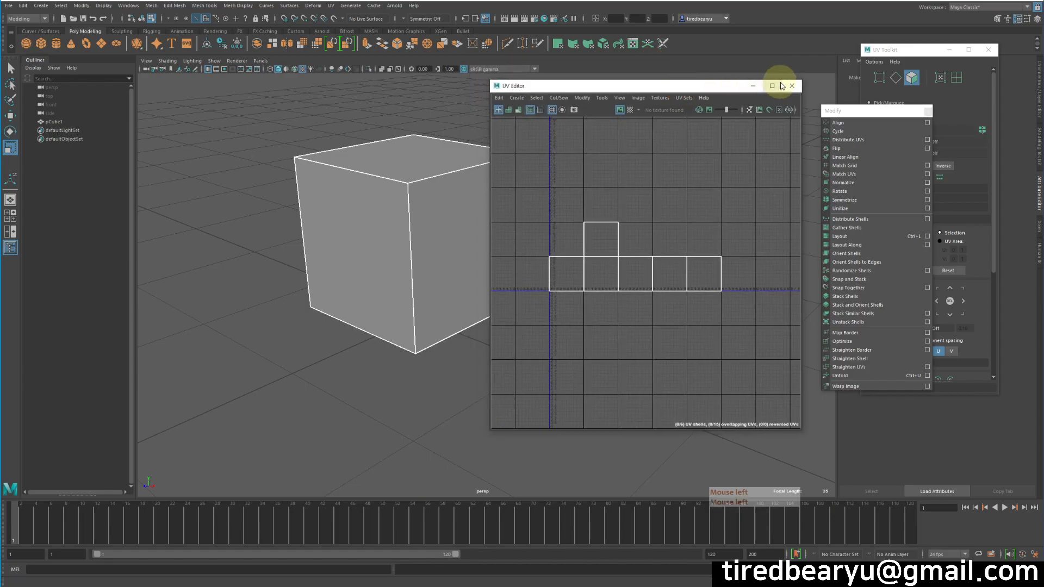
click(788, 86)
click(693, 101)
click(988, 49)
alt+middle_drag(654, 219, 724, 202)
alt+right_drag(725, 202, 680, 192)
right_drag(470, 160, 544, 146)
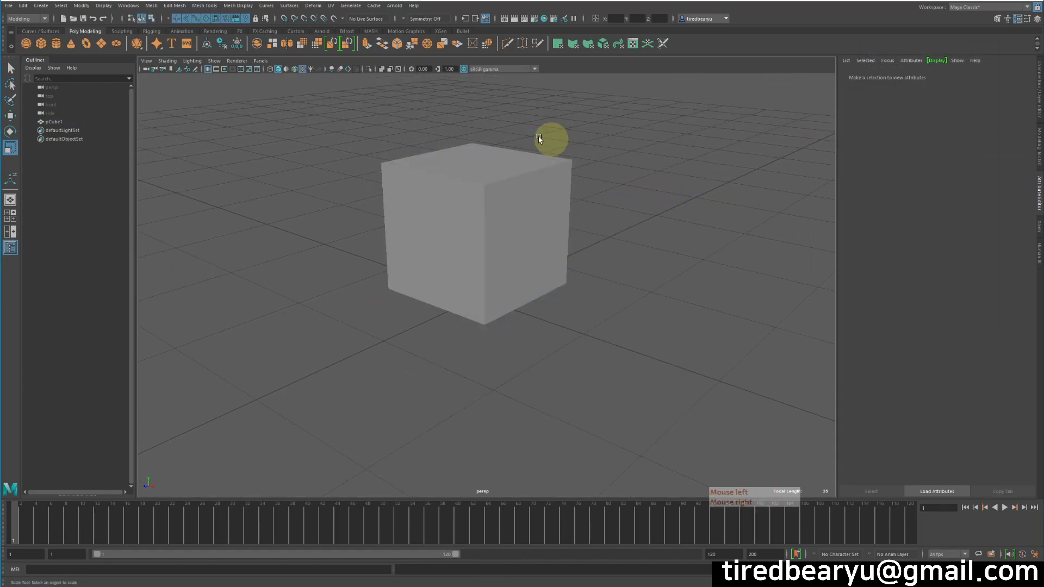
Open the cube's lambert4 material attributes and connect a File texture to its Color
click(542, 239)
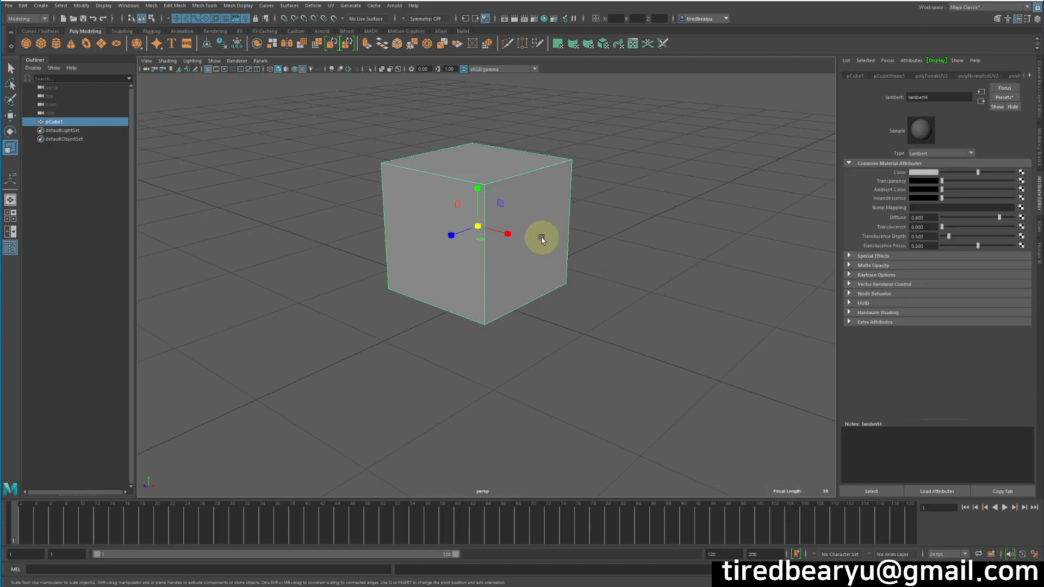
right_click(505, 185)
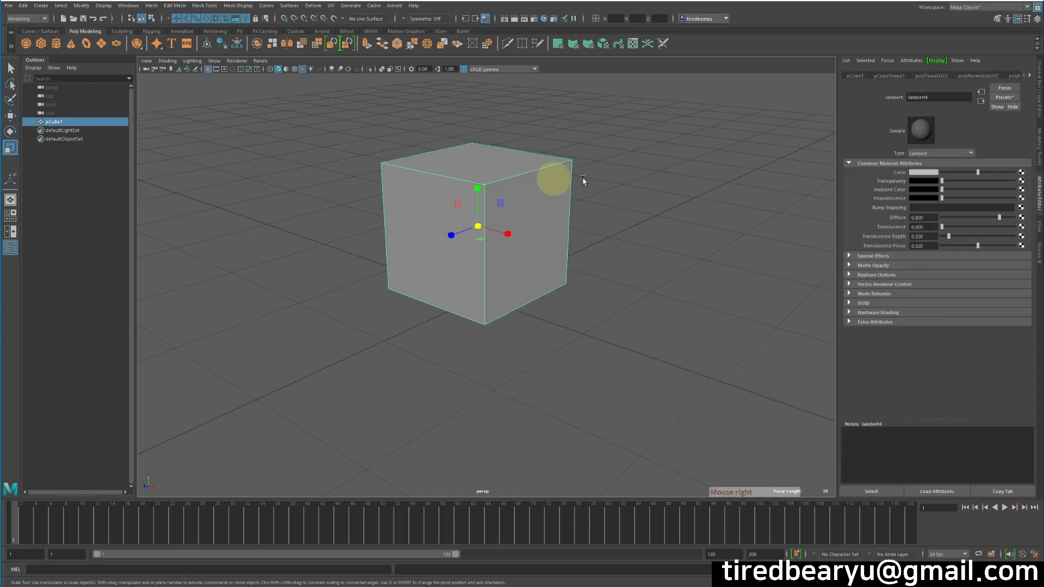
click(585, 249)
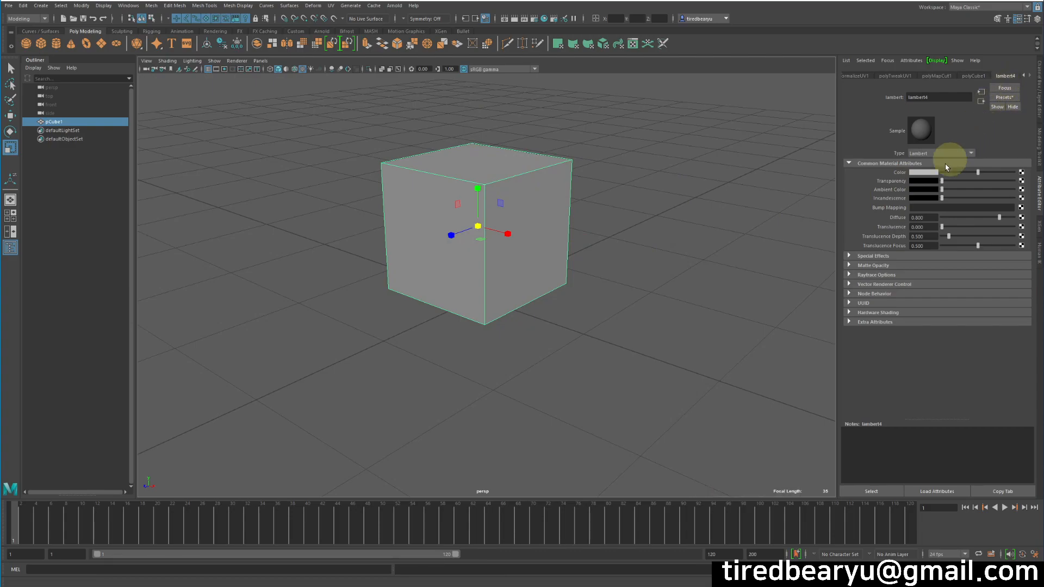
click(1021, 174)
drag(799, 205, 792, 80)
click(814, 149)
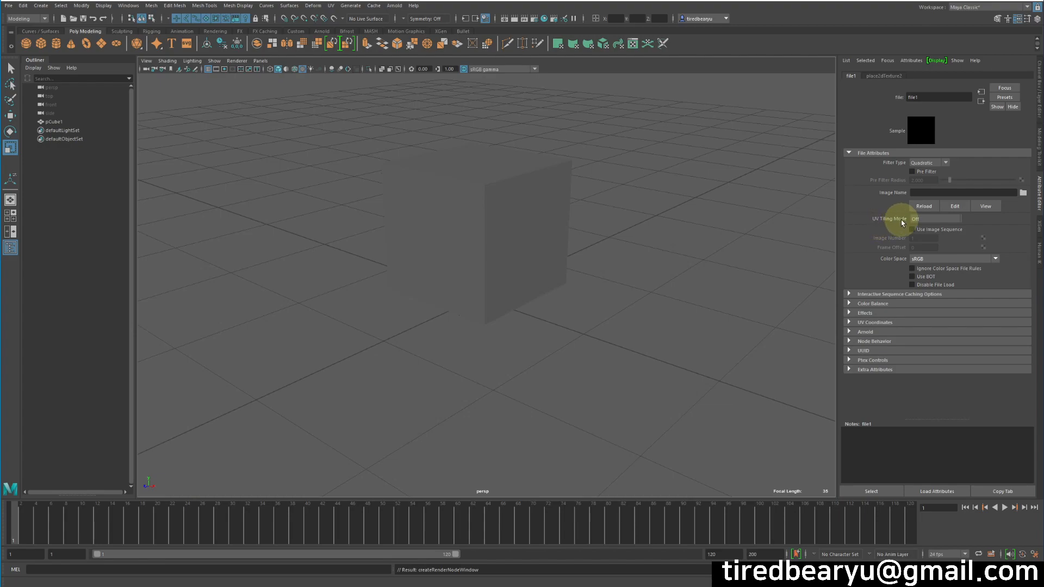
Set the file texture's UV Tiling Mode to UDIM (Mari) and browse to D:\work for its image
click(932, 221)
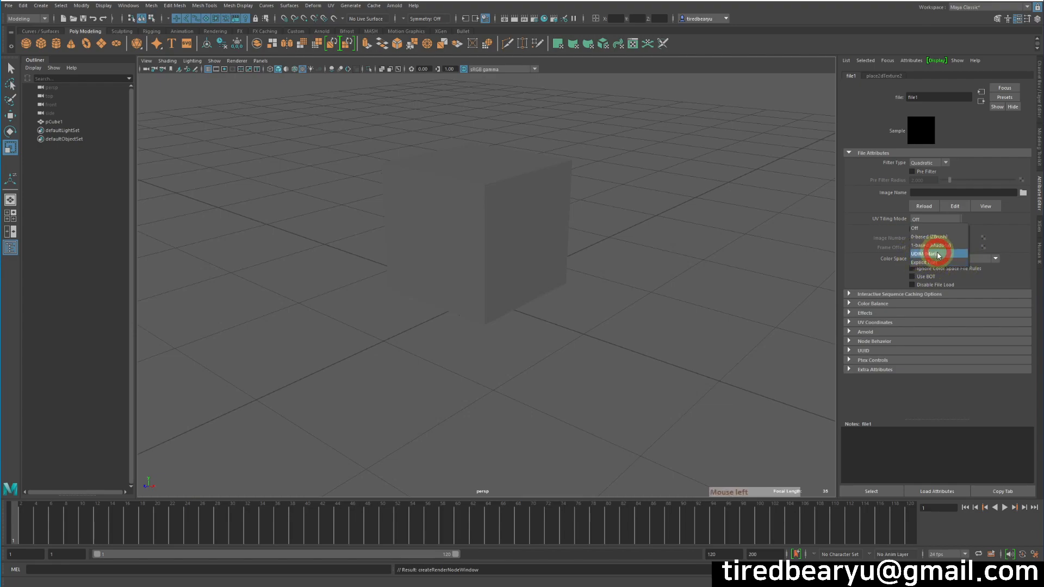
click(934, 254)
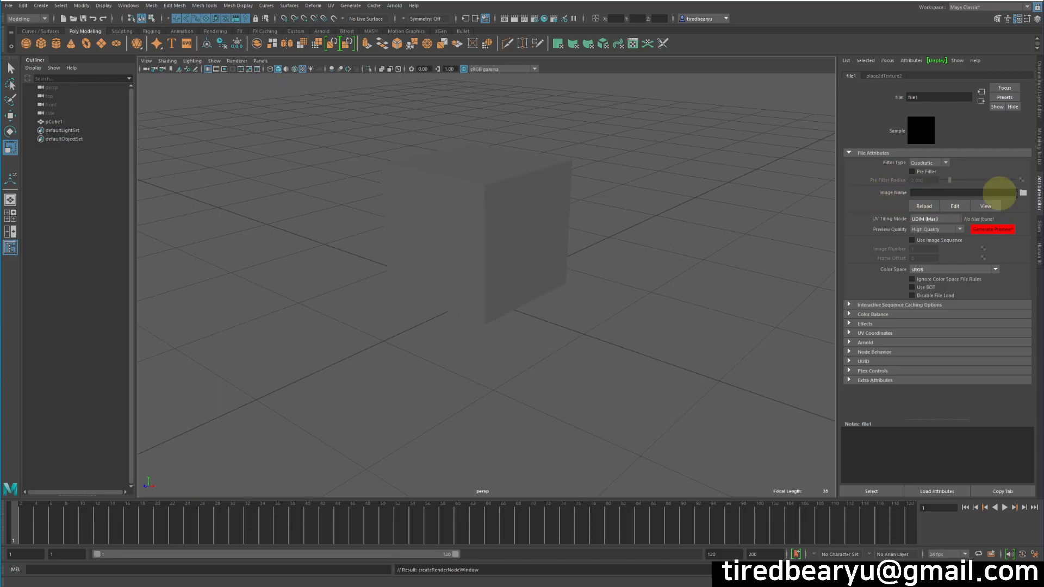
click(1023, 193)
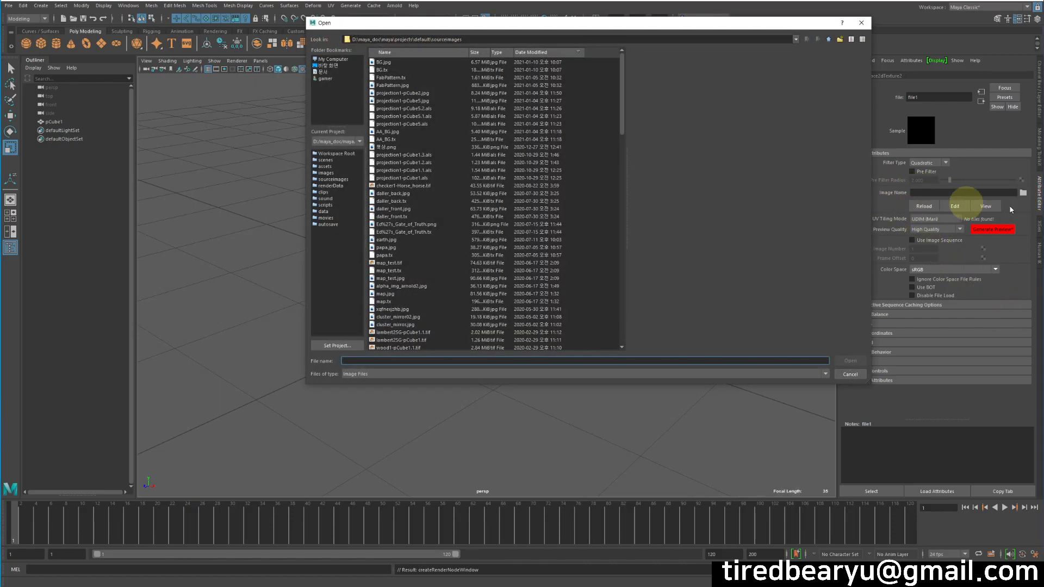
click(1043, 203)
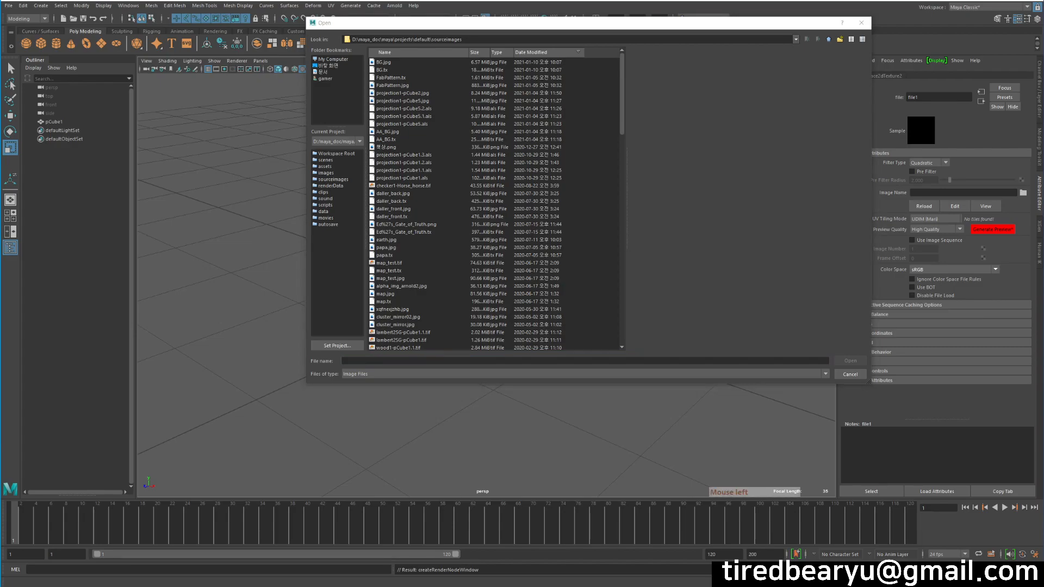
click(375, 360)
text(D:\work)
key(Return)
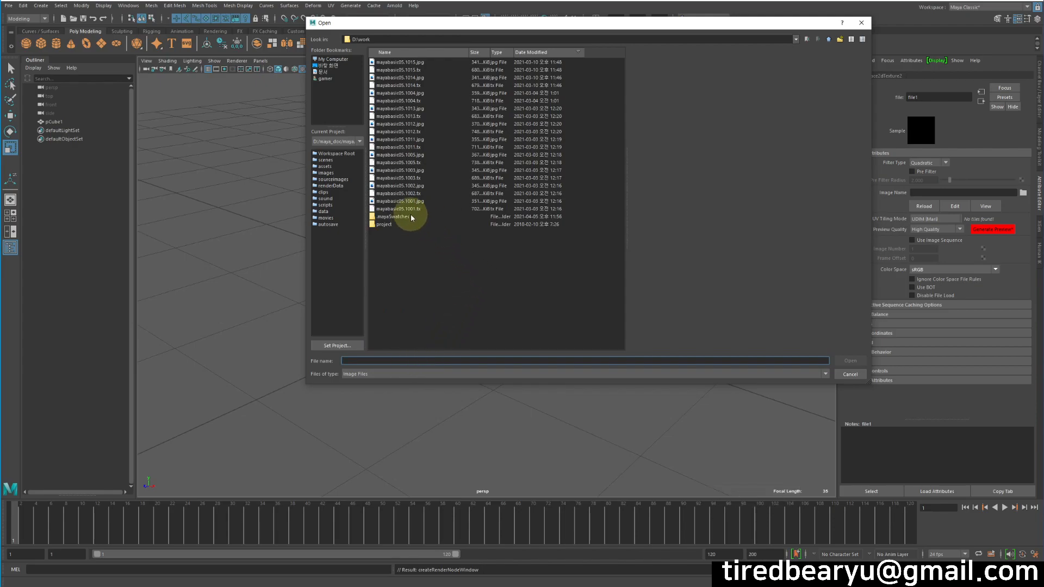
Sort the image files by name, preview several numbered tile images and load mayabasic05.1001.jpg as the texture image
click(402, 201)
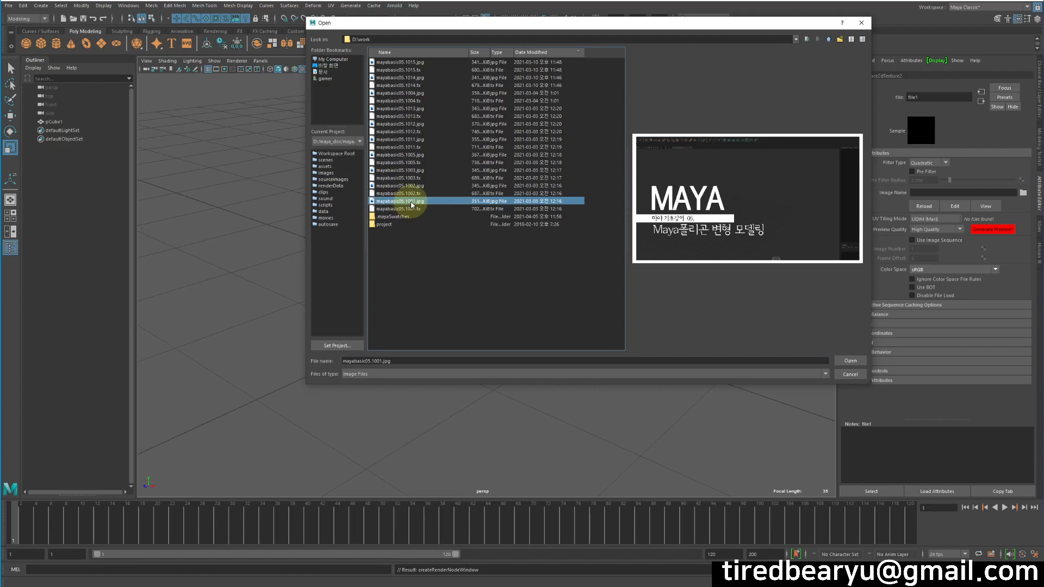
click(416, 52)
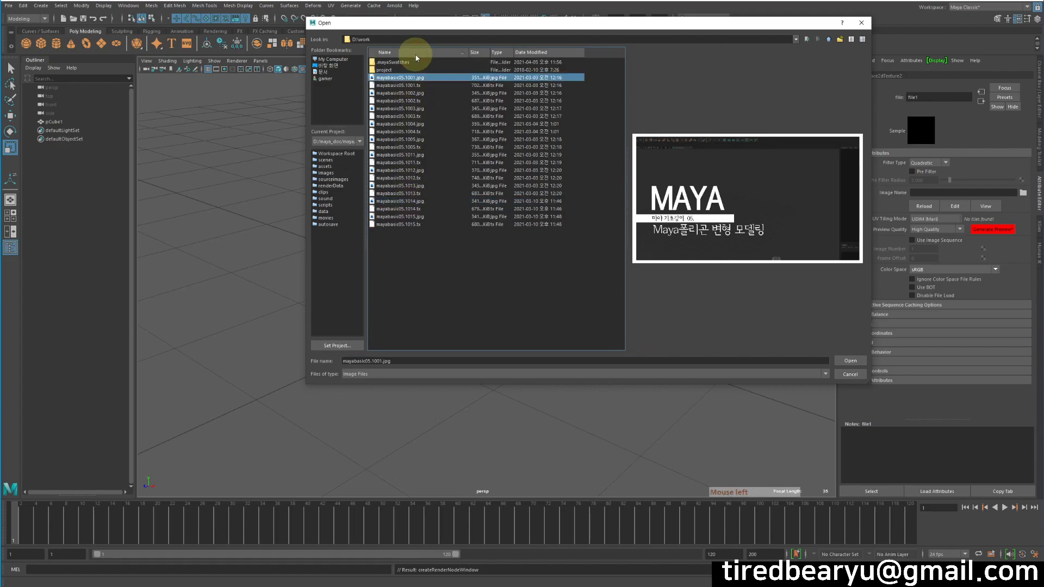
click(402, 93)
click(415, 108)
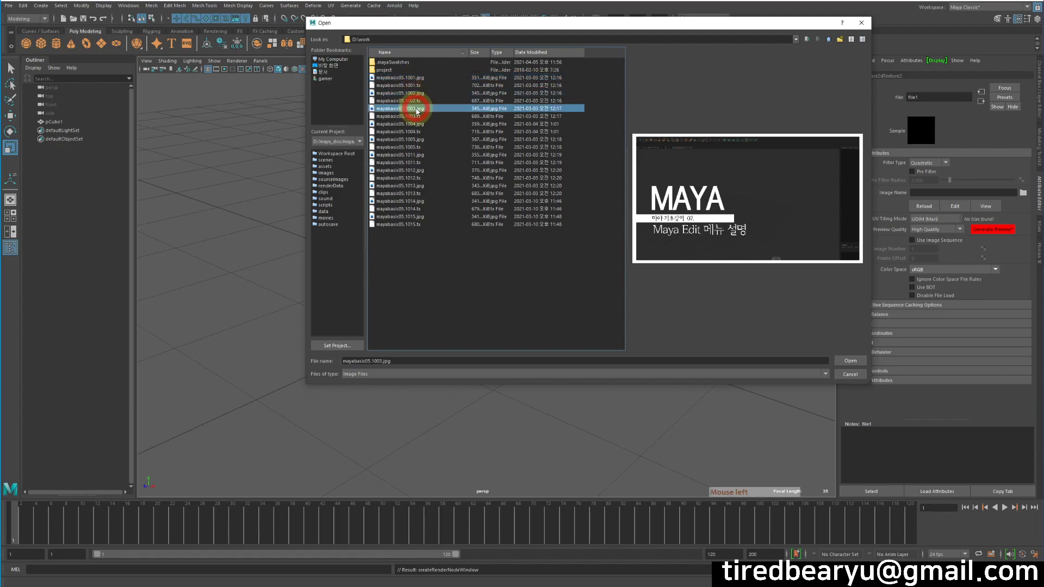
click(416, 139)
click(419, 147)
click(421, 139)
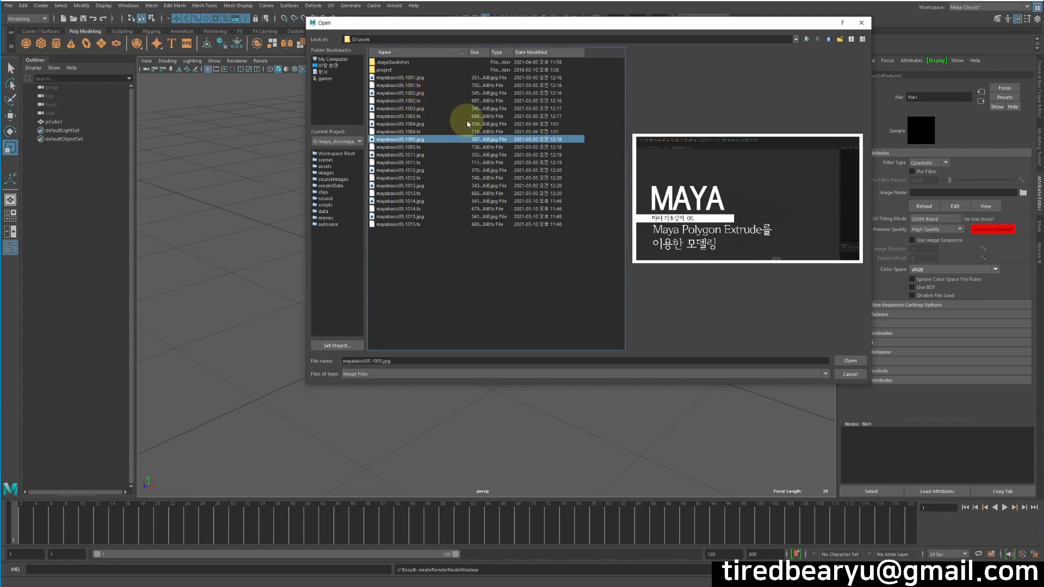
click(421, 77)
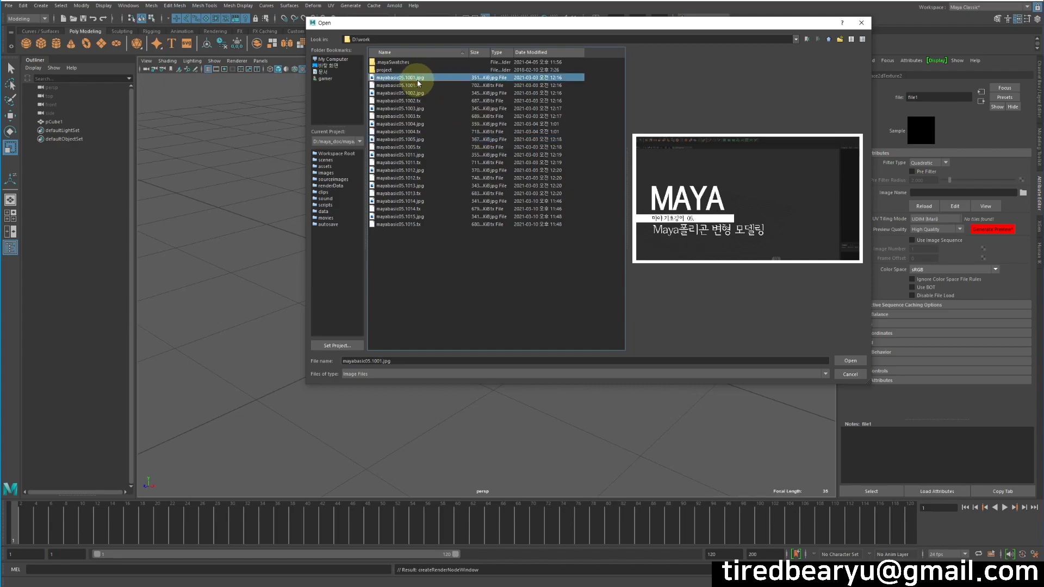
click(851, 362)
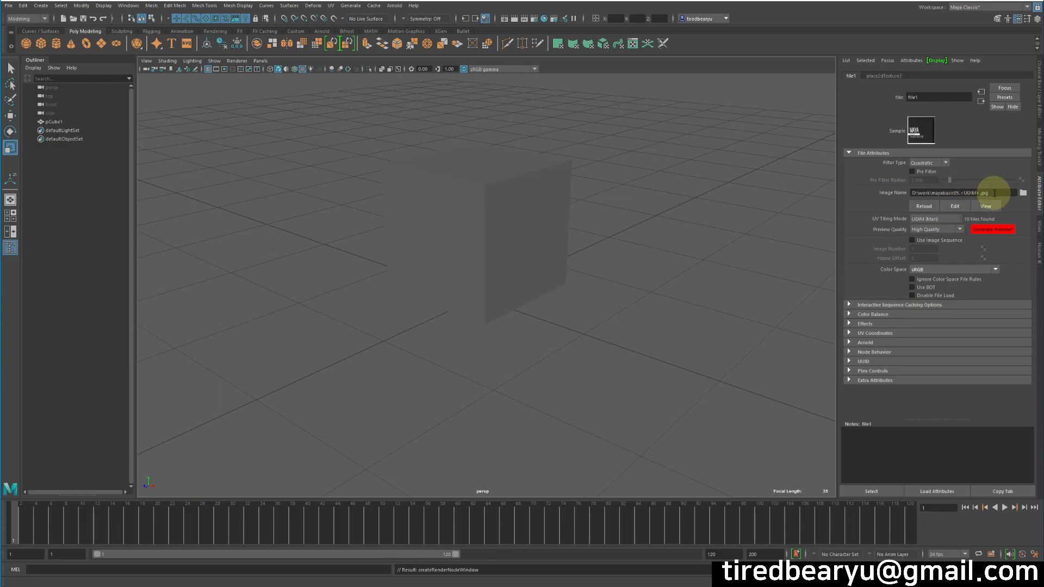
Select the whole cube and open the UV Editor, placing its window beside the cube
alt+drag(619, 287, 623, 308)
alt+middle_drag(623, 309, 581, 346)
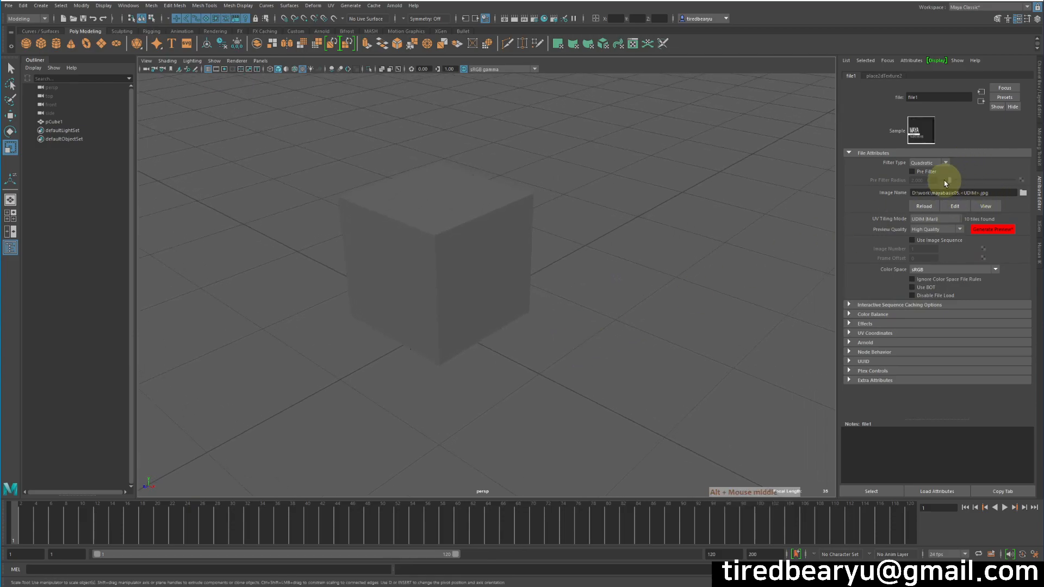
alt+drag(632, 315, 610, 281)
alt+middle_drag(611, 281, 655, 292)
drag(385, 133, 661, 389)
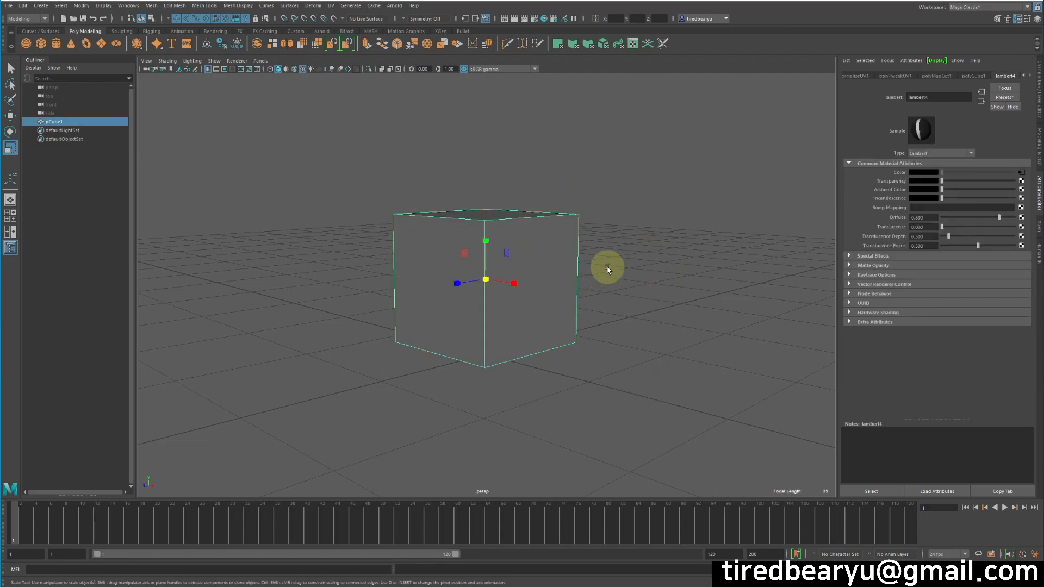
mouse_move(608, 270)
alt+mouse_down()
mouse_move(583, 249)
mouse_move(620, 270)
alt+mouse_up()
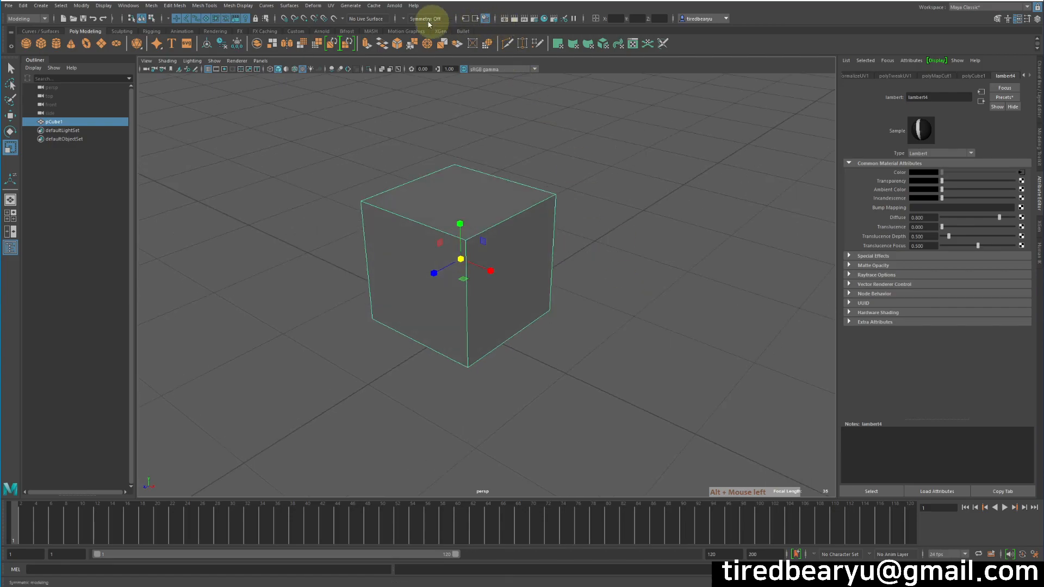
click(331, 6)
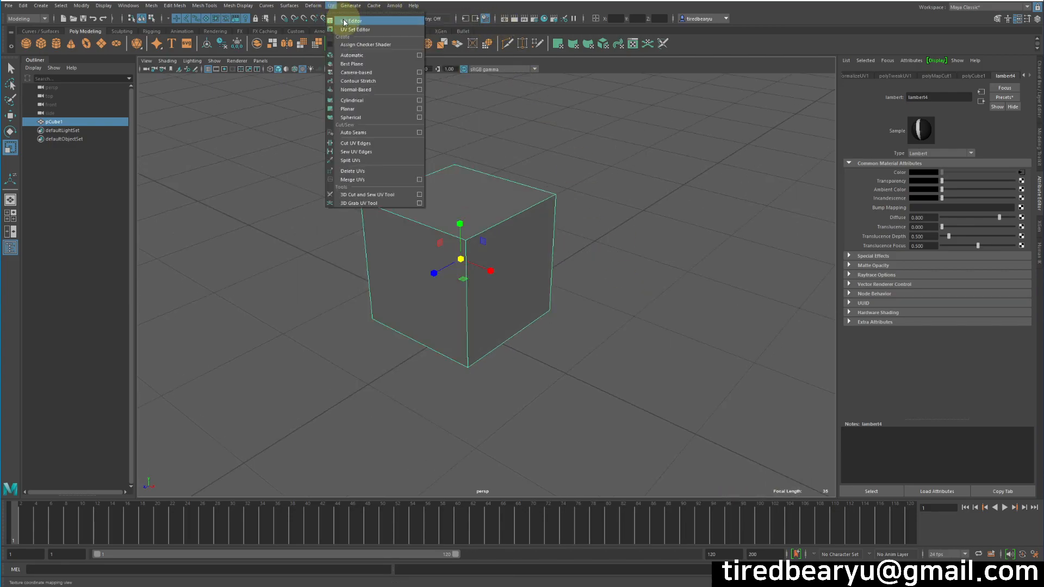
click(351, 21)
drag(631, 88, 737, 84)
Compare the images in the occupied UV tiles with the textures on the cube's faces
scroll(518, 289, up, 2)
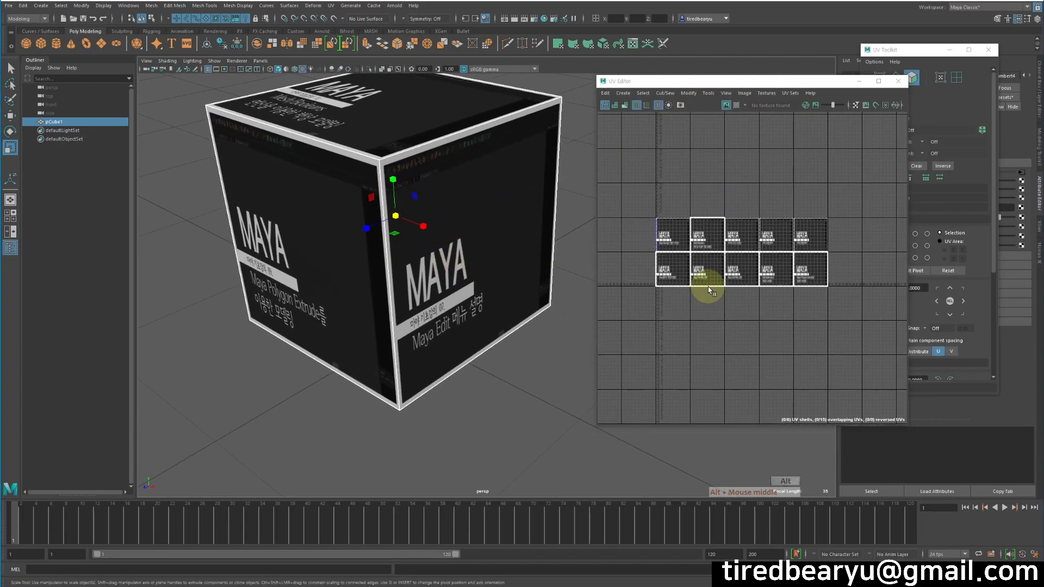
scroll(704, 289, up, 3)
alt+middle_drag(702, 294, 788, 329)
scroll(691, 328, up, 3)
alt+middle_drag(838, 260, 741, 226)
mouse_move(881, 233)
alt+middle_down()
mouse_move(783, 234)
mouse_move(858, 227)
mouse_move(877, 213)
alt+middle_up()
alt+right_drag(877, 213, 692, 226)
alt+middle_drag(692, 226, 797, 210)
alt+drag(479, 275, 508, 227)
alt+drag(294, 287, 384, 354)
scroll(753, 170, down, 3)
alt+middle_drag(741, 191, 726, 229)
Move and enlarge the UV Editor window, and display the checker map on the cube's UVs
drag(788, 82, 600, 31)
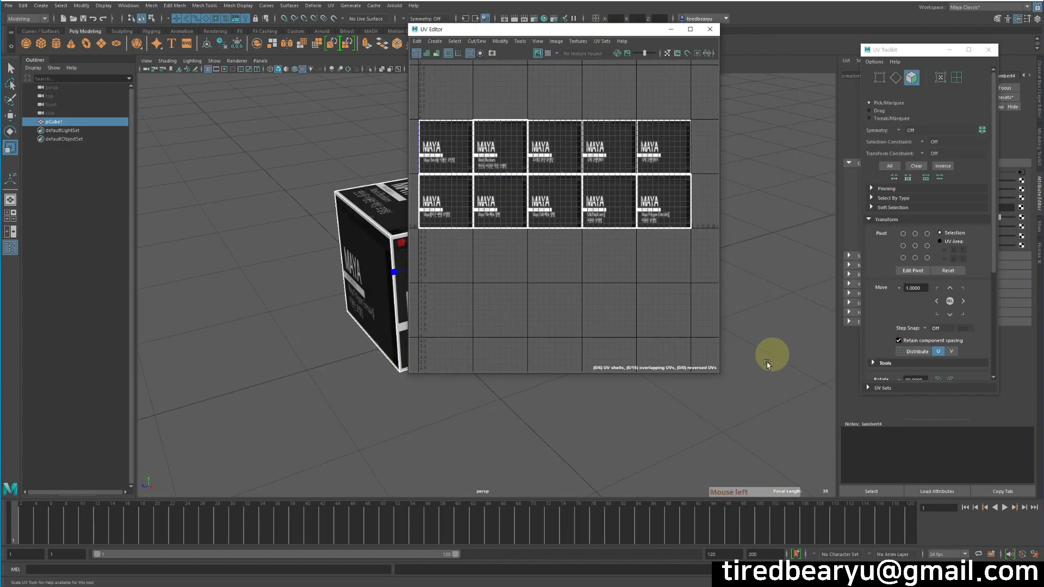
drag(716, 374, 918, 476)
alt+right_drag(762, 302, 592, 239)
alt+middle_drag(783, 337, 769, 354)
scroll(769, 354, down, 2)
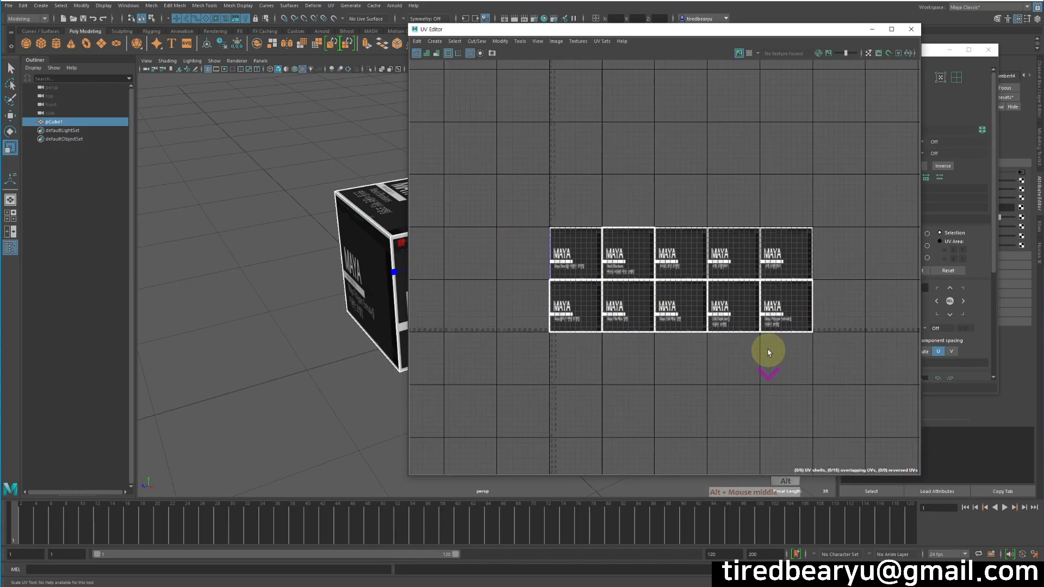
click(750, 55)
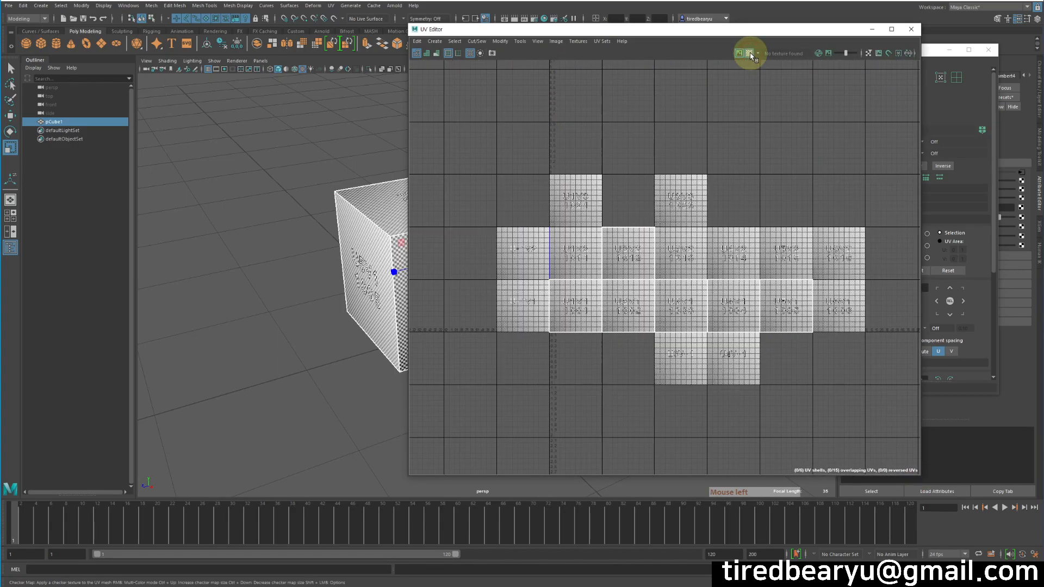
Examine the UDIM numbers of the tiles along the V1 and V2 rows, from U1 to U6
alt+scroll(590, 304, up, 6)
alt+scroll(587, 330, up, 4)
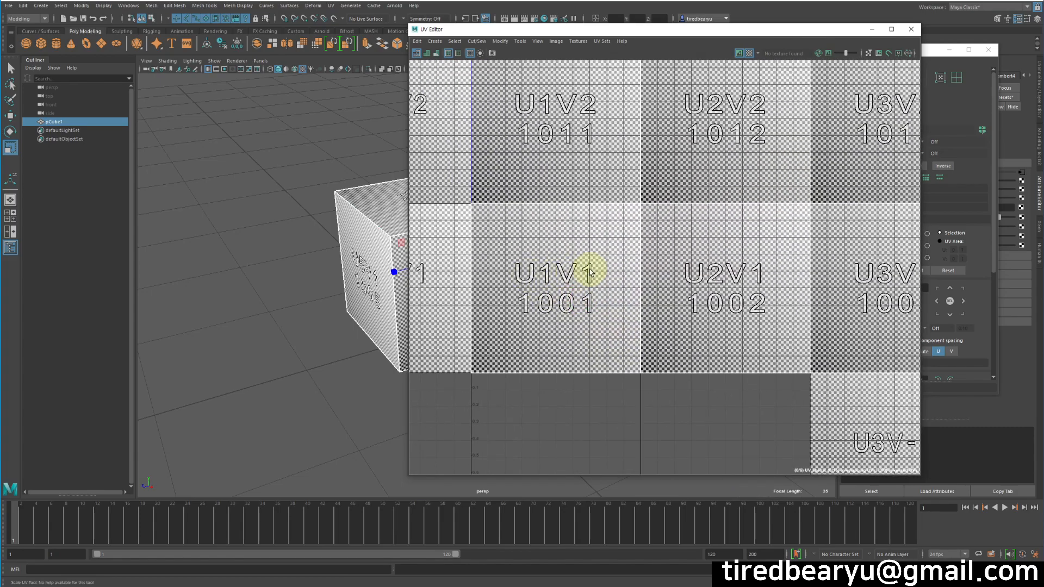
alt+middle_drag(700, 308, 604, 304)
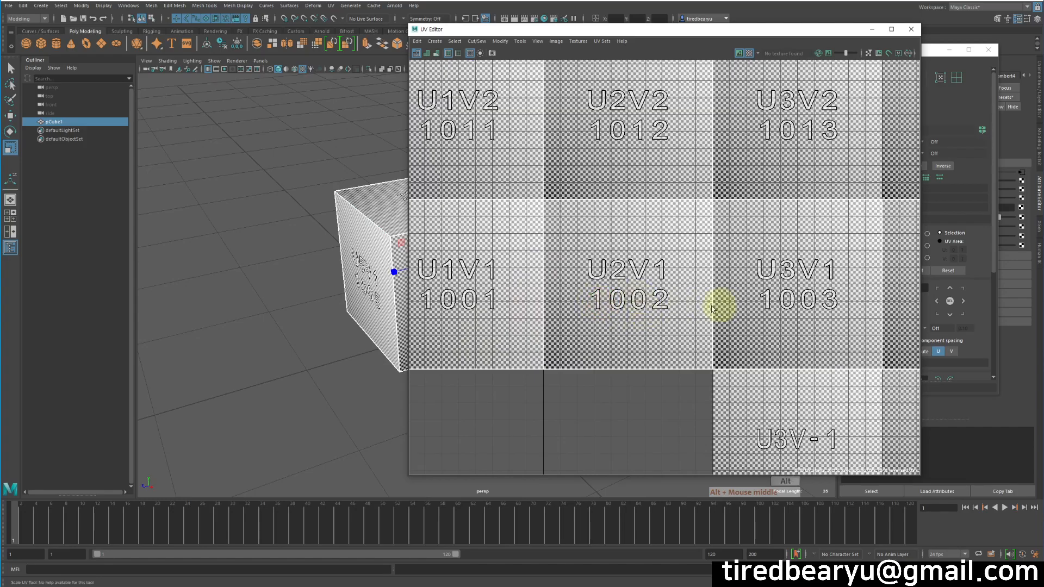
alt+middle_drag(729, 303, 634, 303)
alt+middle_drag(870, 310, 810, 337)
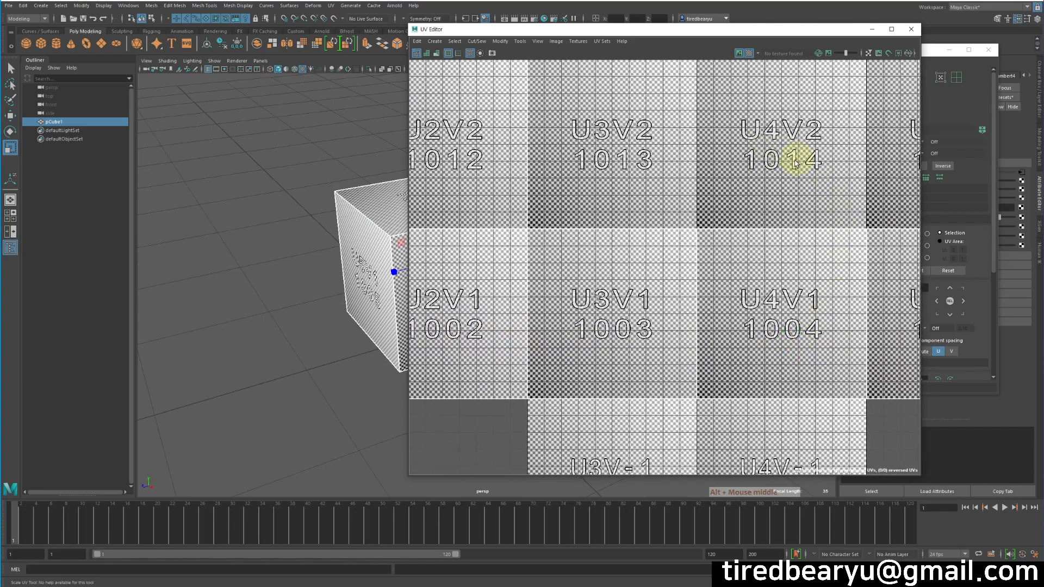
alt+middle_drag(867, 301, 732, 310)
alt+middle_drag(604, 308, 805, 326)
alt+middle_drag(625, 268, 823, 275)
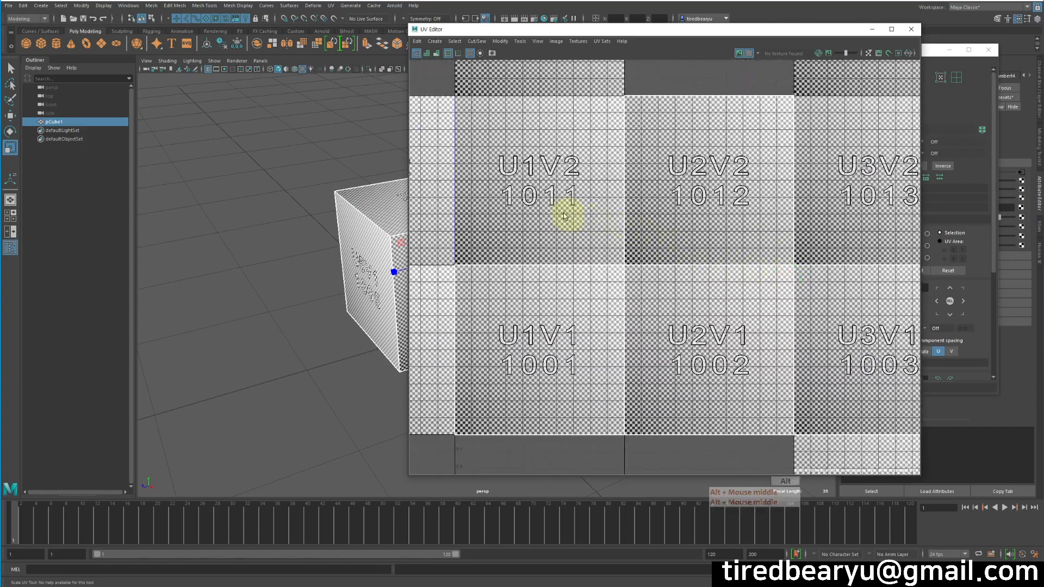
scroll(569, 215, down, 2)
alt+middle_drag(648, 228, 562, 217)
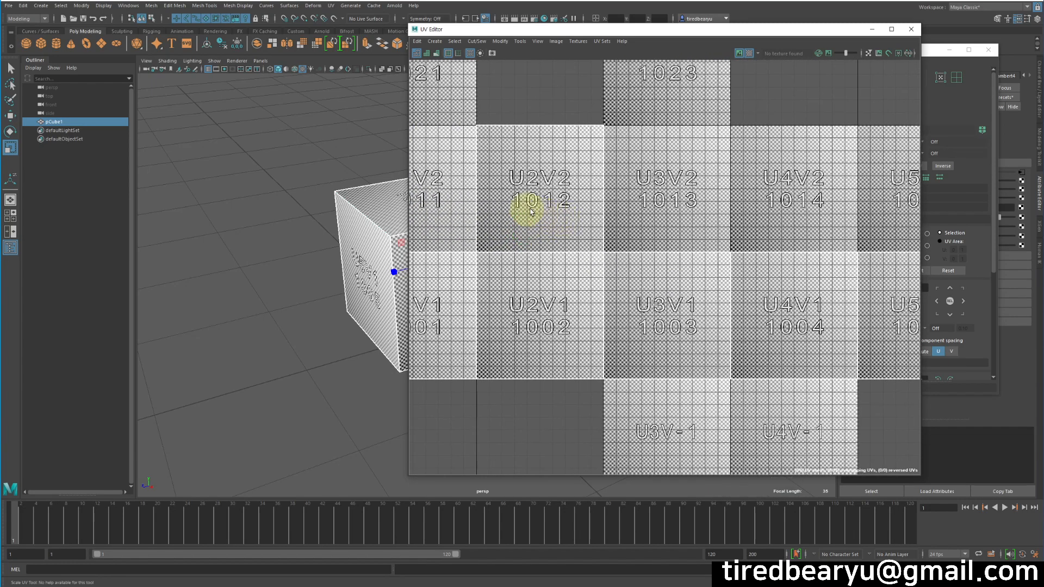
alt+middle_drag(740, 248, 545, 247)
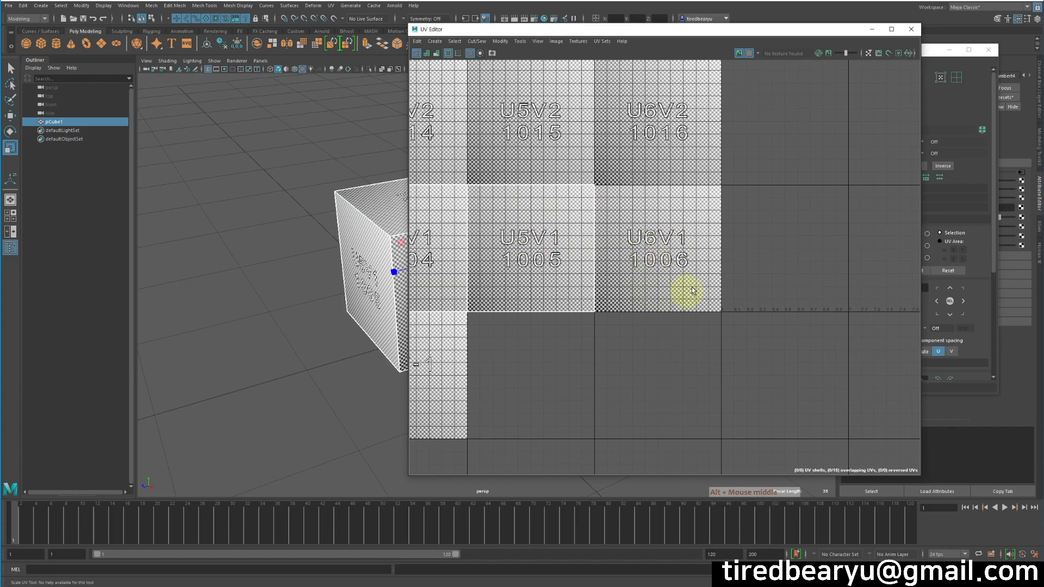
alt+middle_drag(796, 276, 630, 277)
scroll(676, 270, down, 5)
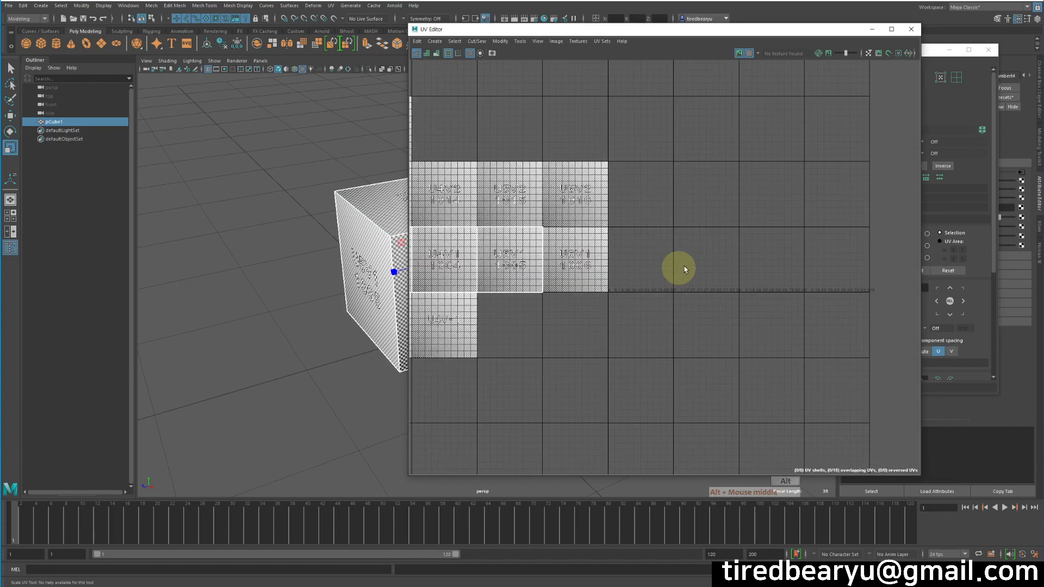
Examine the extent of the UV grid and how the tiles in negative V and the V3 row are labelled
scroll(817, 262, down, 9)
alt+middle_drag(821, 258, 805, 358)
alt+middle_drag(770, 239, 770, 279)
alt+middle_drag(669, 235, 740, 149)
scroll(636, 307, up, 7)
alt+middle_drag(685, 323, 808, 227)
scroll(749, 283, up, 4)
scroll(746, 299, up, 3)
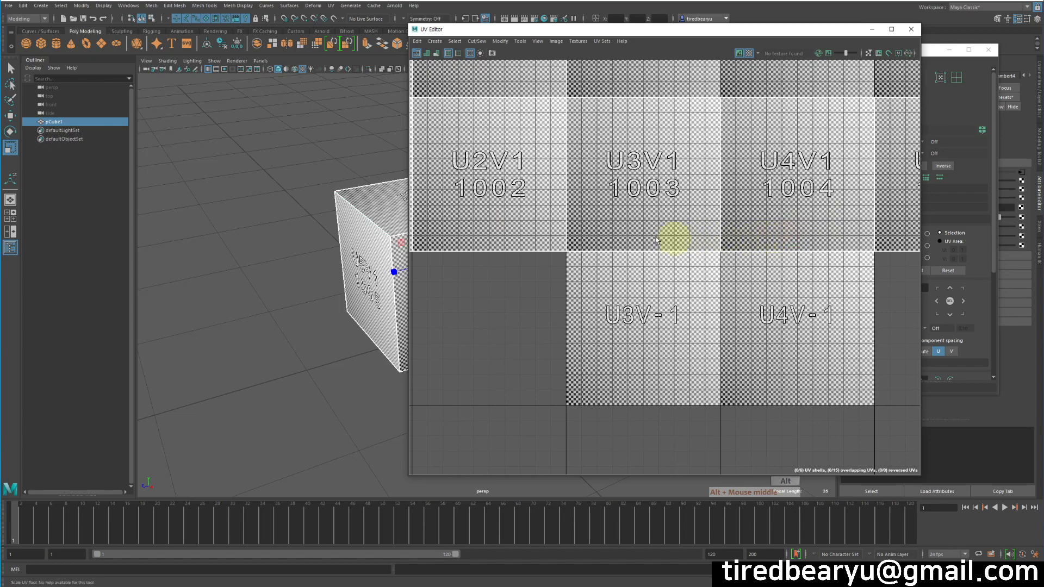
alt+middle_drag(681, 238, 766, 226)
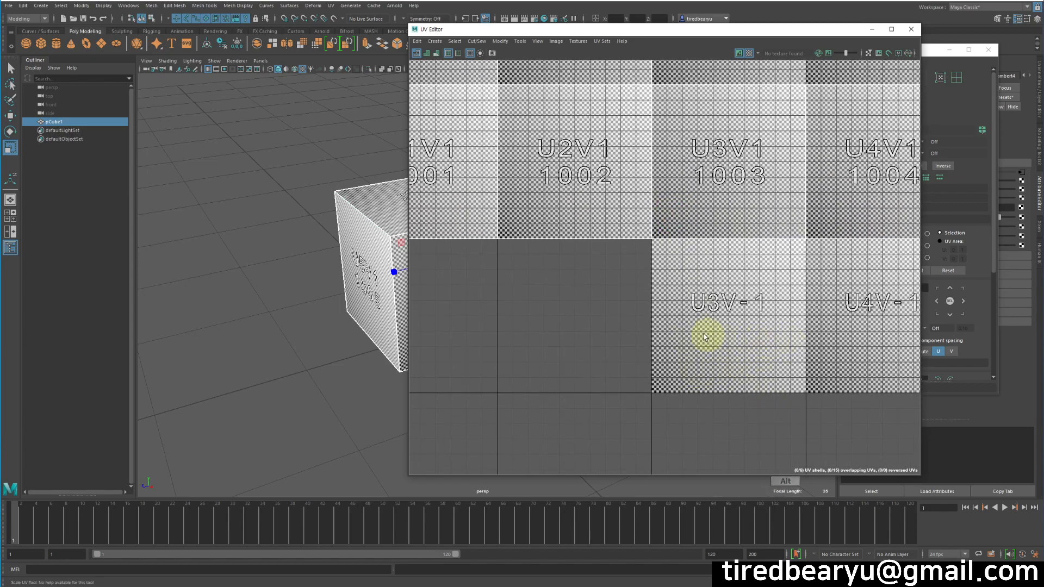
alt+middle_drag(535, 299, 746, 349)
alt+middle_drag(633, 255, 605, 345)
alt+middle_drag(694, 290, 538, 307)
scroll(613, 311, down, 5)
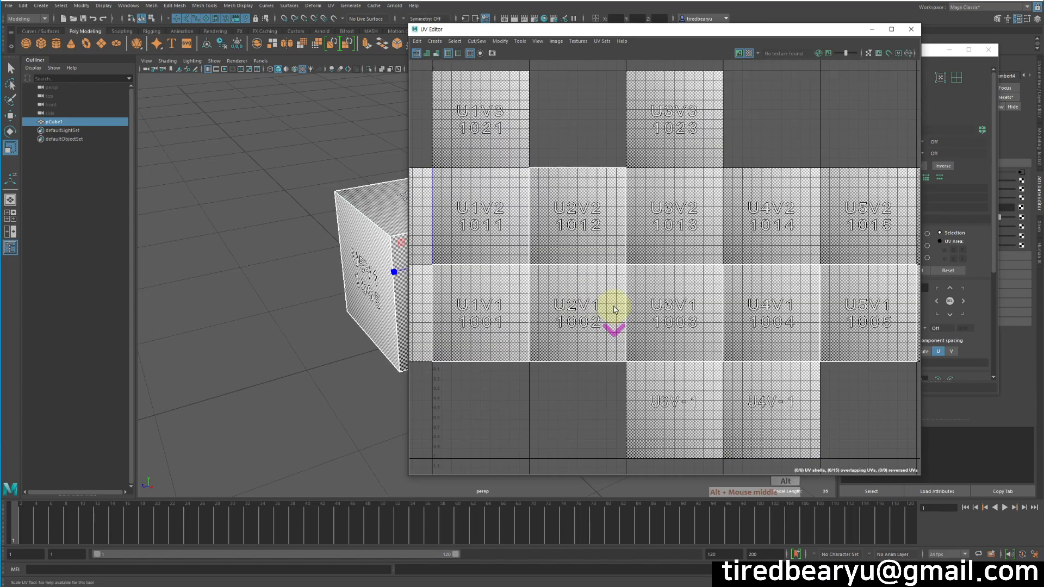
alt+middle_drag(663, 298, 597, 307)
scroll(867, 277, down, 3)
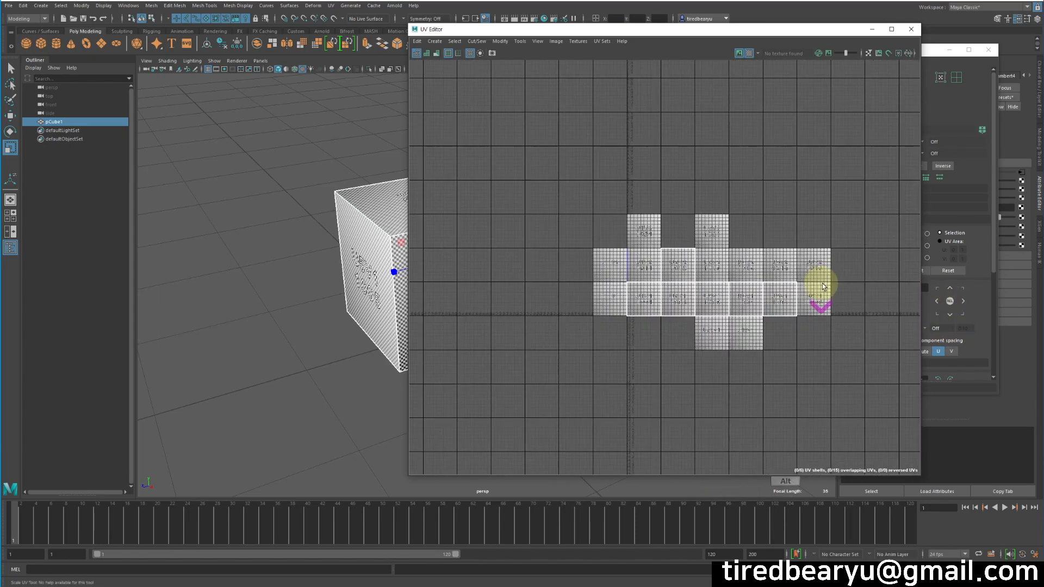
alt+middle_drag(820, 292, 699, 310)
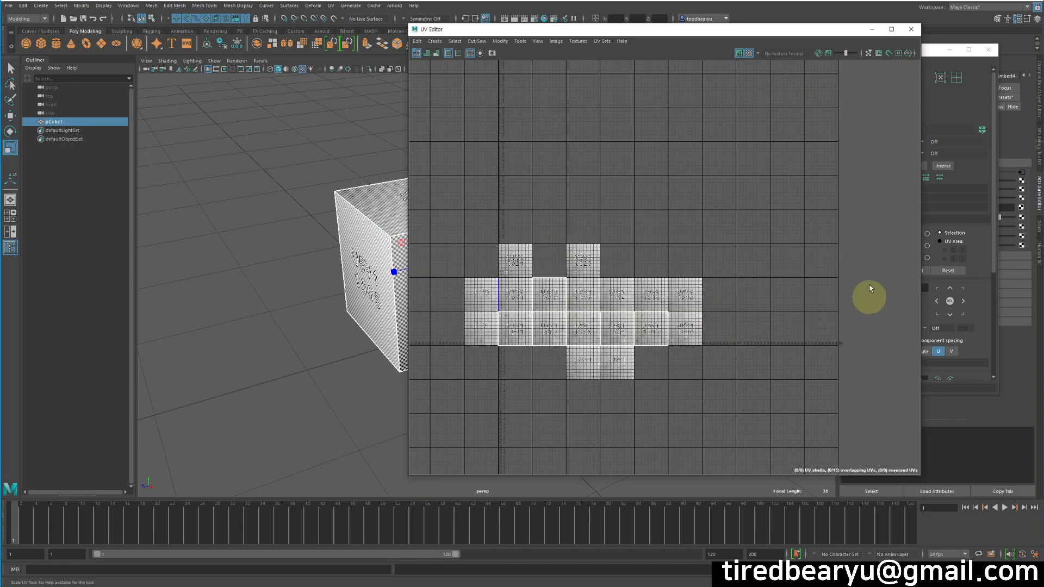
Examine the UV grid's extent above the occupied tiles and the UDIM labels from 1001 to 1023 on the checker map
alt+middle_drag(775, 166, 769, 262)
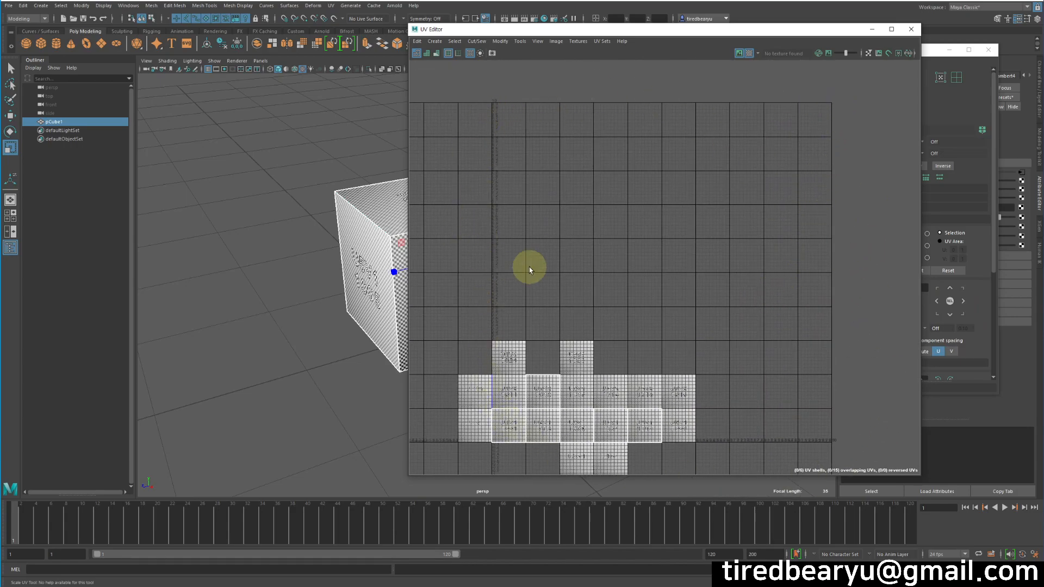
key(alt)
scroll(551, 341, up, 2)
alt+middle_drag(548, 344, 686, 182)
scroll(663, 222, up, 3)
alt+middle_drag(728, 228, 715, 263)
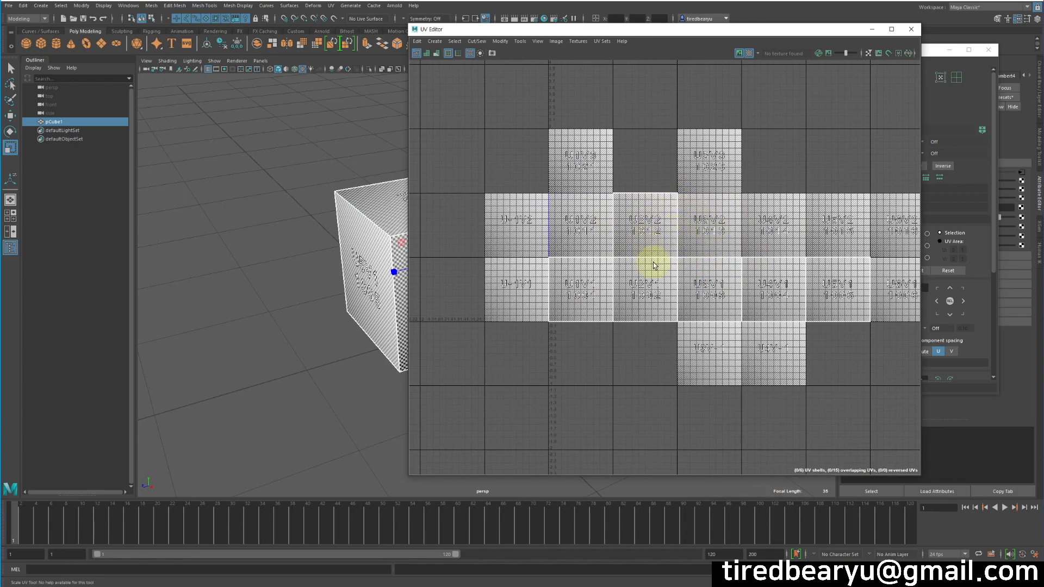
scroll(650, 256, up, 2)
alt+middle_drag(644, 242, 704, 235)
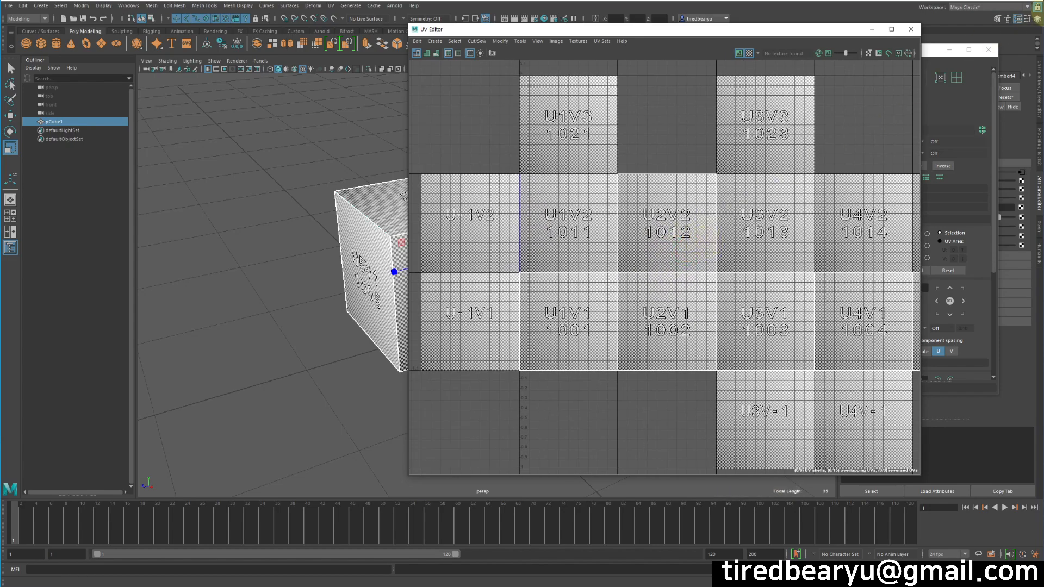
Close the UV Editor, deselect the cube, and render it with Arnold from an angled view showing its top and sides
click(911, 29)
click(591, 217)
alt+drag(591, 216, 617, 244)
alt+middle_drag(650, 207, 635, 171)
alt+drag(635, 171, 620, 197)
alt+middle_drag(622, 182, 602, 208)
alt+right_drag(602, 209, 676, 233)
alt+drag(675, 233, 644, 128)
click(514, 19)
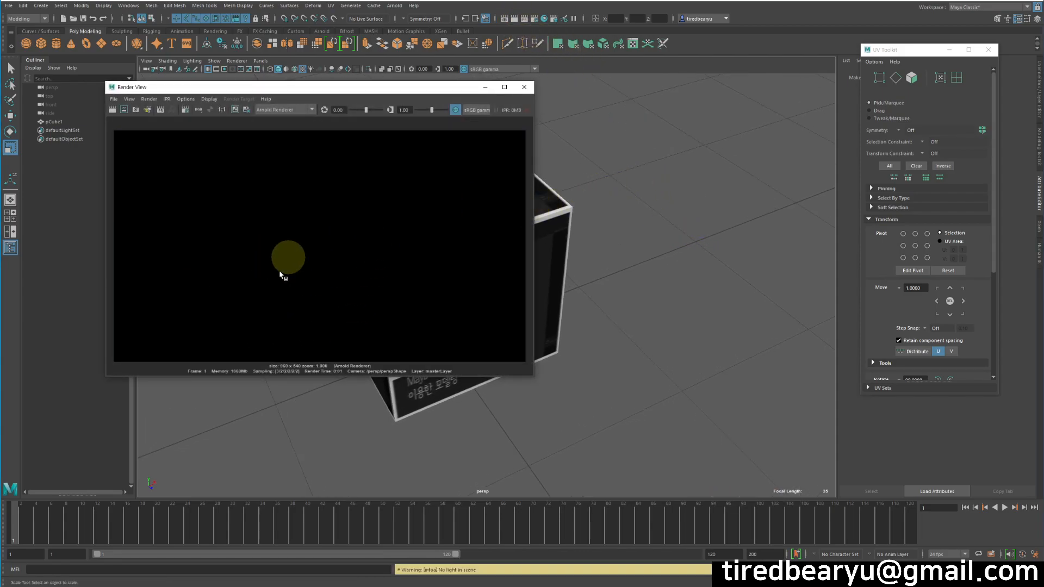
Render the cube with Maya Software, inspect the enlarged result, and close the Render View
click(275, 109)
click(278, 127)
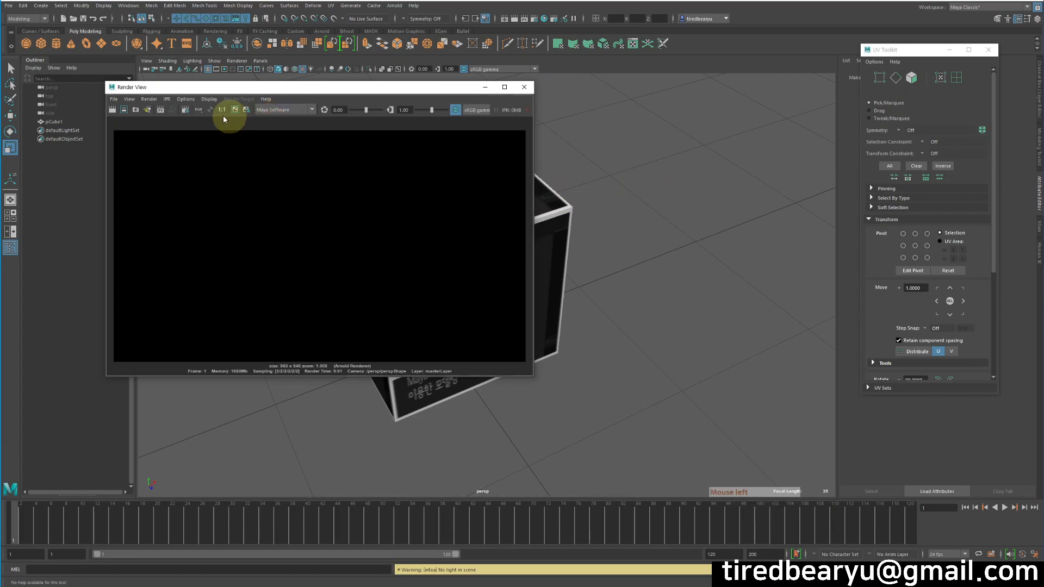
click(118, 110)
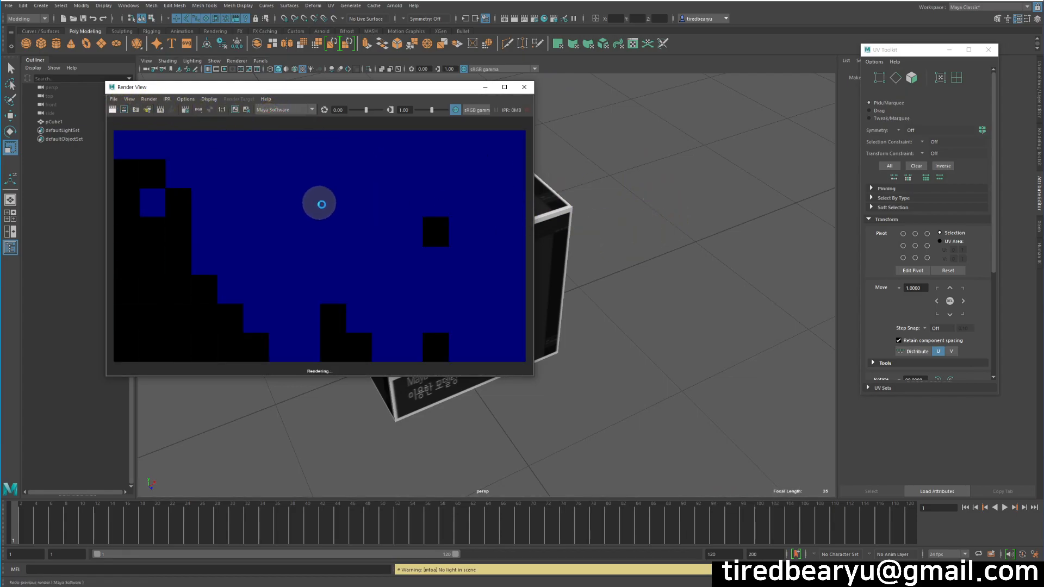
scroll(316, 257, up, 3)
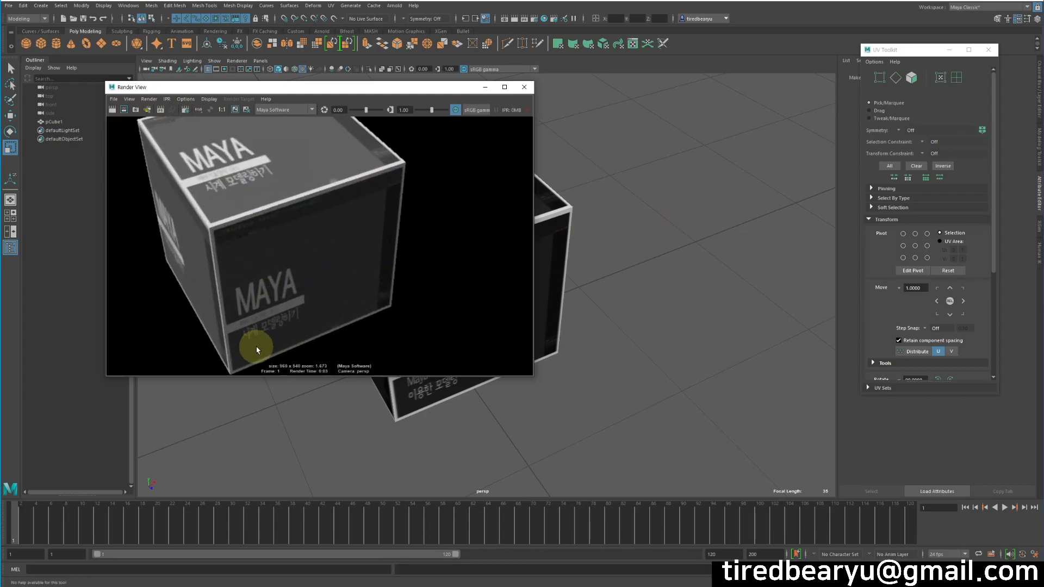
key(alt)
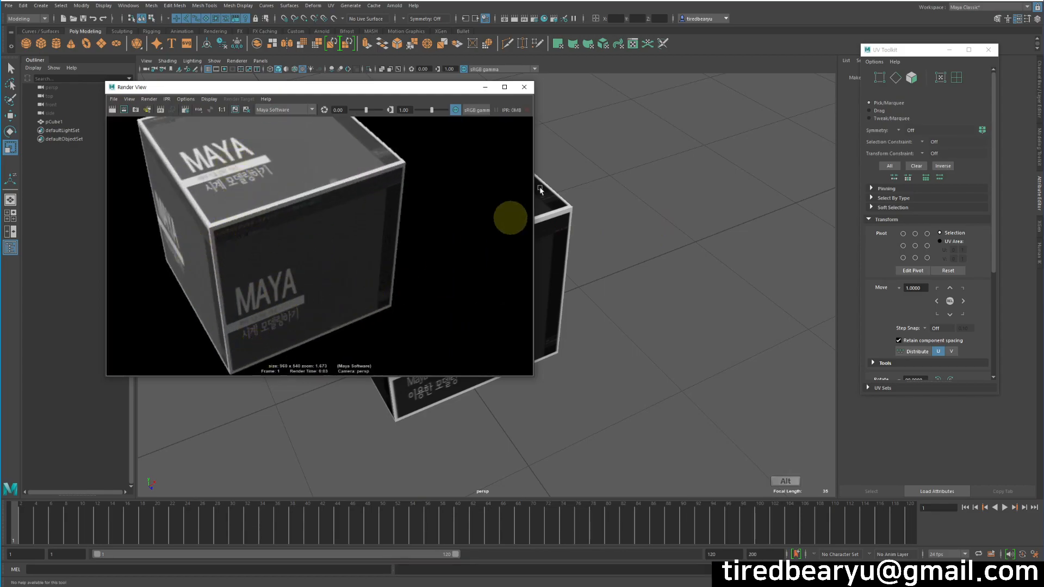
click(525, 88)
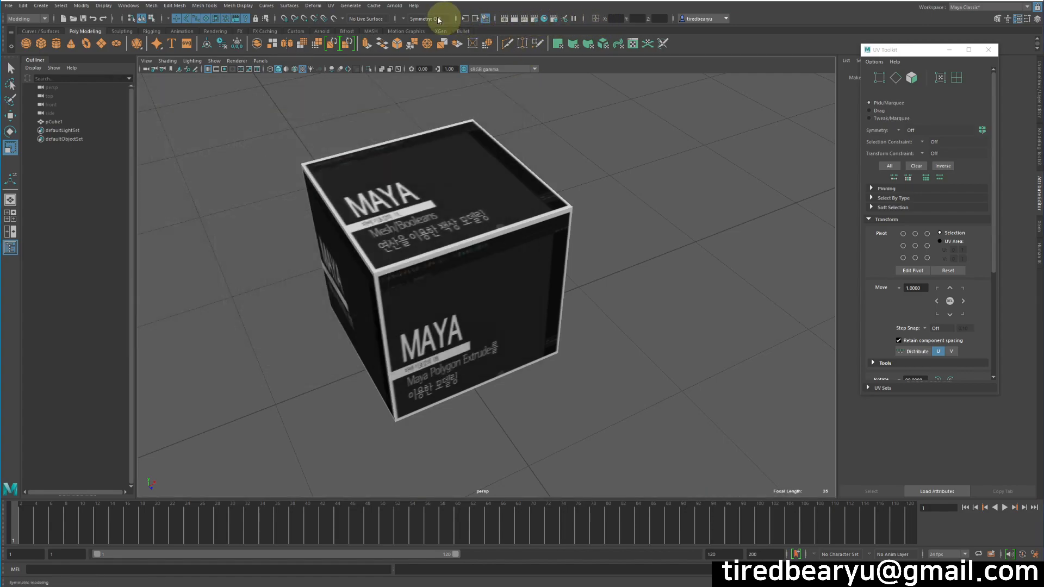
Add an Arnold skydome light to the scene
click(395, 5)
mouse_move(402, 49)
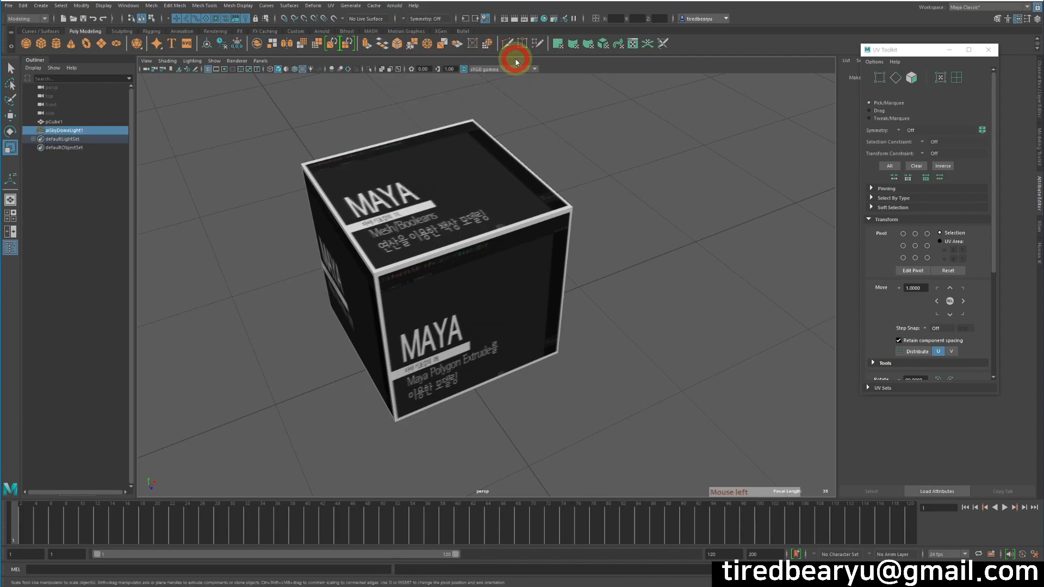
click(514, 58)
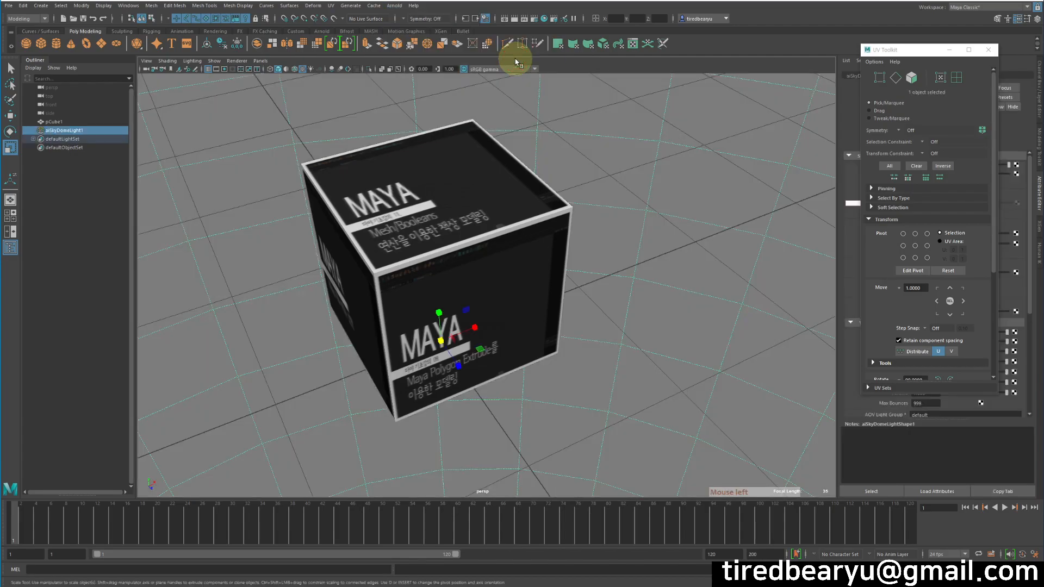
Switch the Render View to Arnold Renderer and render the cube under the skydome light
click(513, 17)
click(297, 111)
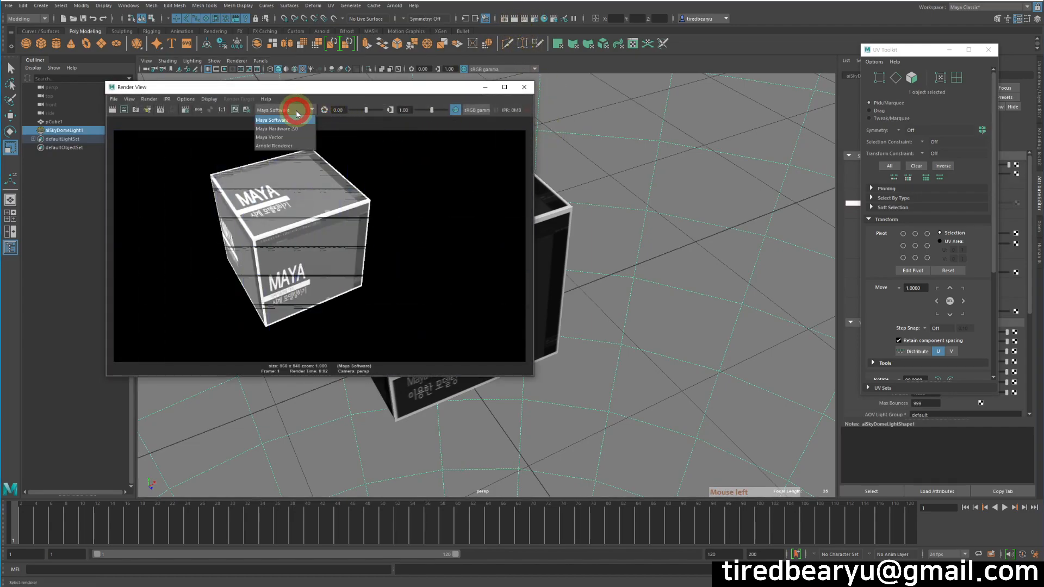
click(276, 143)
click(108, 110)
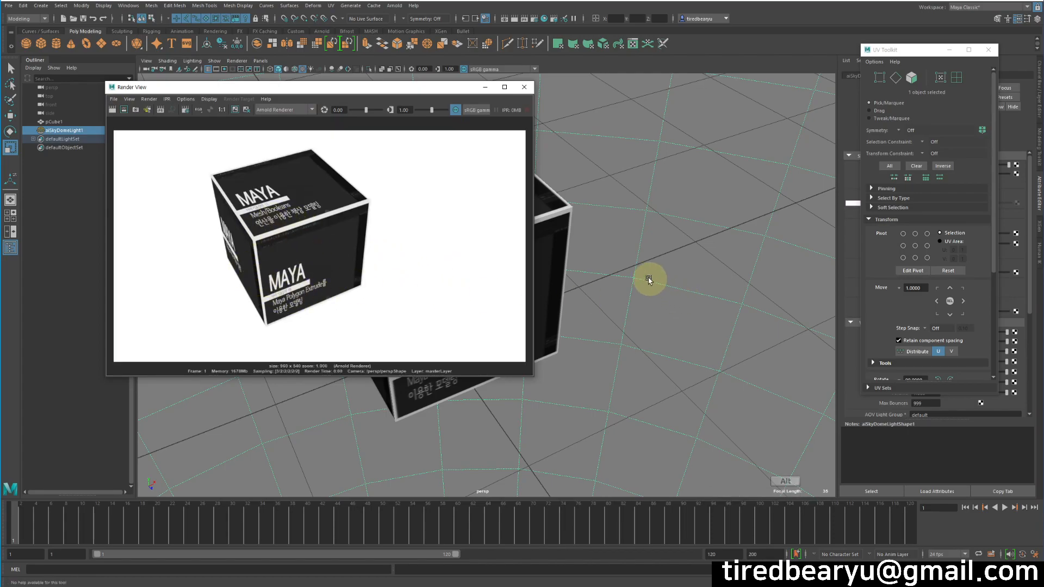
Render the cube with Arnold from a low side view and again from a higher view showing its top face
alt+drag(648, 279, 723, 217)
alt+middle_drag(560, 242, 652, 269)
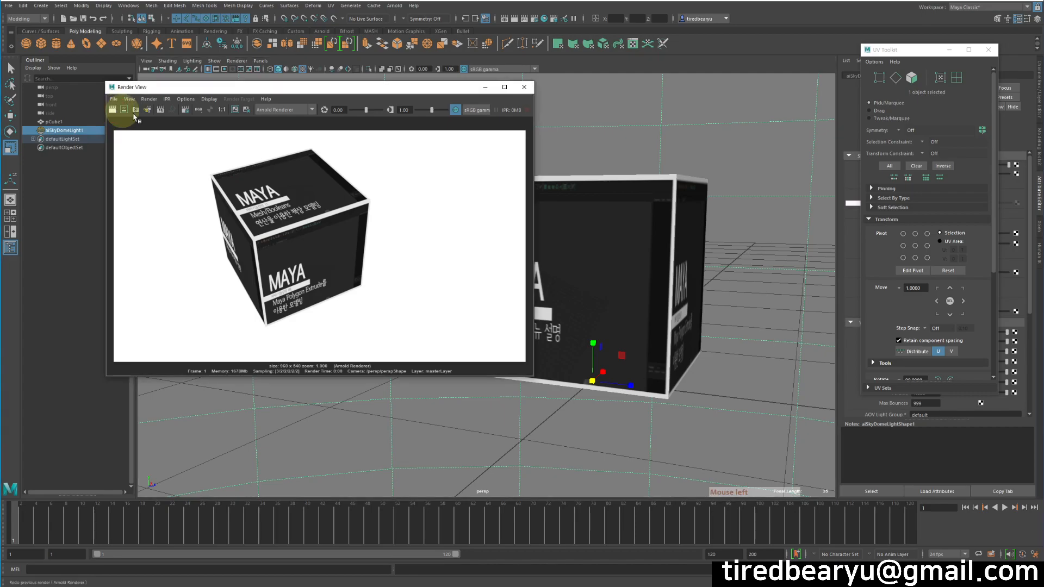
click(112, 109)
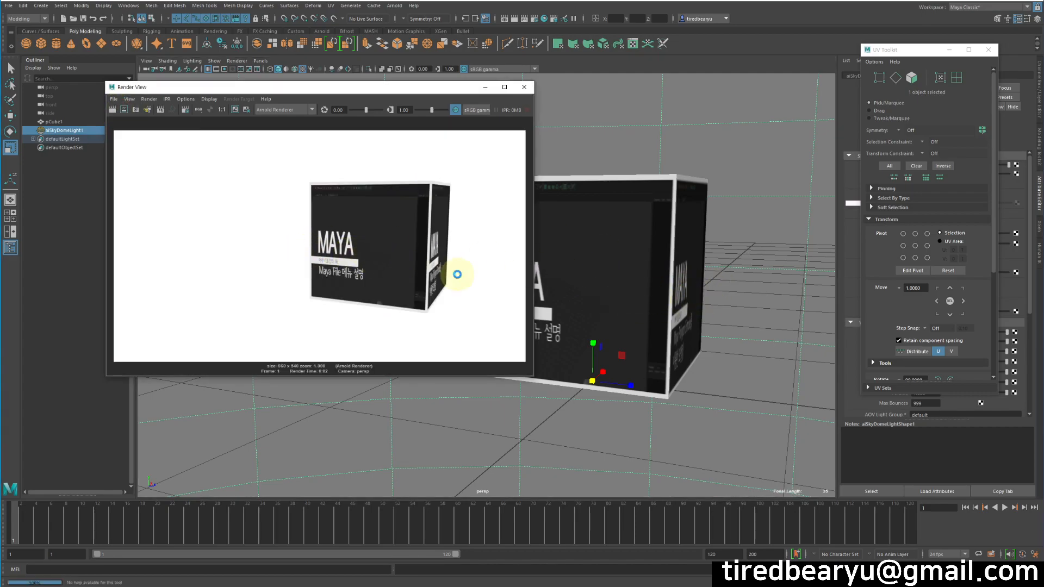
alt+drag(718, 286, 683, 315)
click(112, 109)
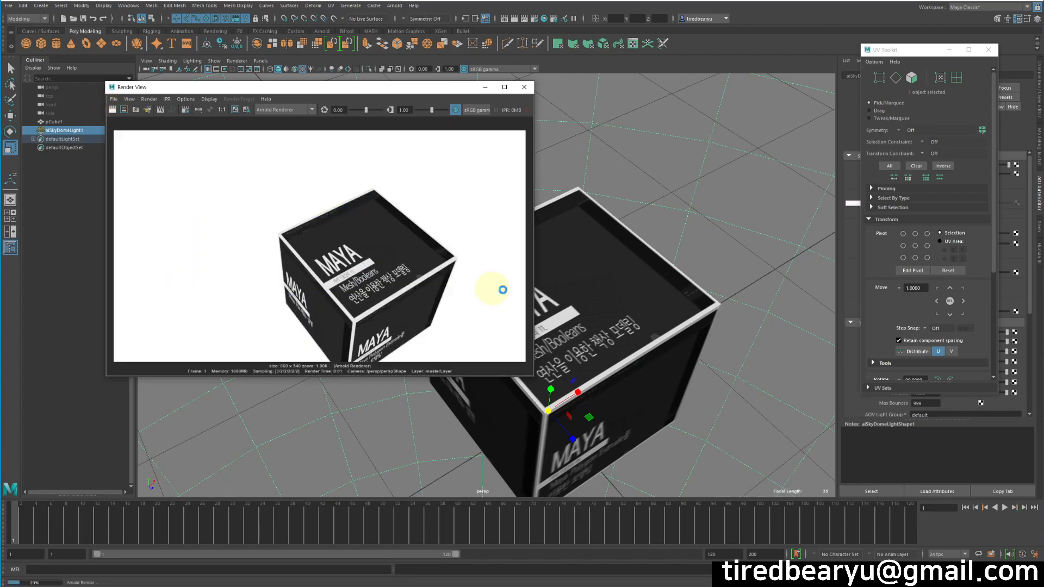
Select the textured cube in the scene
alt+middle_drag(658, 294, 626, 228)
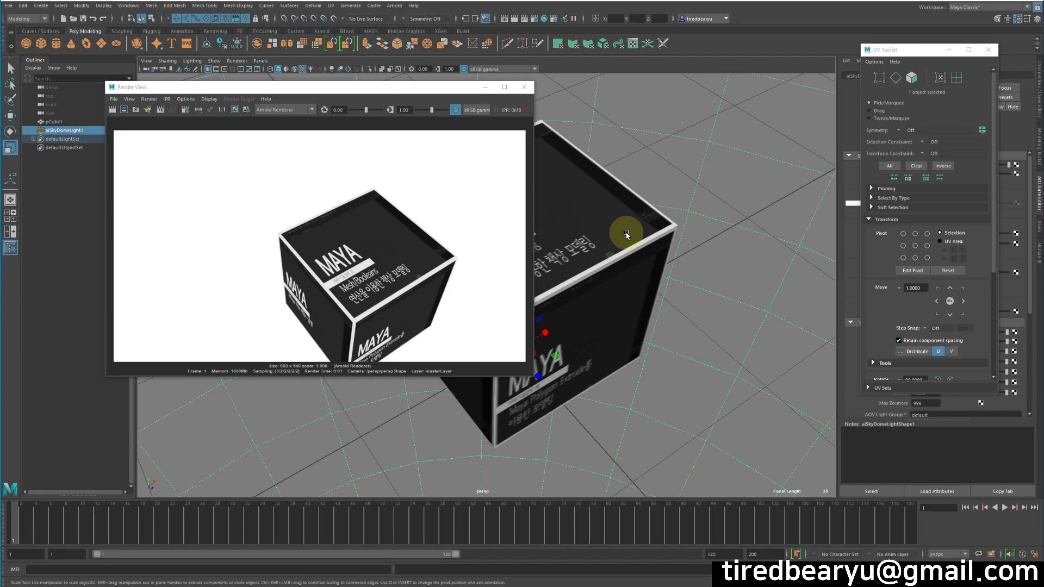
click(655, 226)
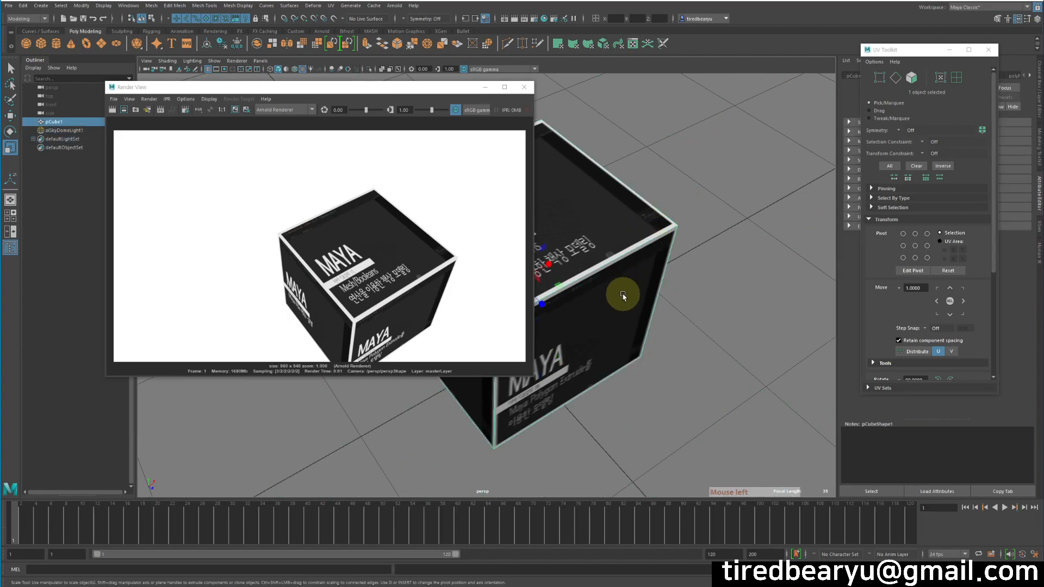